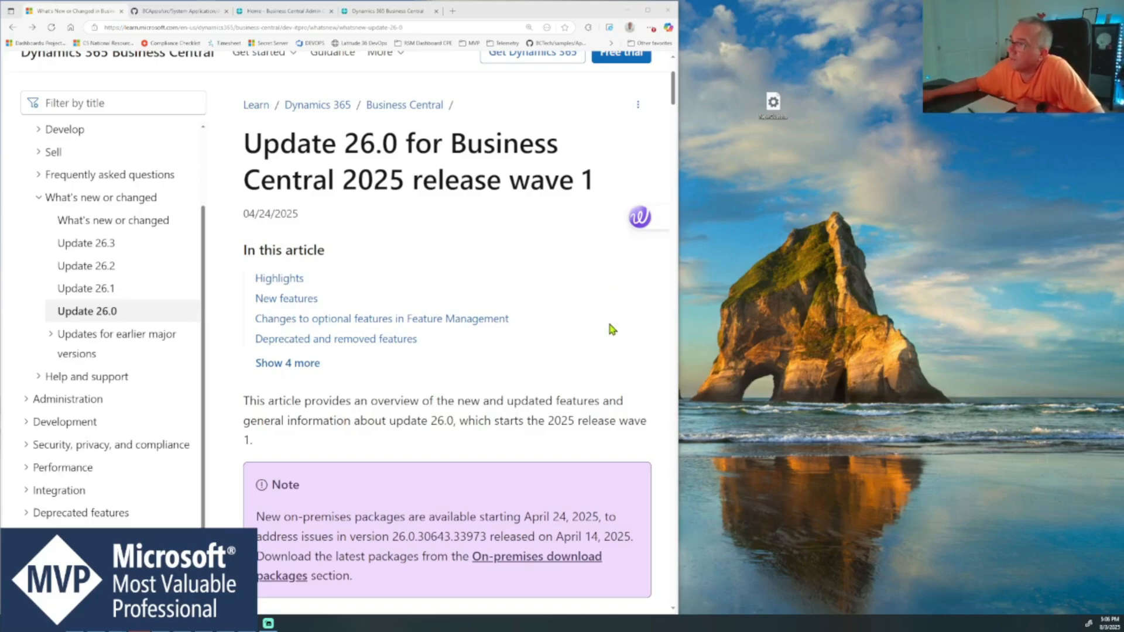
- Review the Update 26.0 release notes from the on-premises note to the Development entries of the new features table
scroll(609, 320, down, 2)
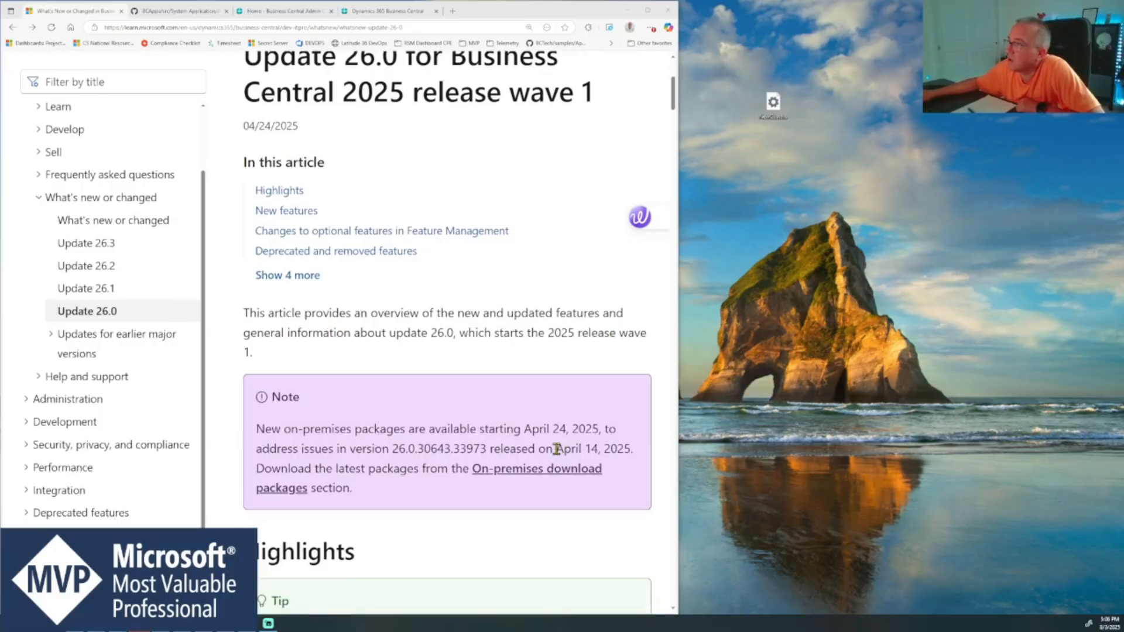
drag(556, 449, 631, 455)
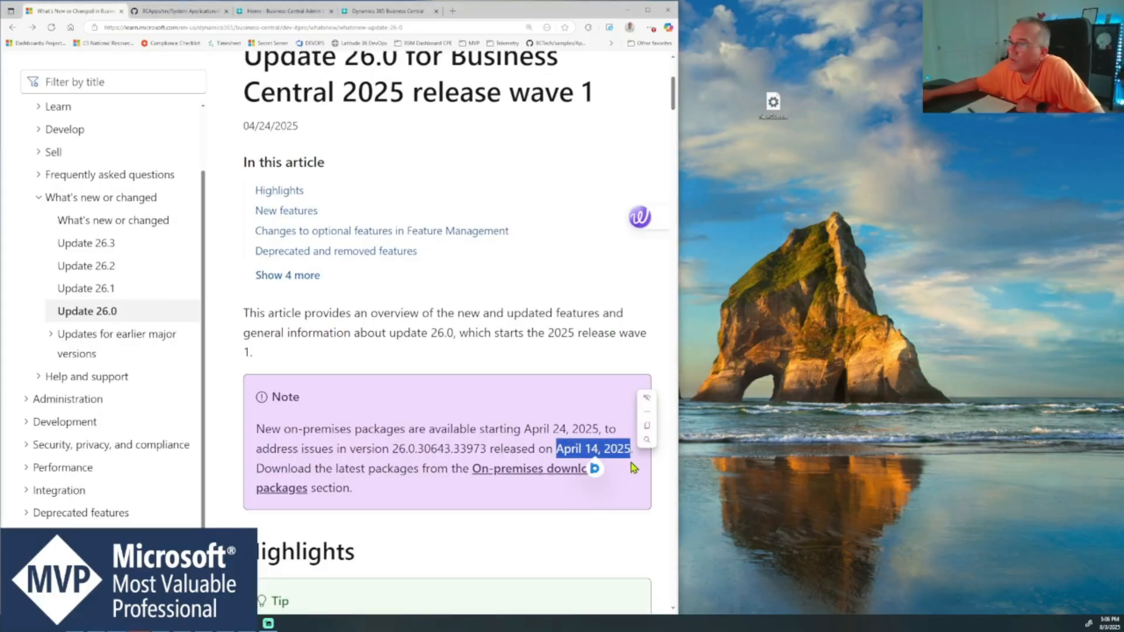
click(647, 466)
scroll(649, 469, down, 5)
scroll(650, 471, down, 15)
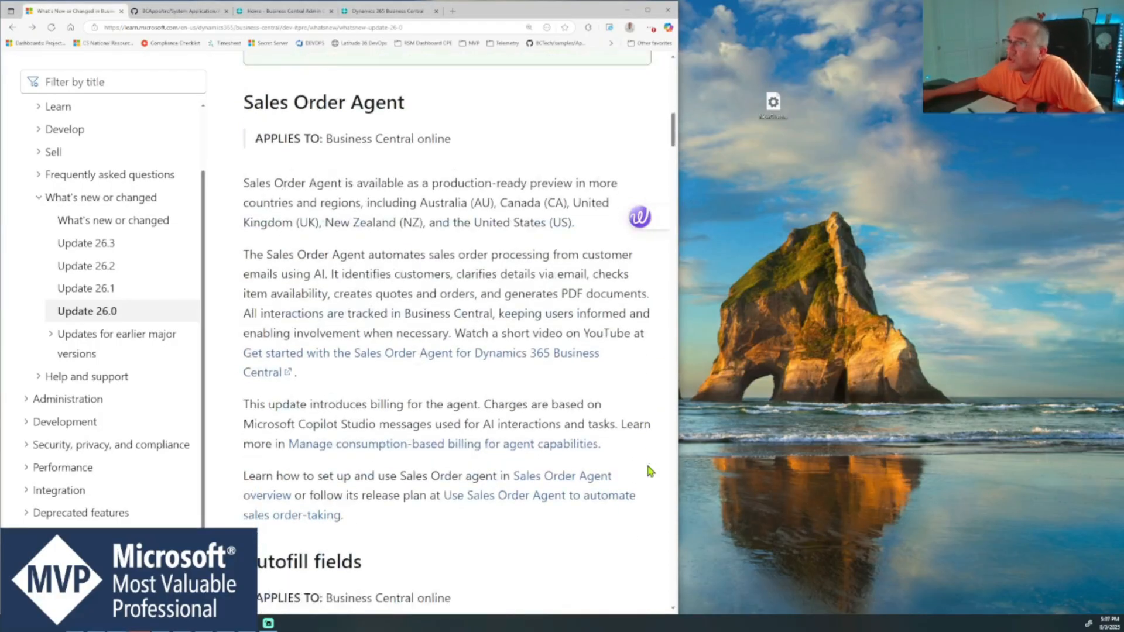
scroll(650, 471, down, 7)
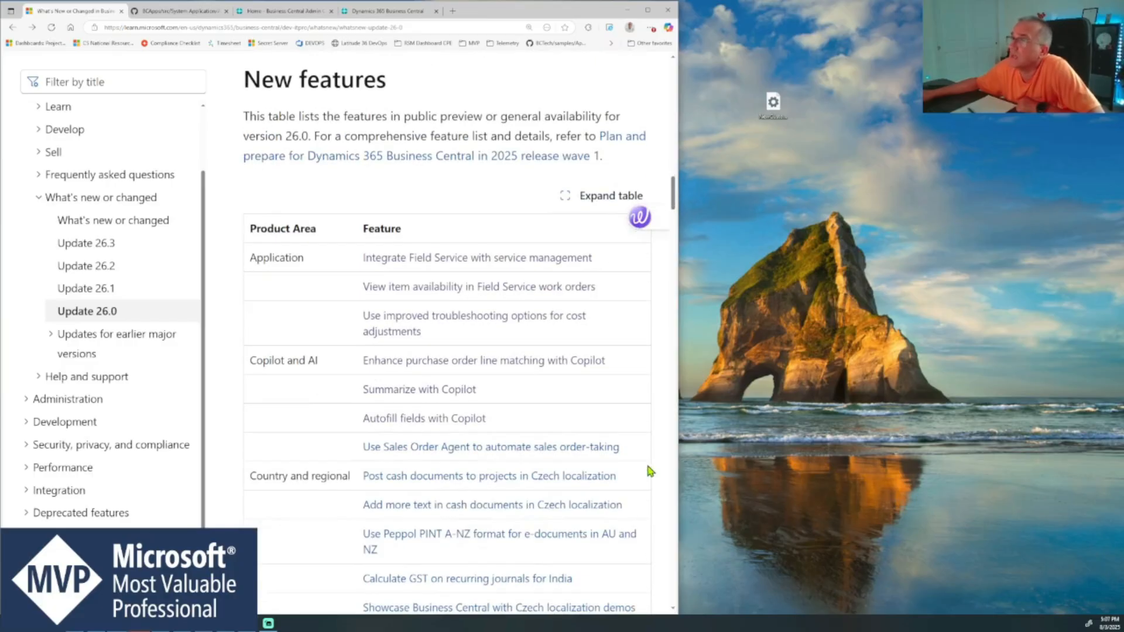
scroll(648, 470, down, 3)
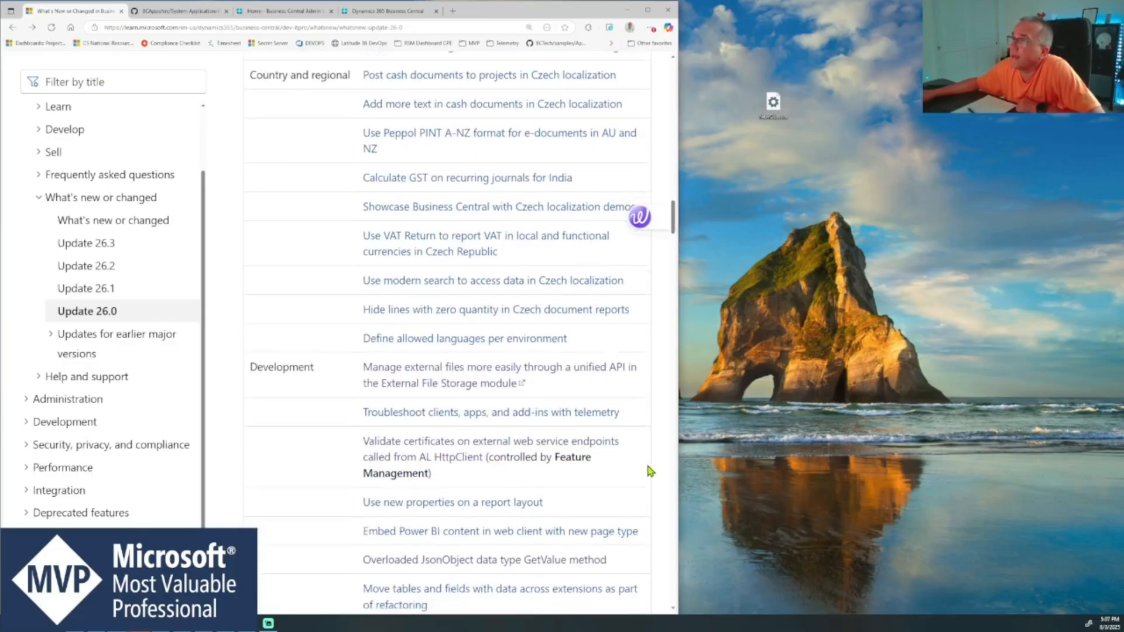
scroll(650, 471, down, 1)
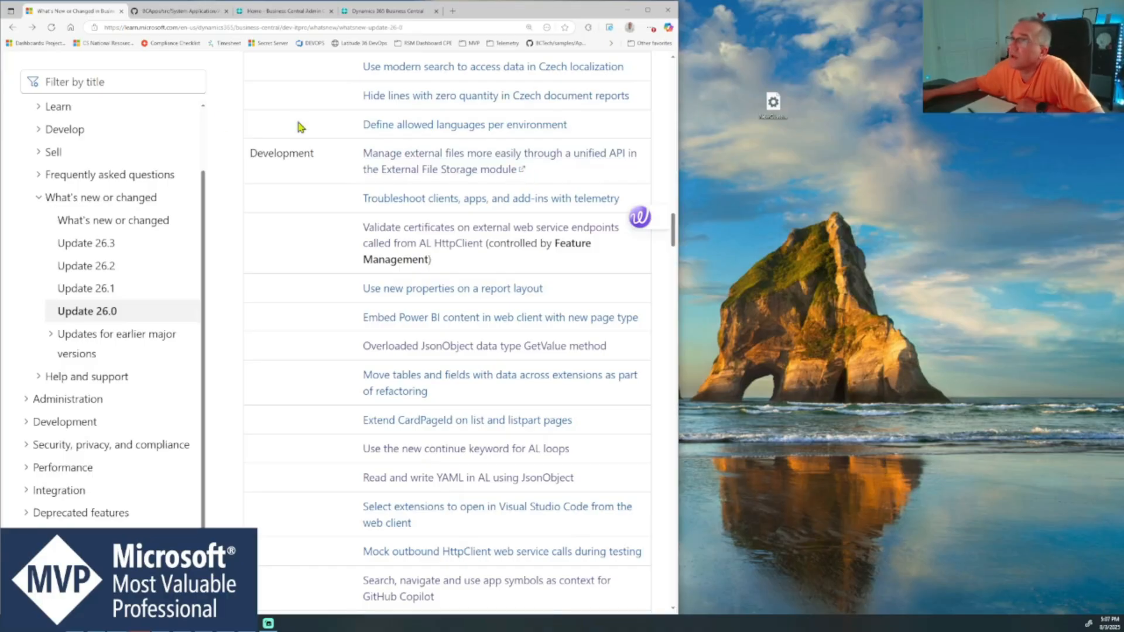
- Switch to the BCApps repository on GitHub and collapse the FileStorage, Lookup and Scenario folders under External File Storage
click(182, 12)
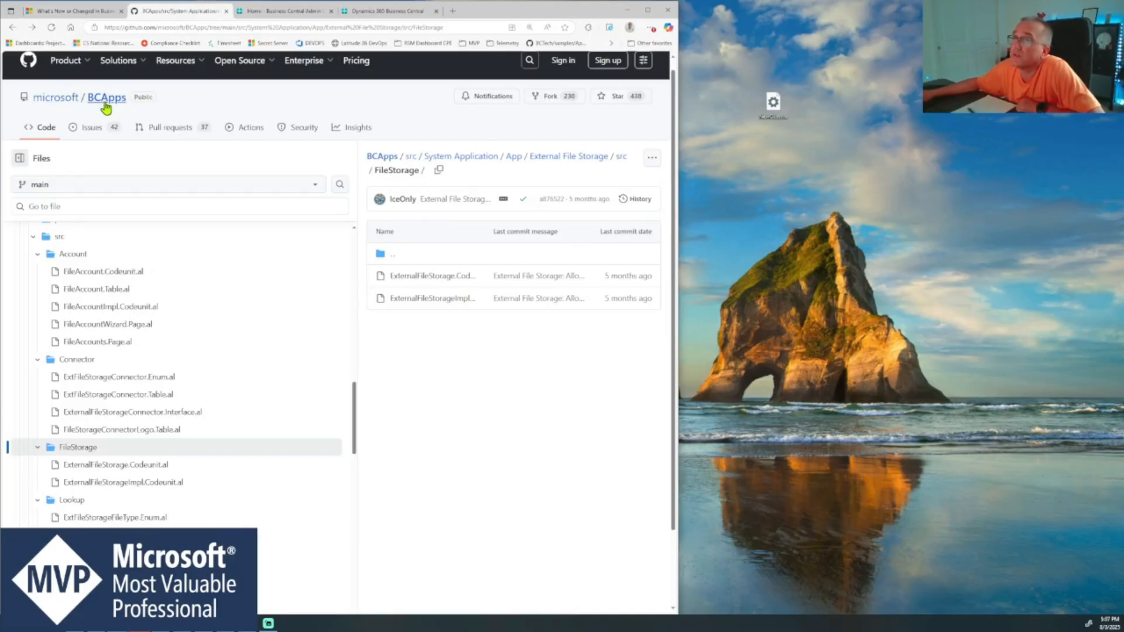
scroll(221, 503, down, 3)
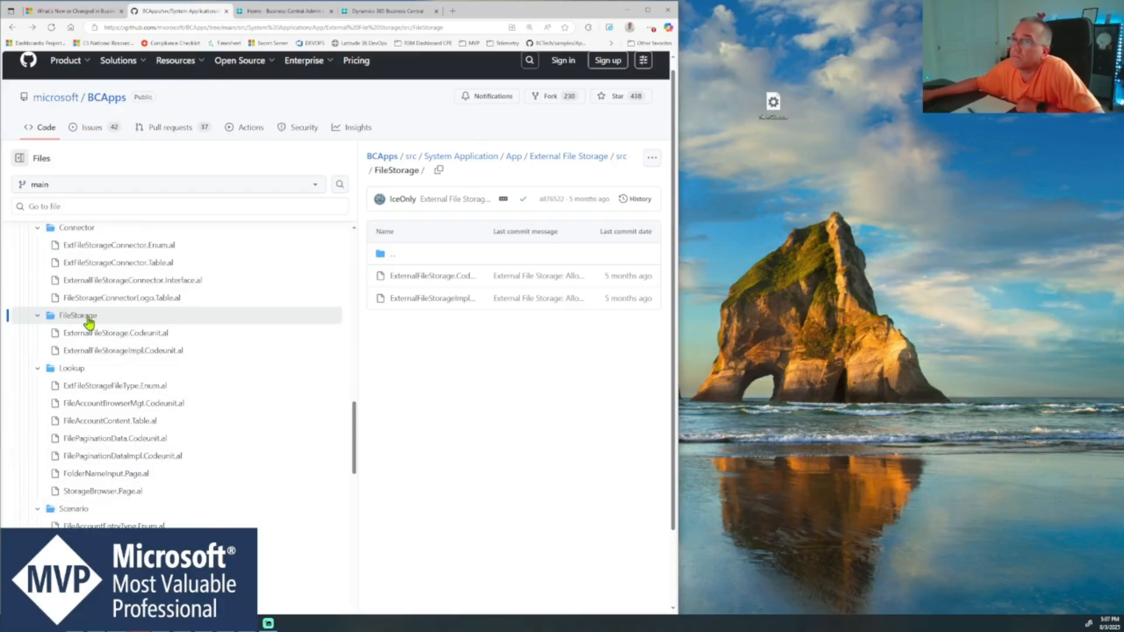
click(41, 315)
click(41, 316)
click(44, 374)
scroll(201, 422, up, 2)
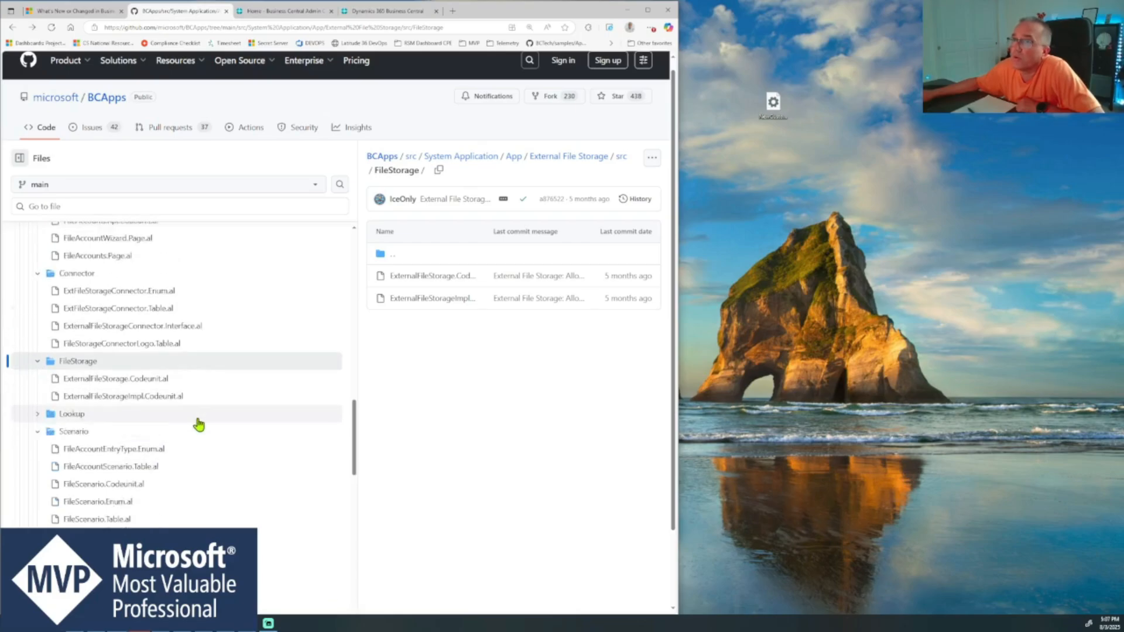
click(37, 472)
click(40, 404)
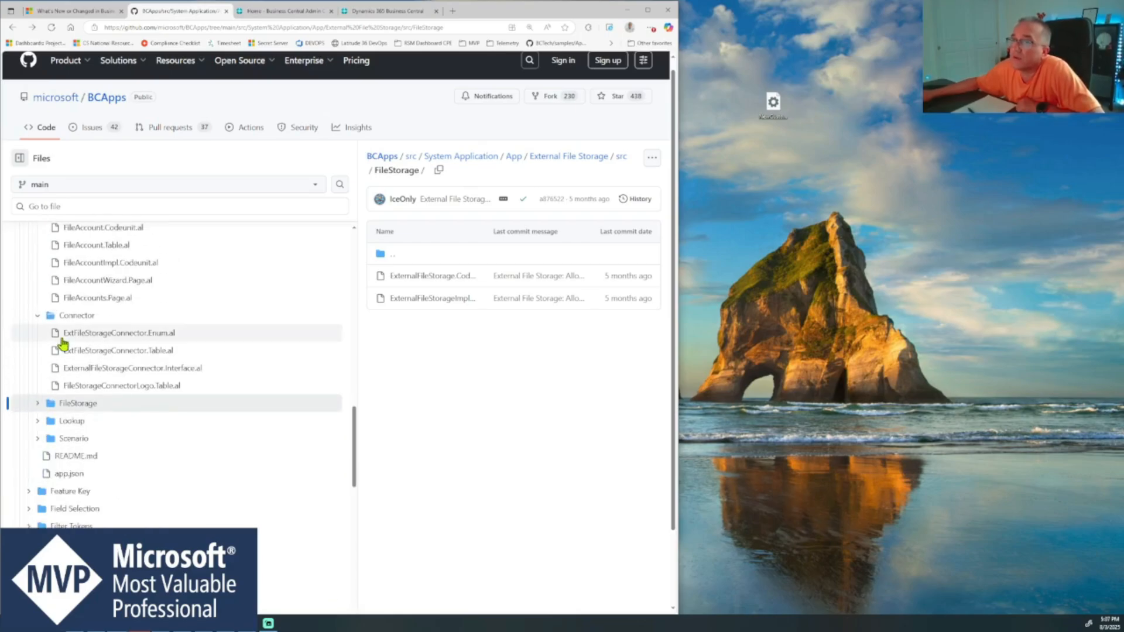
- Tidy the src folder of External File Storage so its Account, Connector and FileStorage subfolders are all collapsed
scroll(73, 381, up, 4)
click(38, 386)
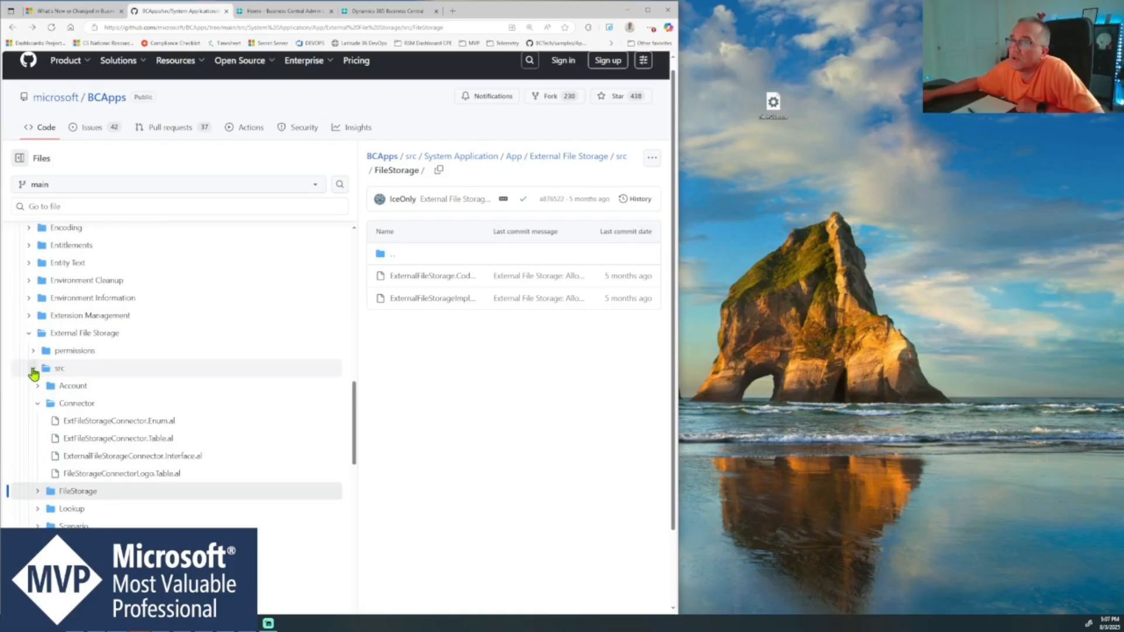
click(34, 369)
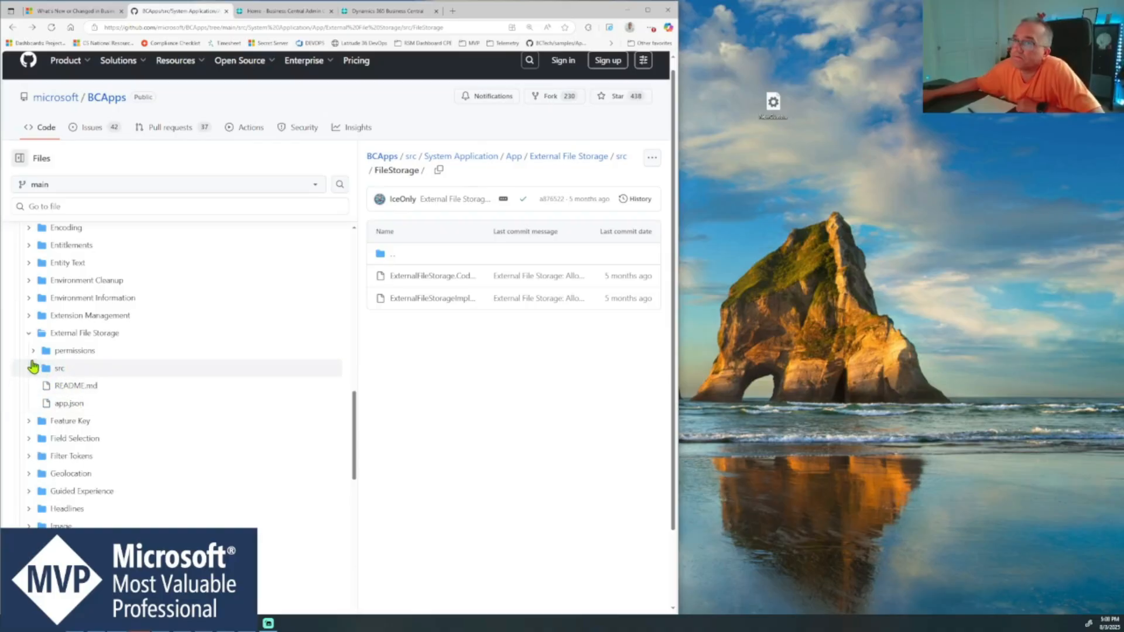
click(34, 369)
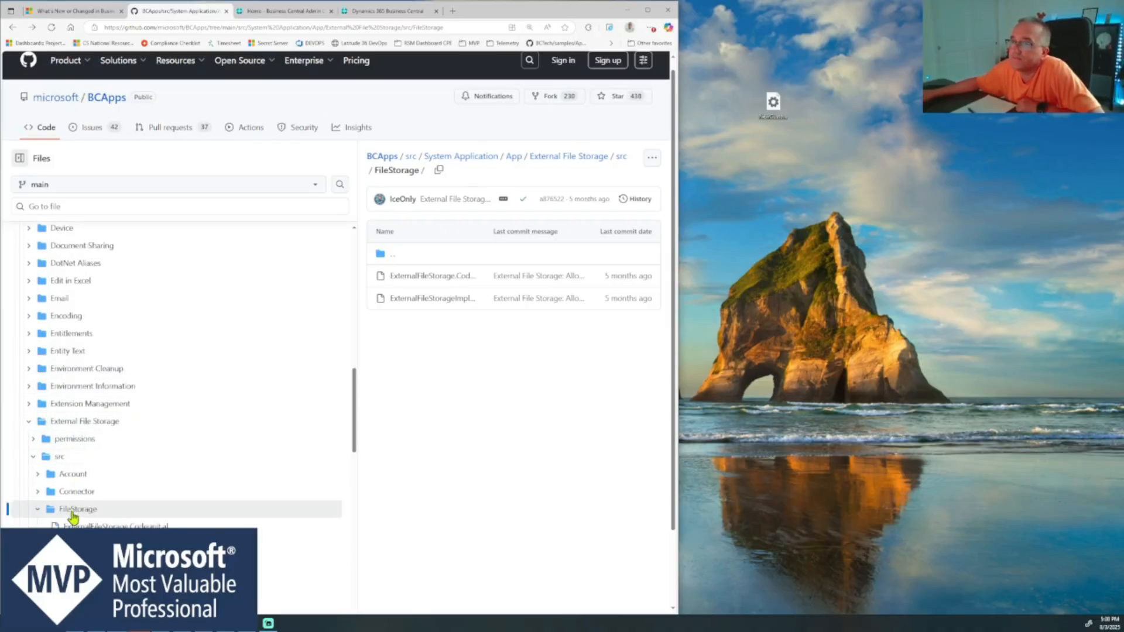
scroll(105, 504, down, 3)
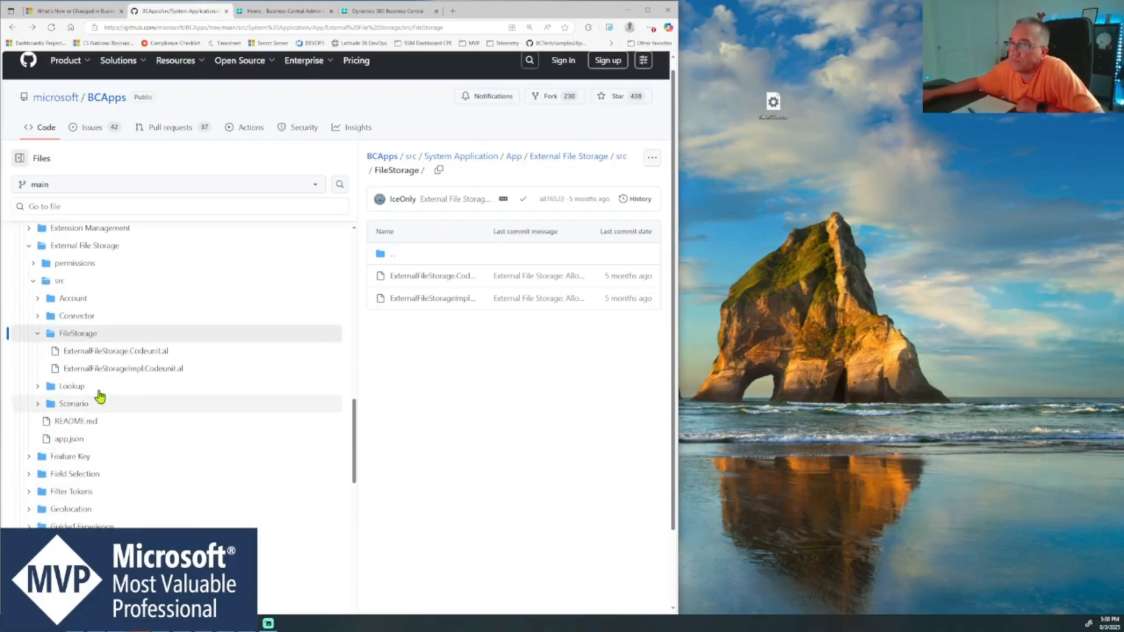
click(38, 333)
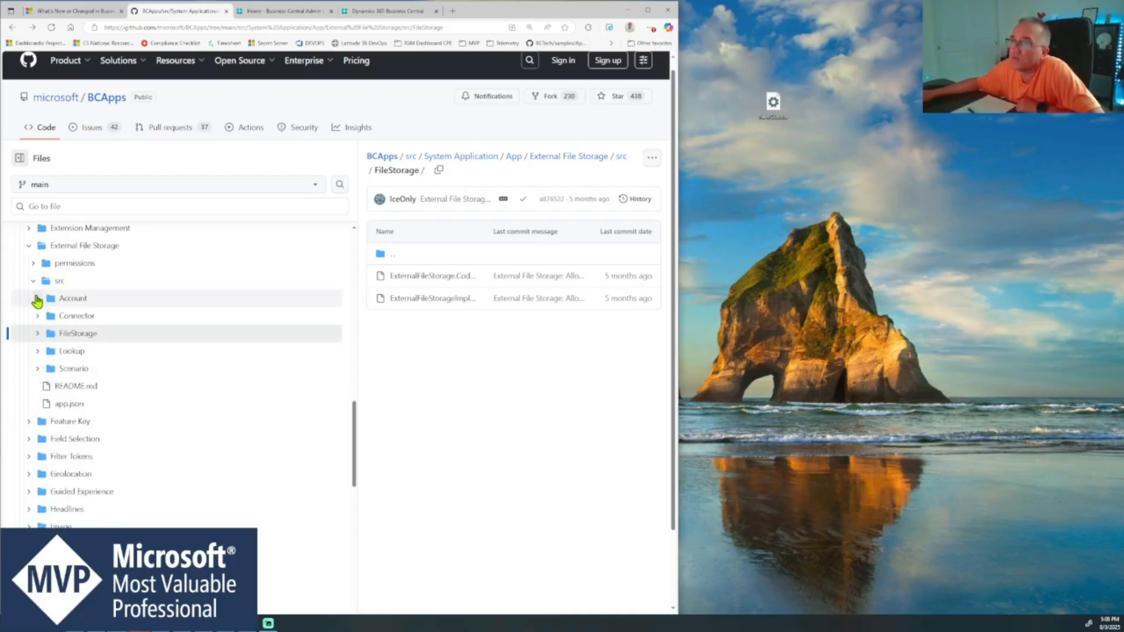
- Open the app.json file of the External File Storage module and highlight the app name in it
click(84, 408)
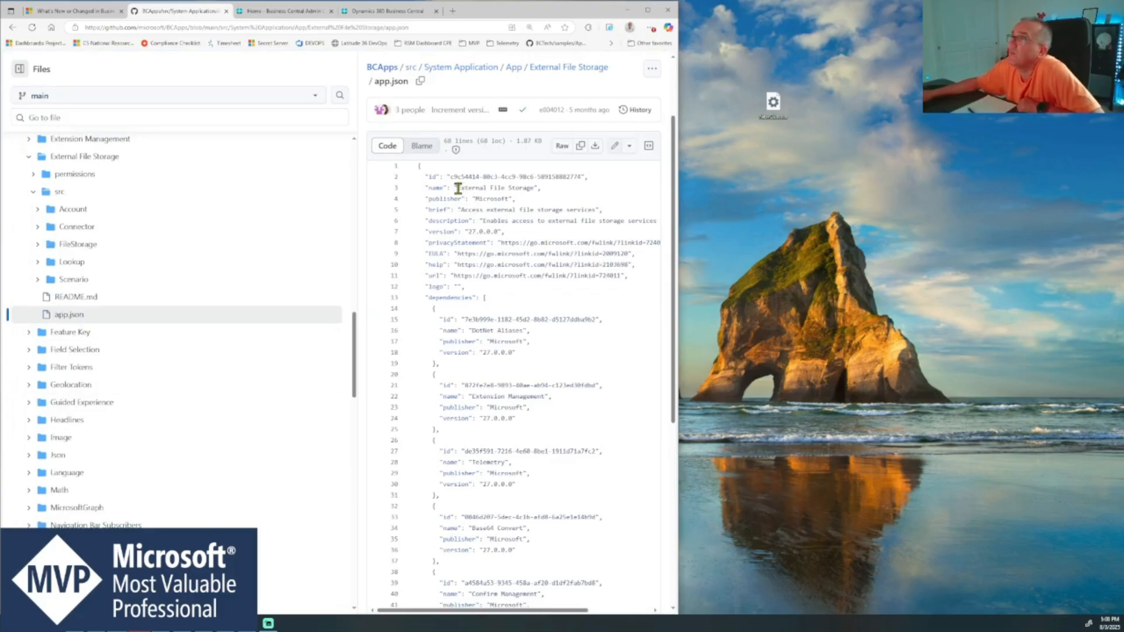
drag(458, 188, 531, 187)
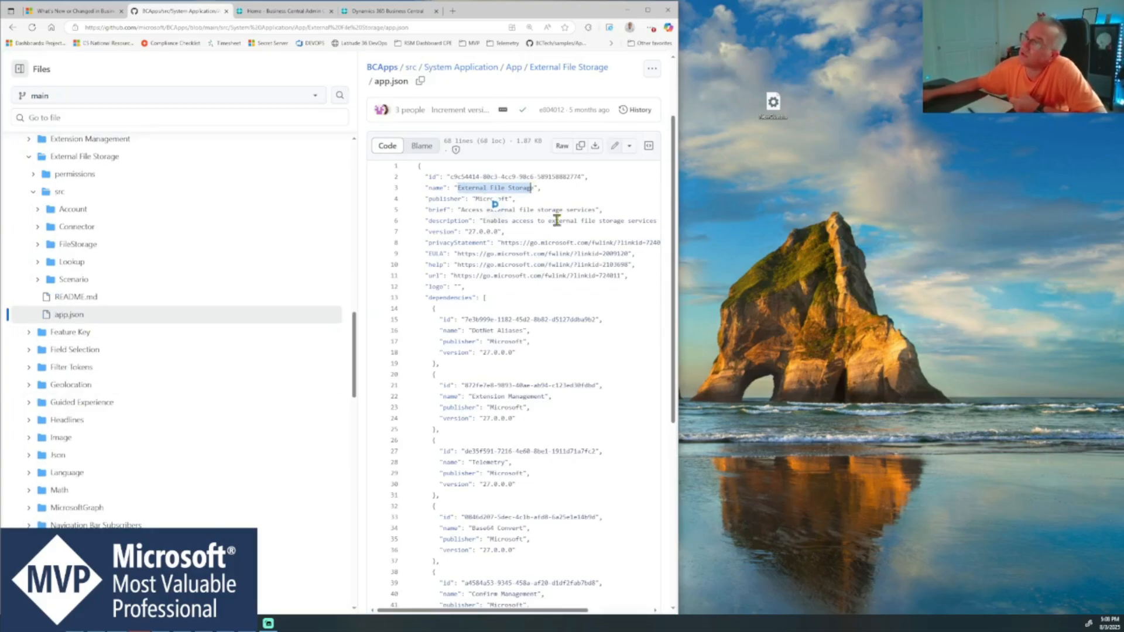
click(550, 188)
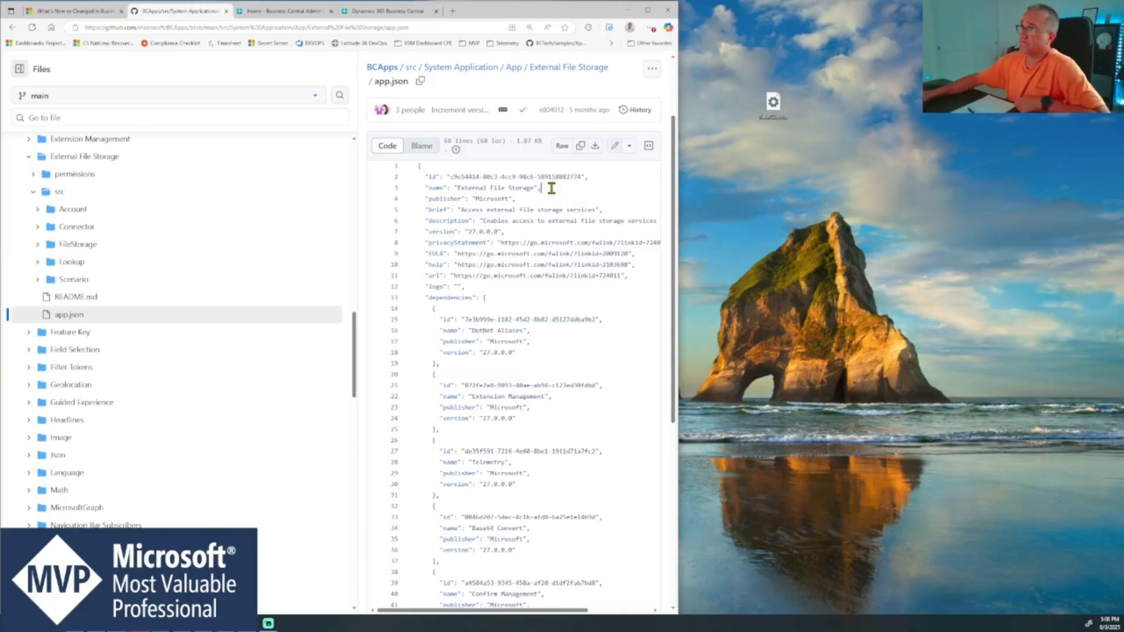
- Switch to the Business Central client, search for "extension management" and open the installed extensions list
click(307, 12)
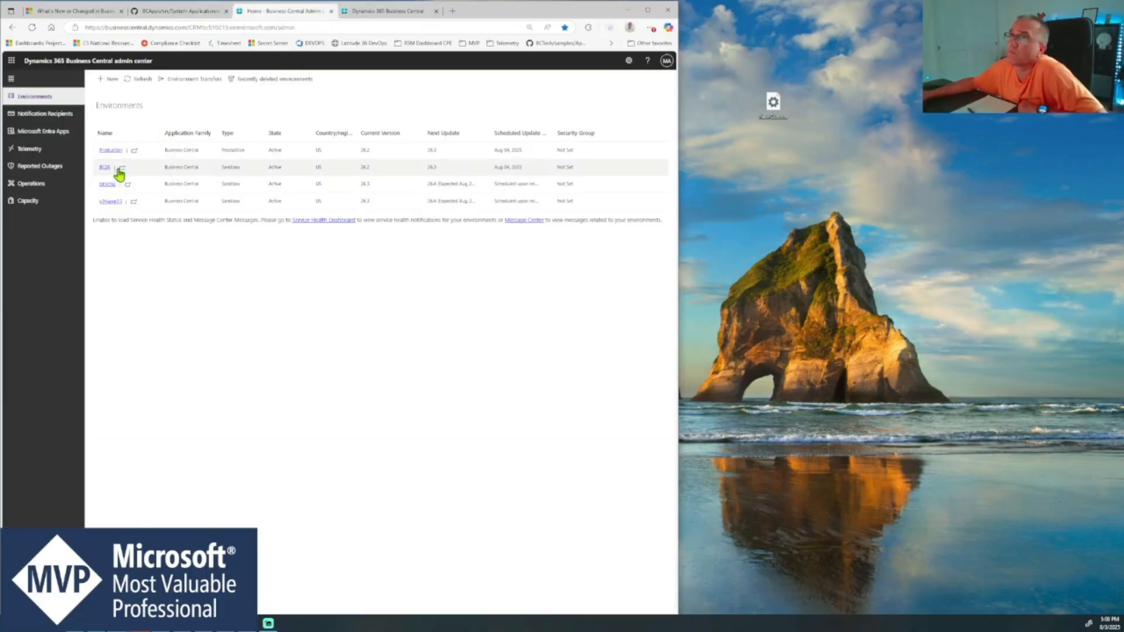
click(384, 11)
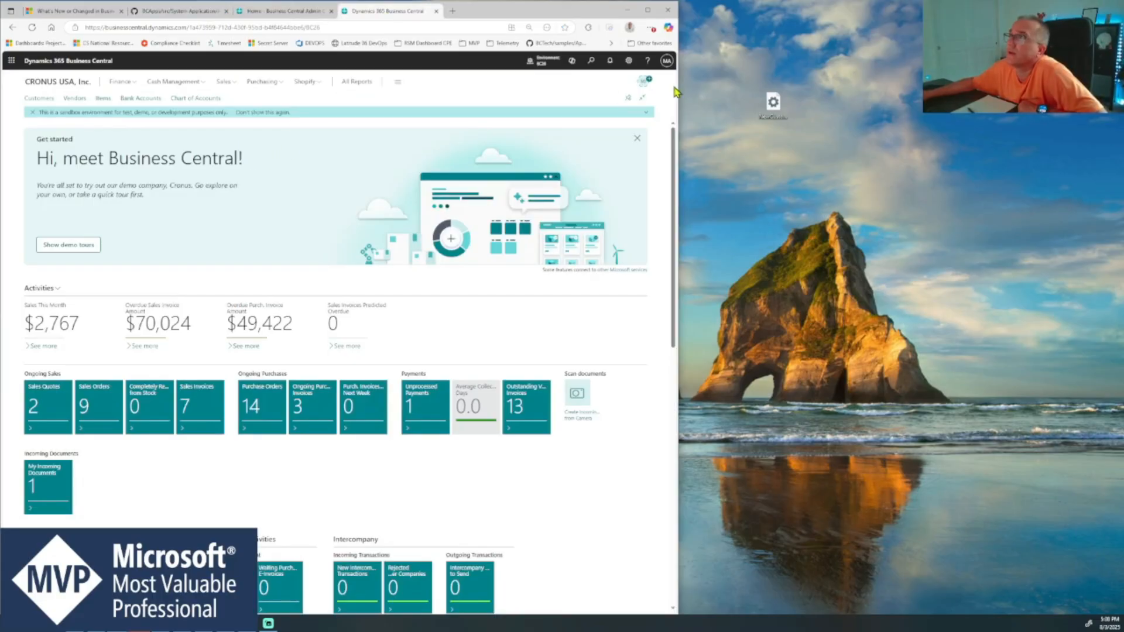
click(591, 62)
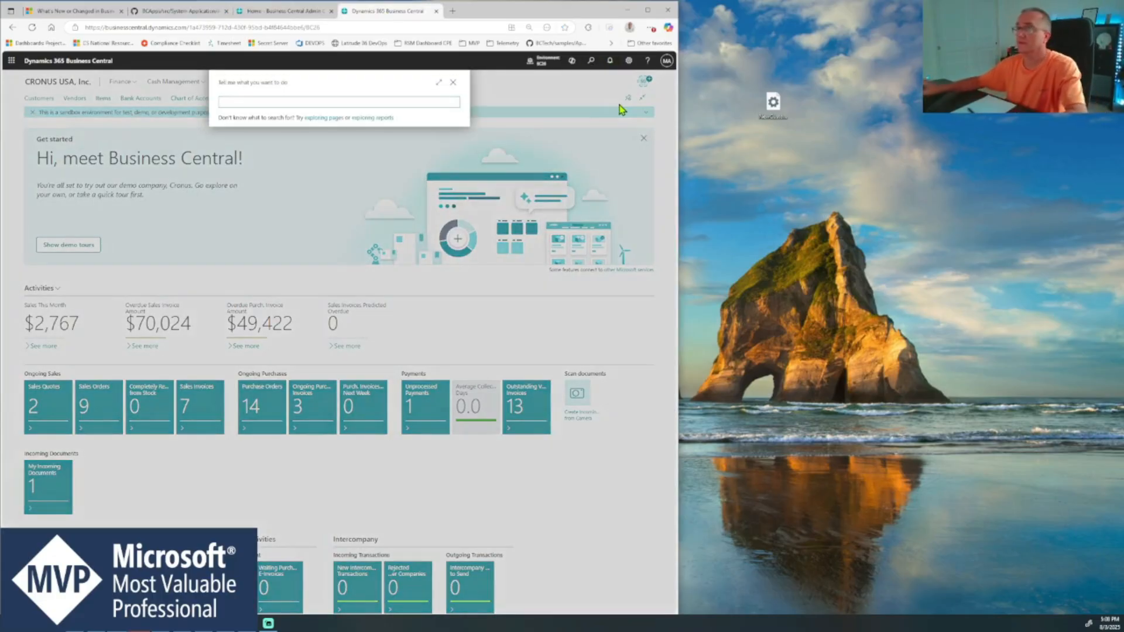
text(extension)
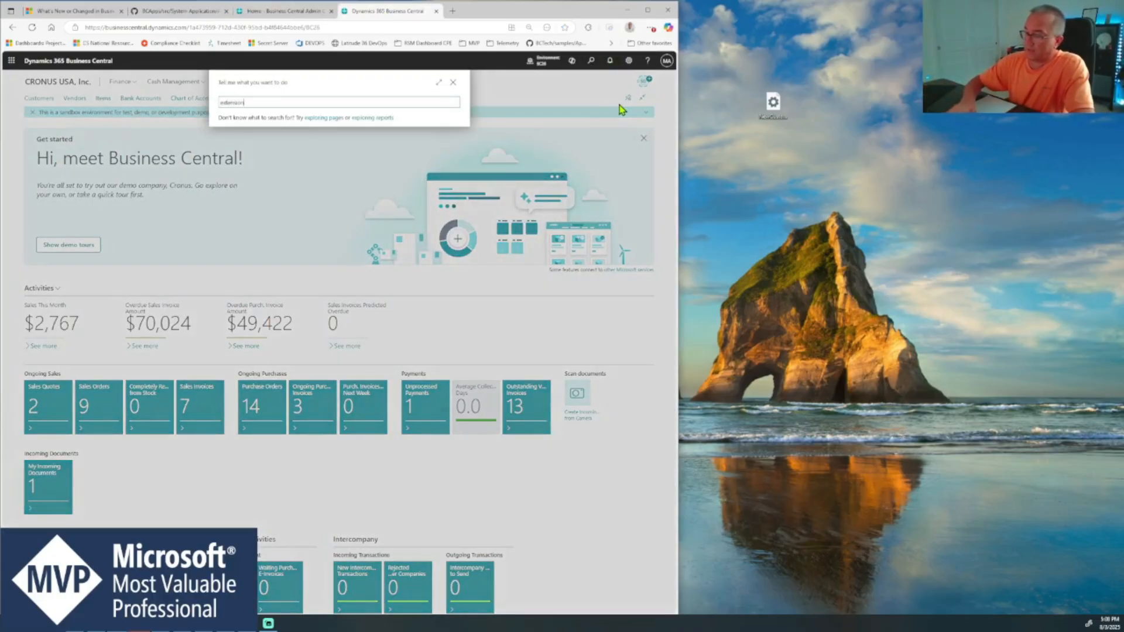
text( management)
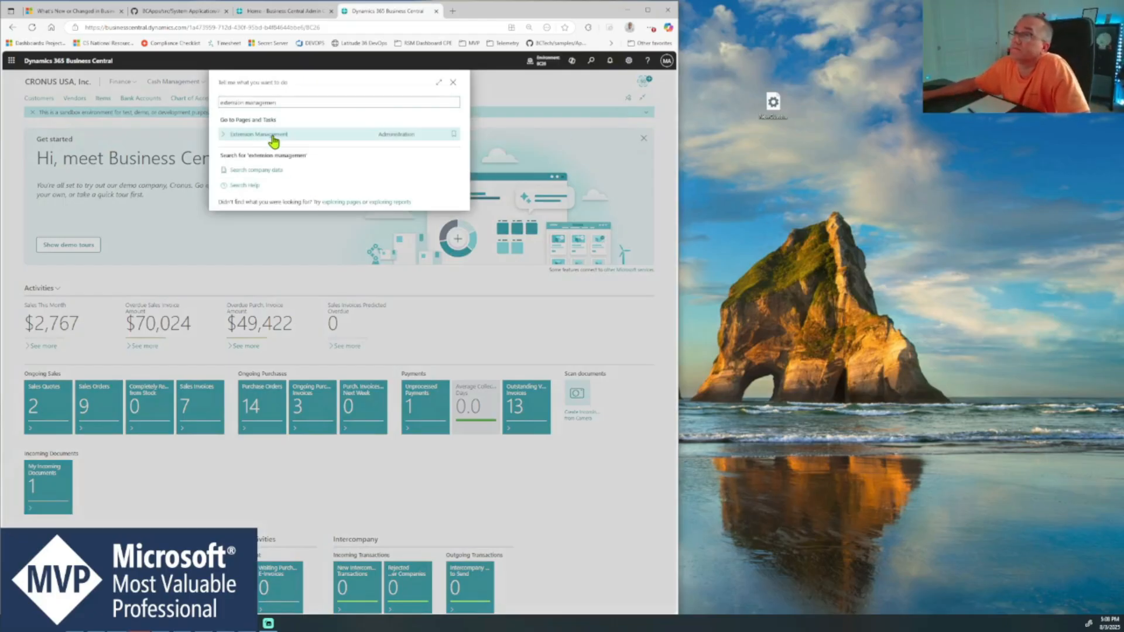
click(270, 136)
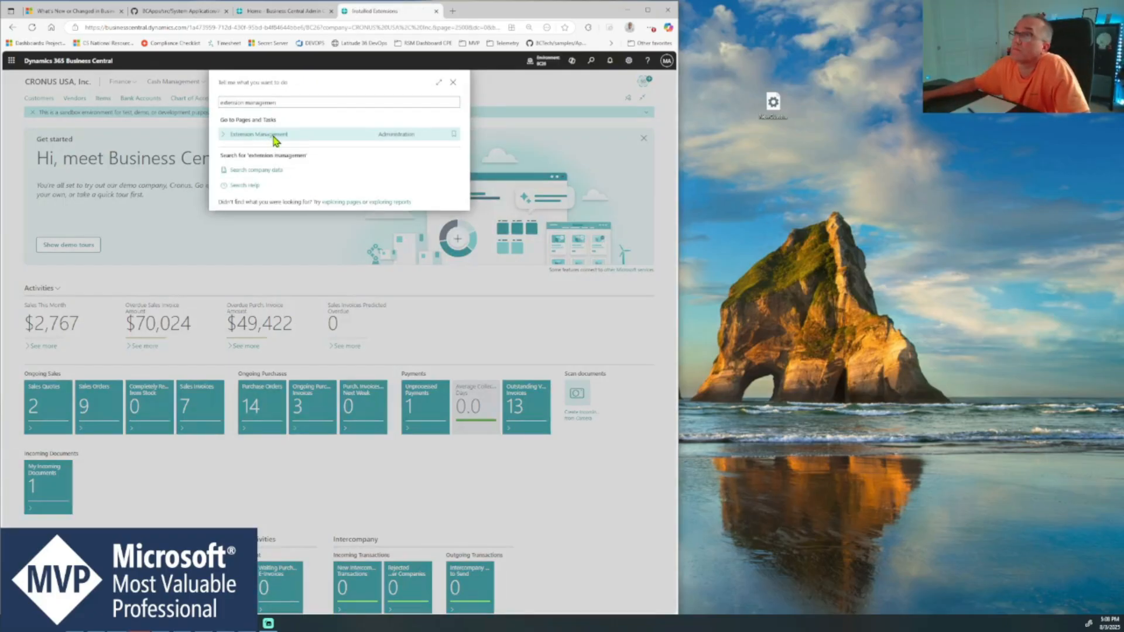
- Recheck the module name in app.json on GitHub and search the installed extensions in Business Central for "external"
click(180, 16)
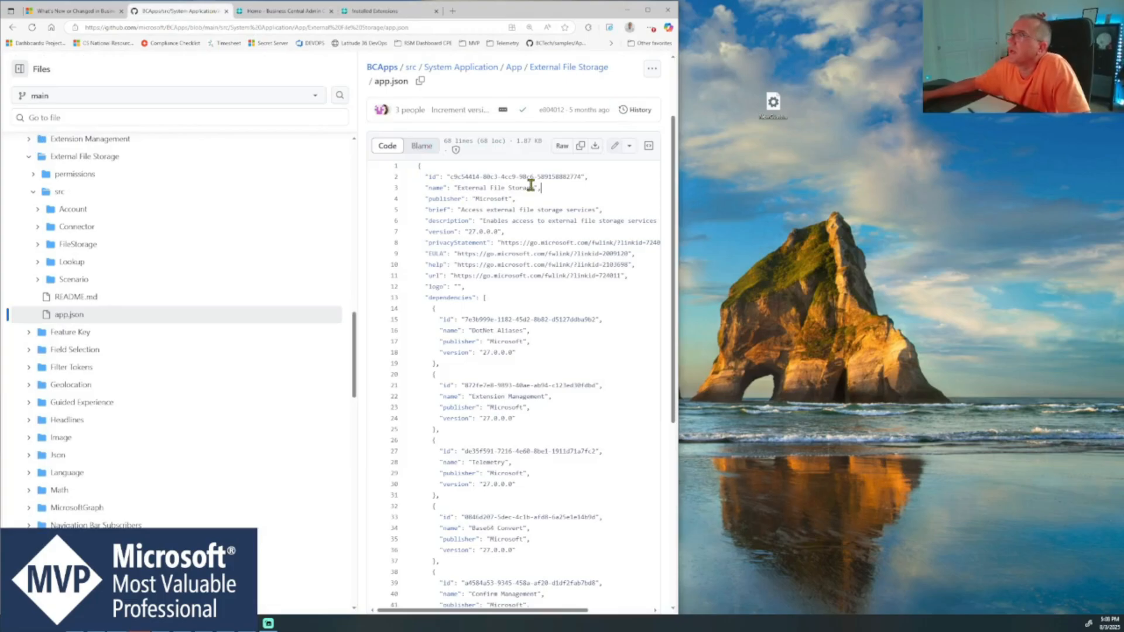
click(375, 13)
click(74, 103)
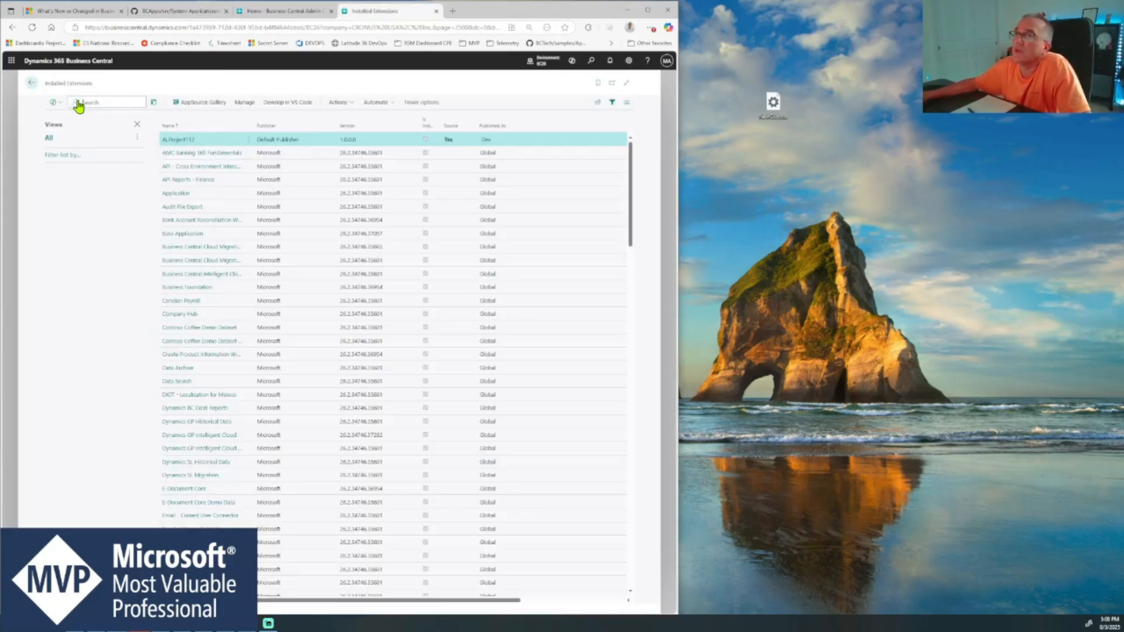
text(external)
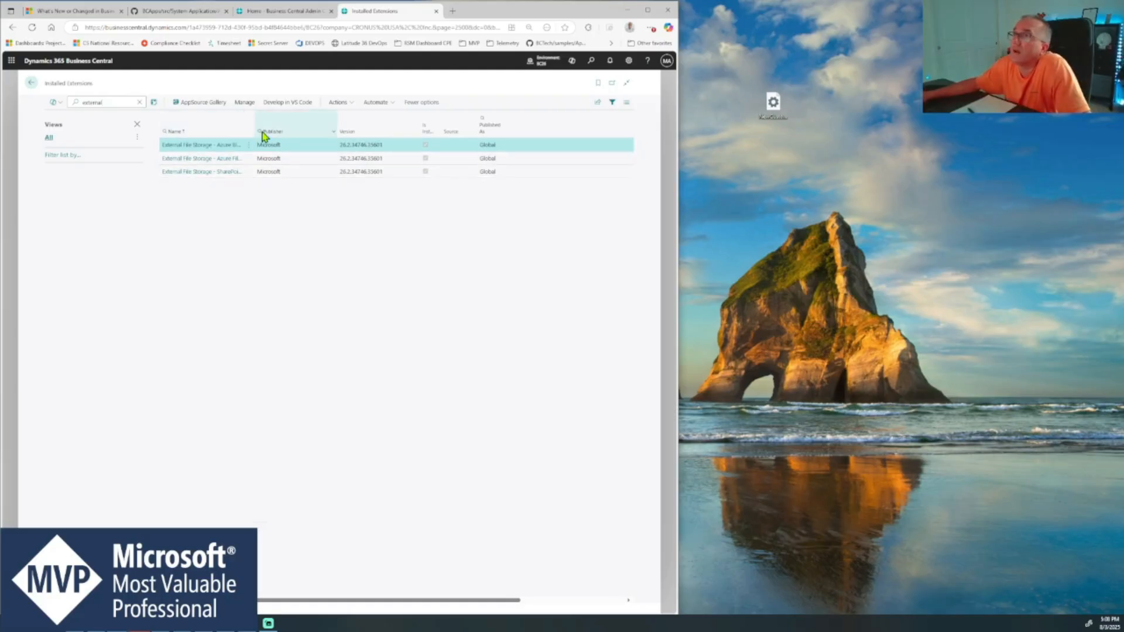
- Widen the Name column to show the full extension names and select the Azure Blob Service Connector row
drag(285, 127, 321, 130)
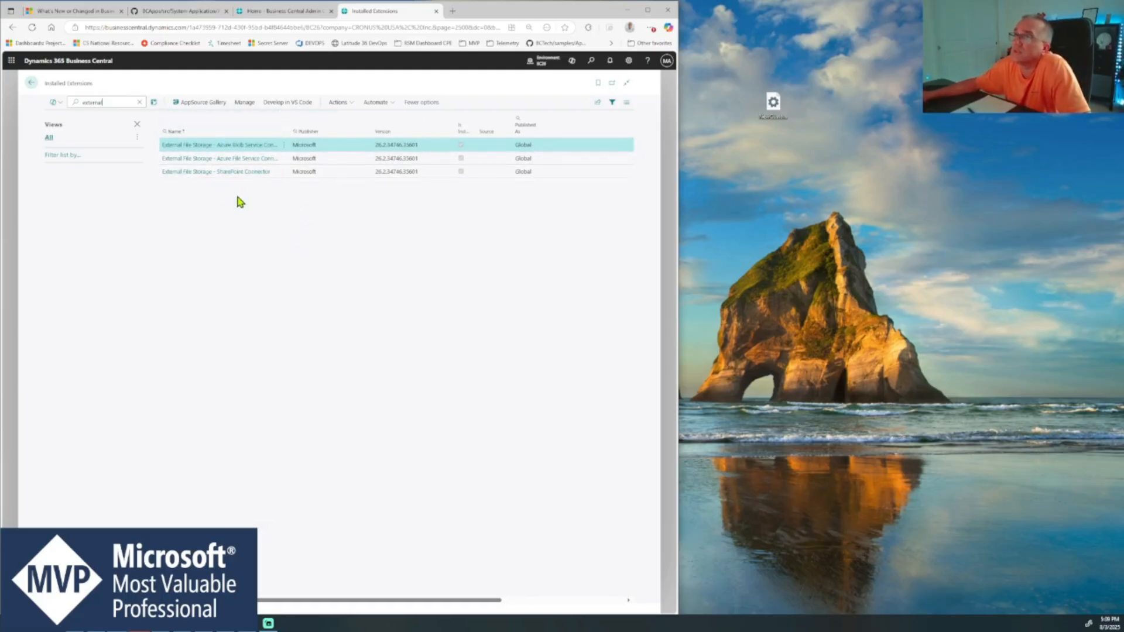
drag(283, 118, 303, 120)
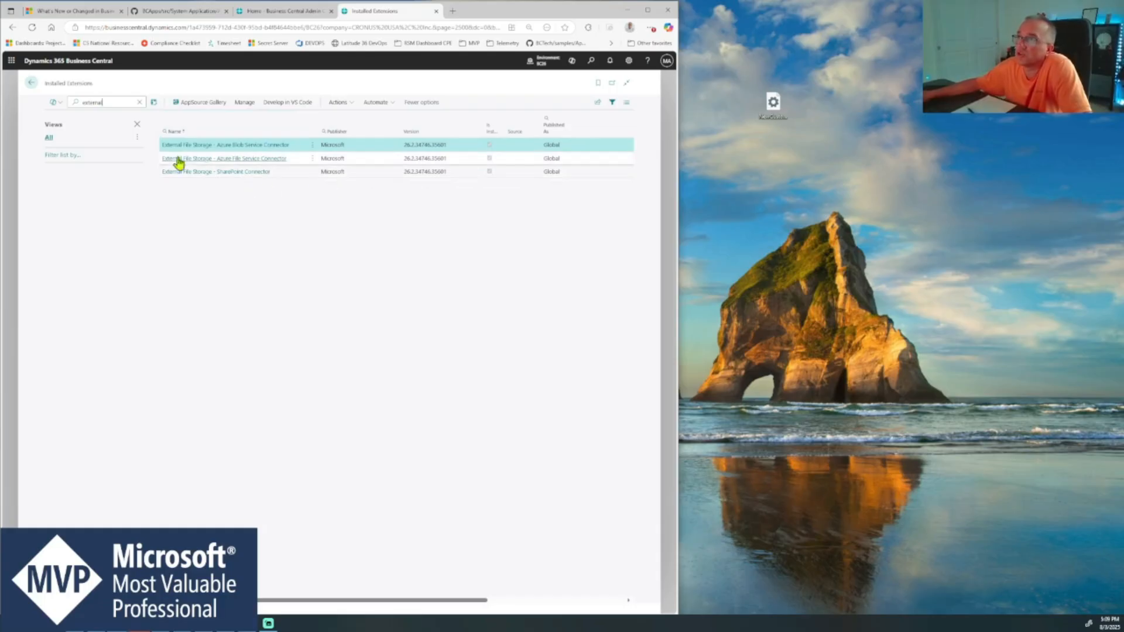
click(367, 172)
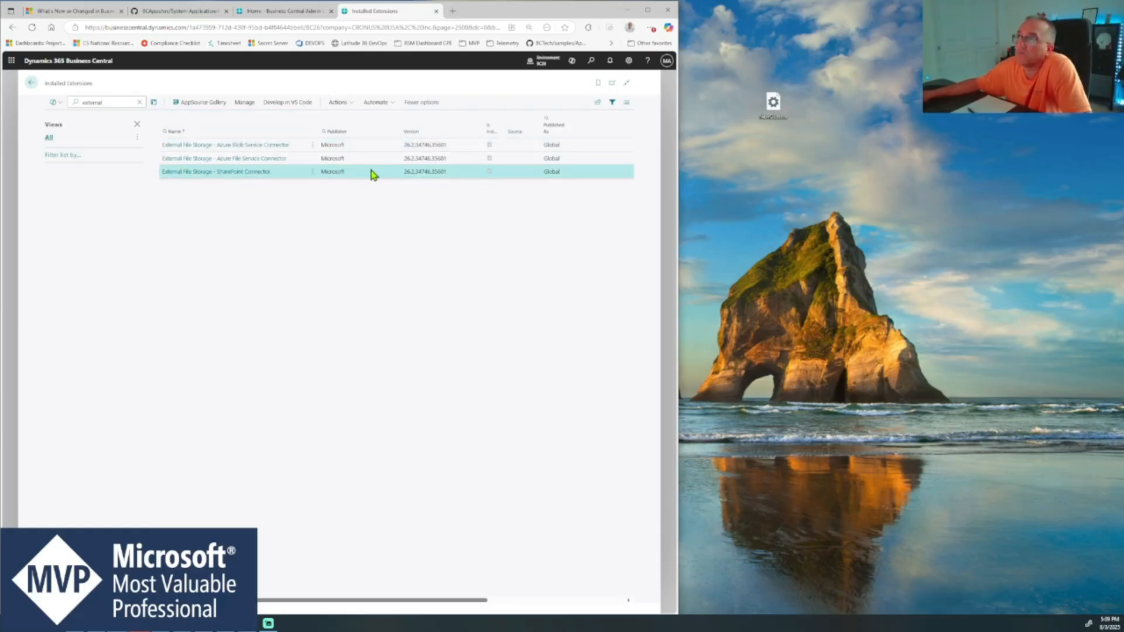
click(373, 149)
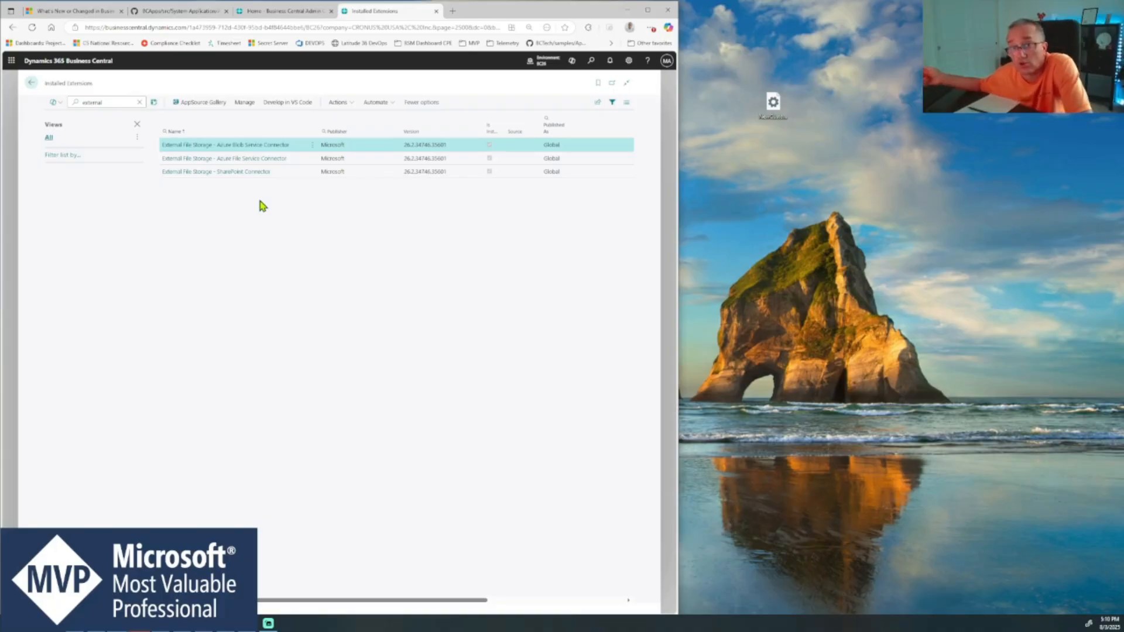
- Highlight the tenant ID in the Business Central address and open the Storage accounts list in the Azure portal
key(Right)
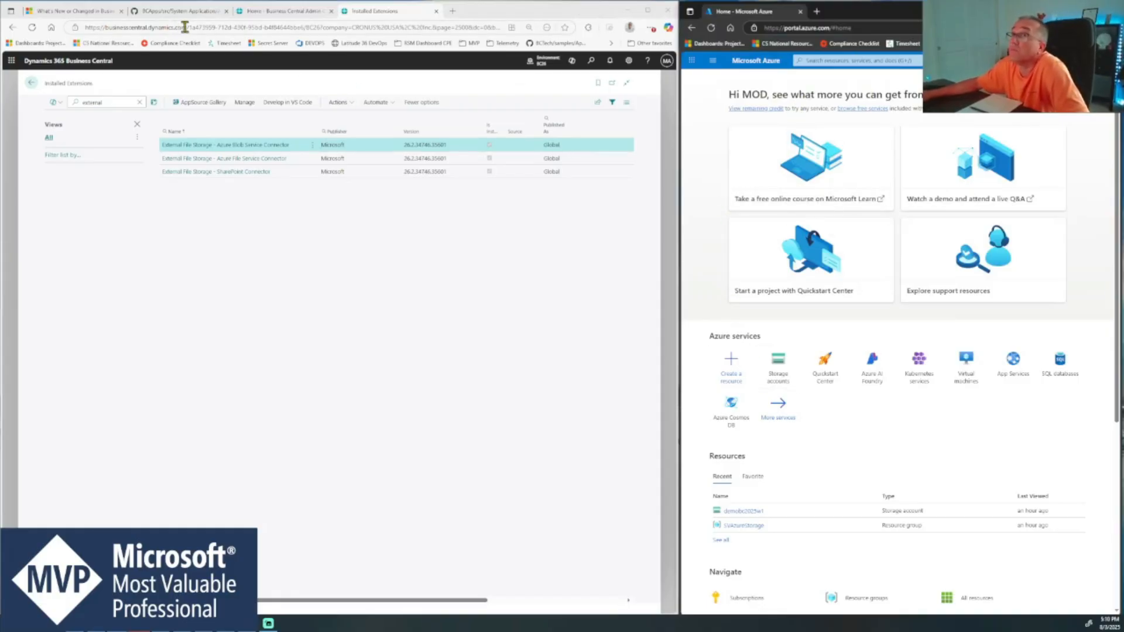
drag(187, 27, 303, 27)
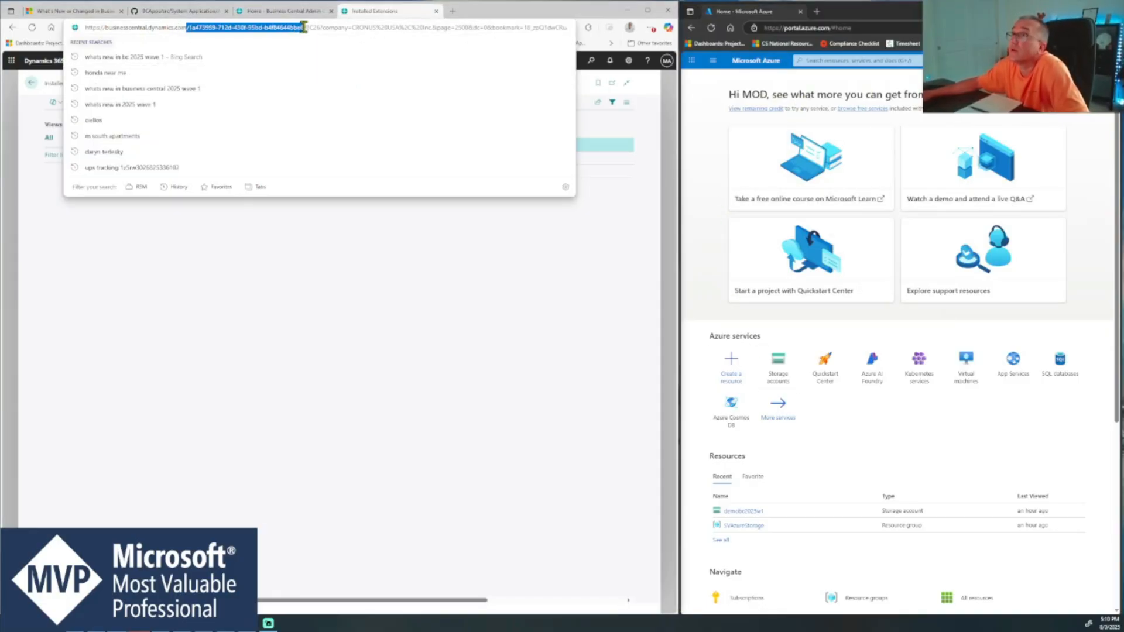
click(881, 314)
mouse_move(780, 369)
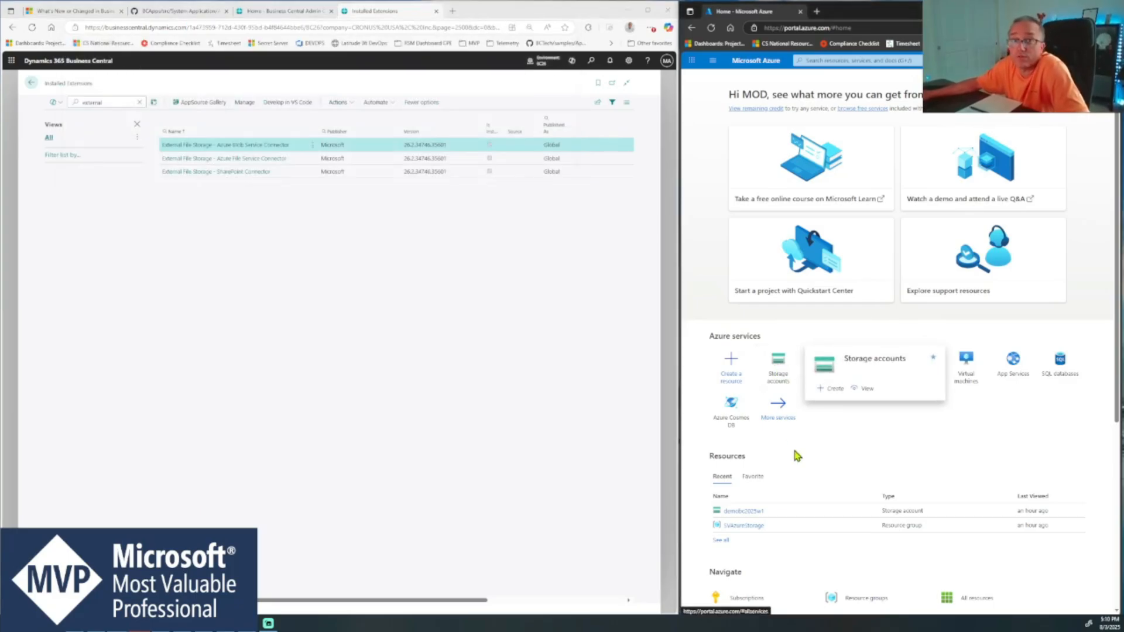
click(778, 372)
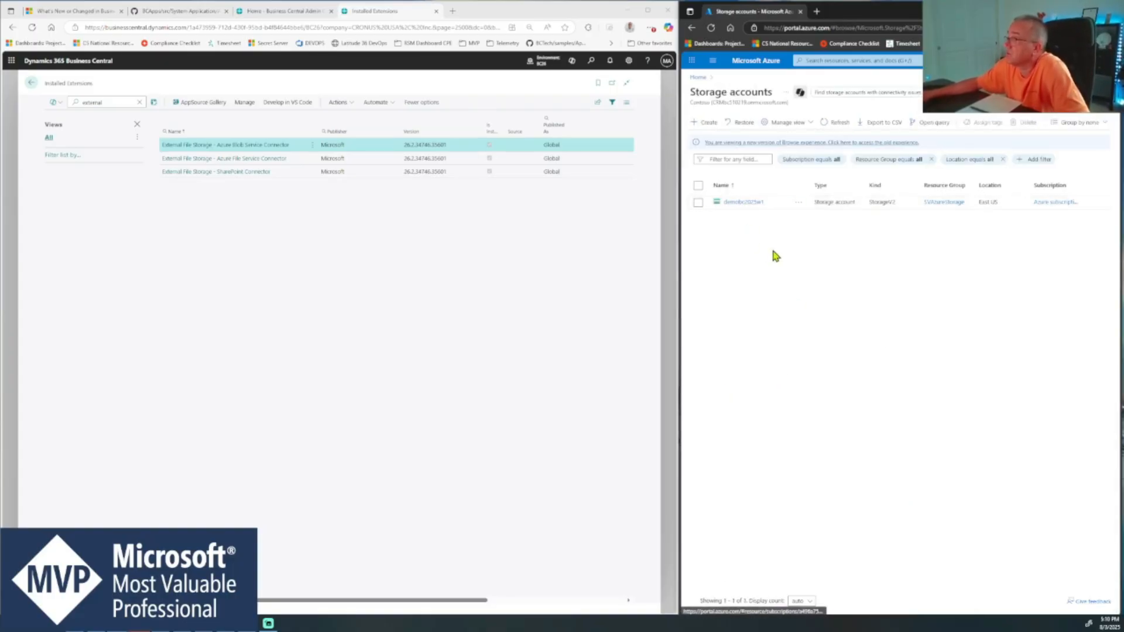
- Open the demobc2025w1 storage account, select the Azure File Service Connector extension row, and view the account's containers and file shares
click(751, 204)
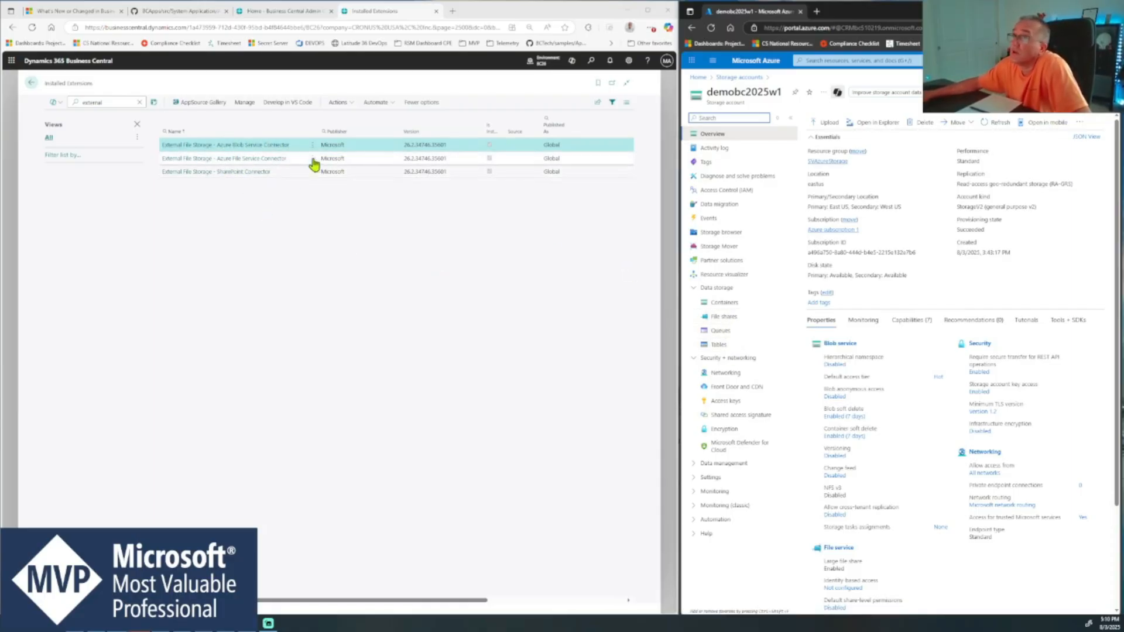
click(254, 162)
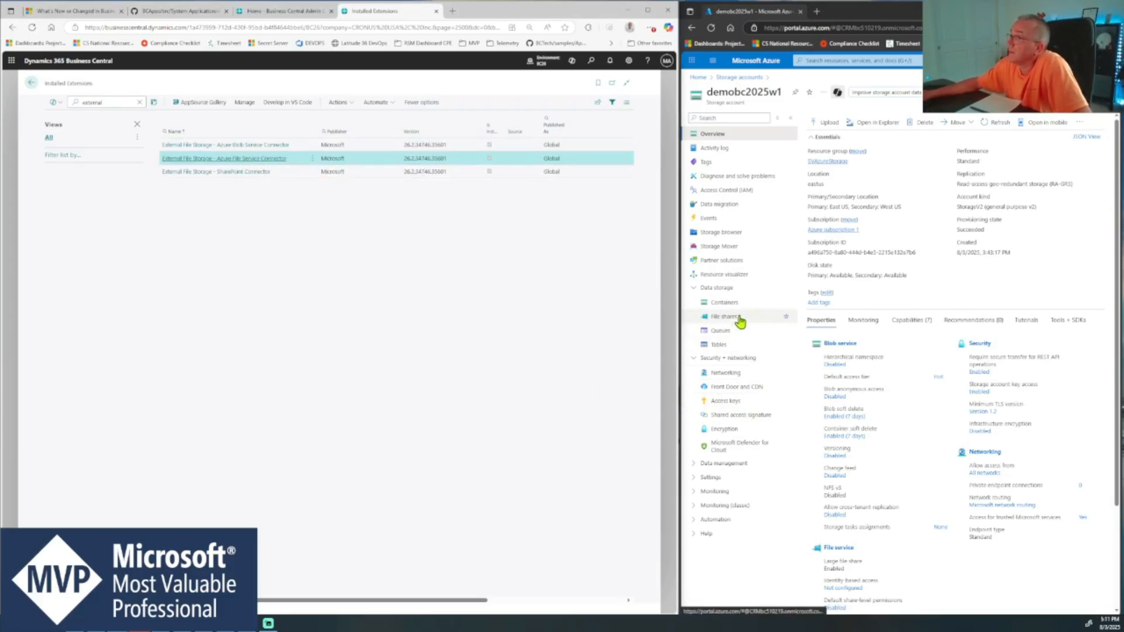
click(724, 302)
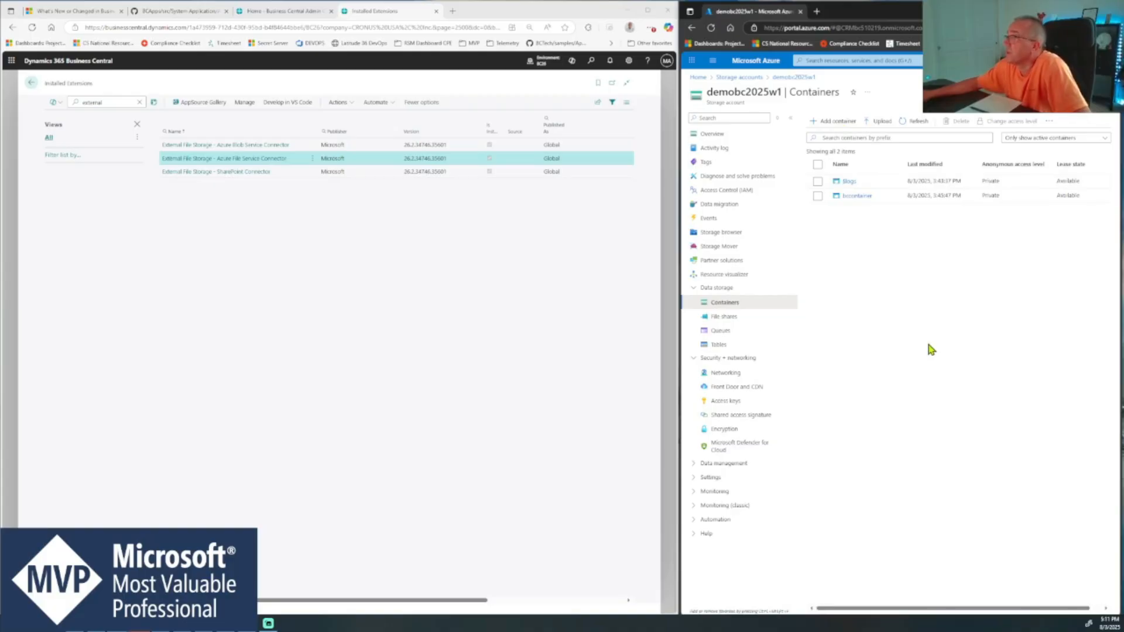
click(690, 29)
click(741, 319)
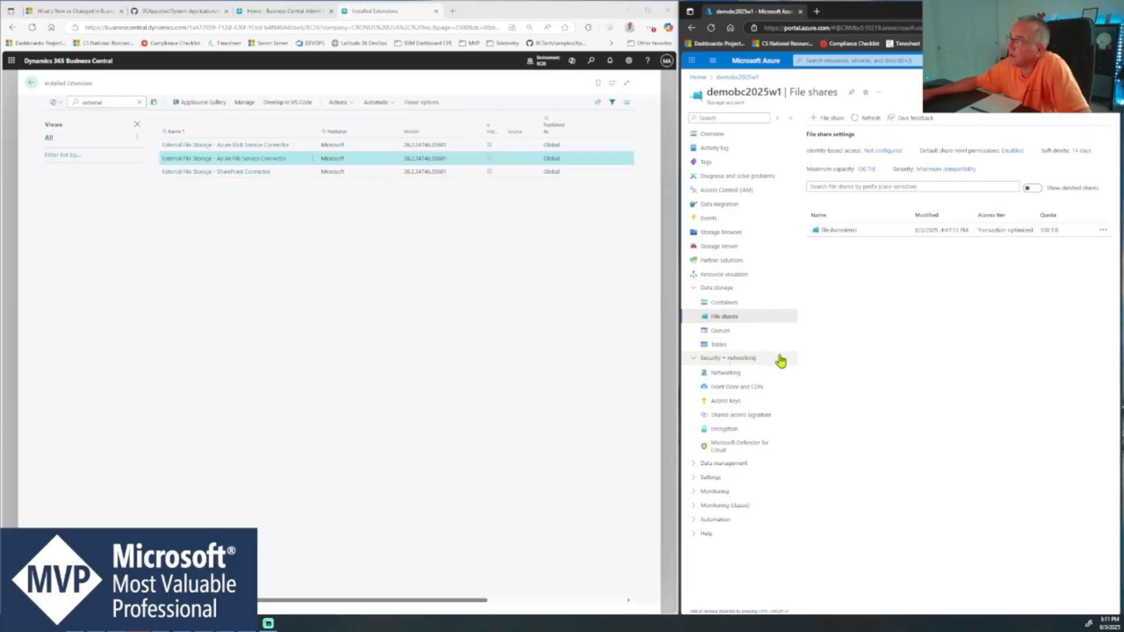
- Open the storage account's access keys and highlight the storage account name
click(752, 403)
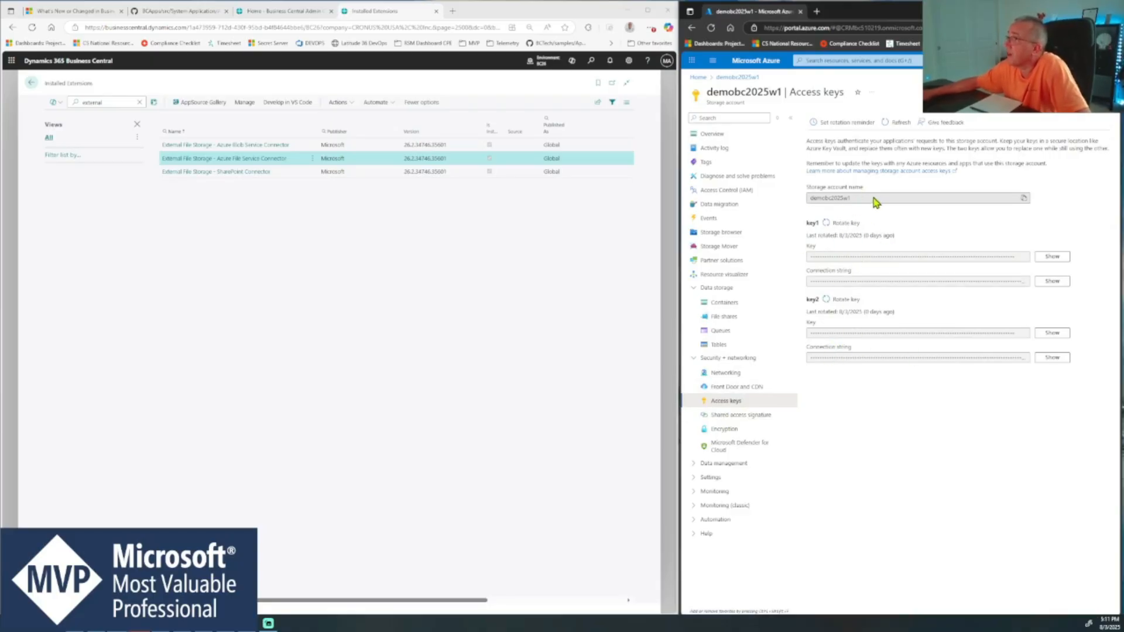
drag(875, 202, 808, 200)
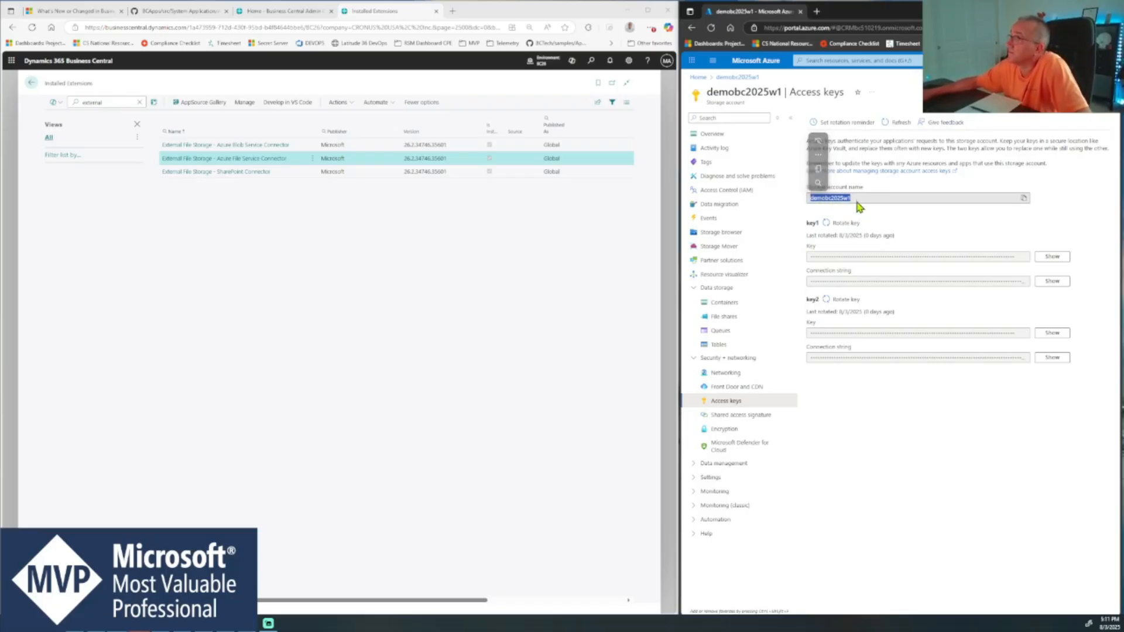
click(865, 213)
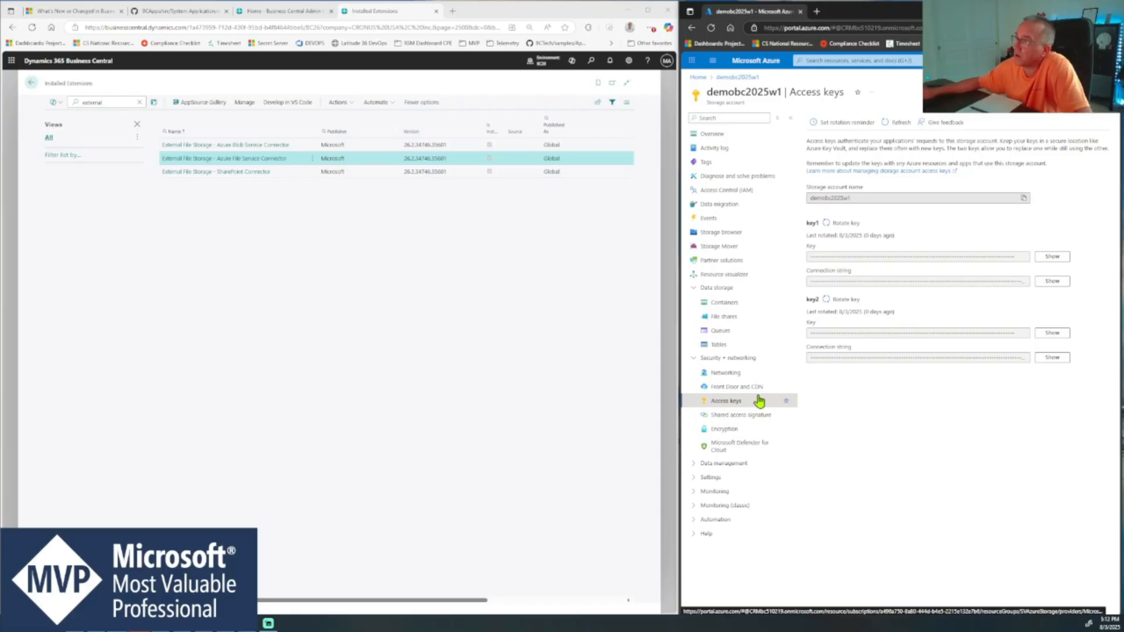
- Review the storage account's containers and file shares once more, ending on the access keys
click(744, 302)
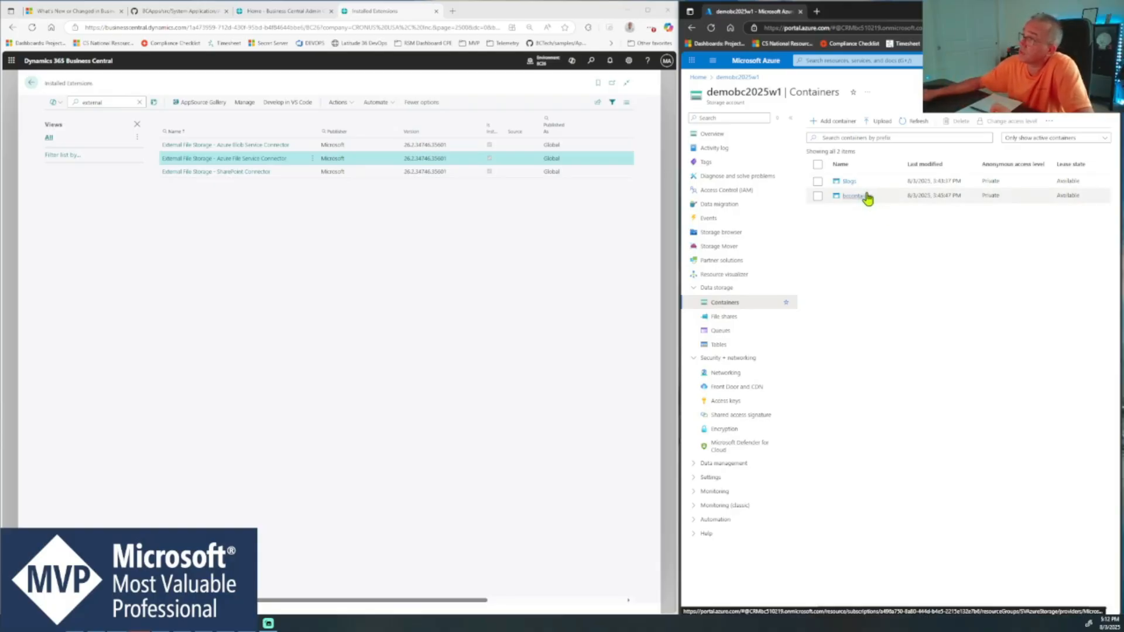
click(764, 317)
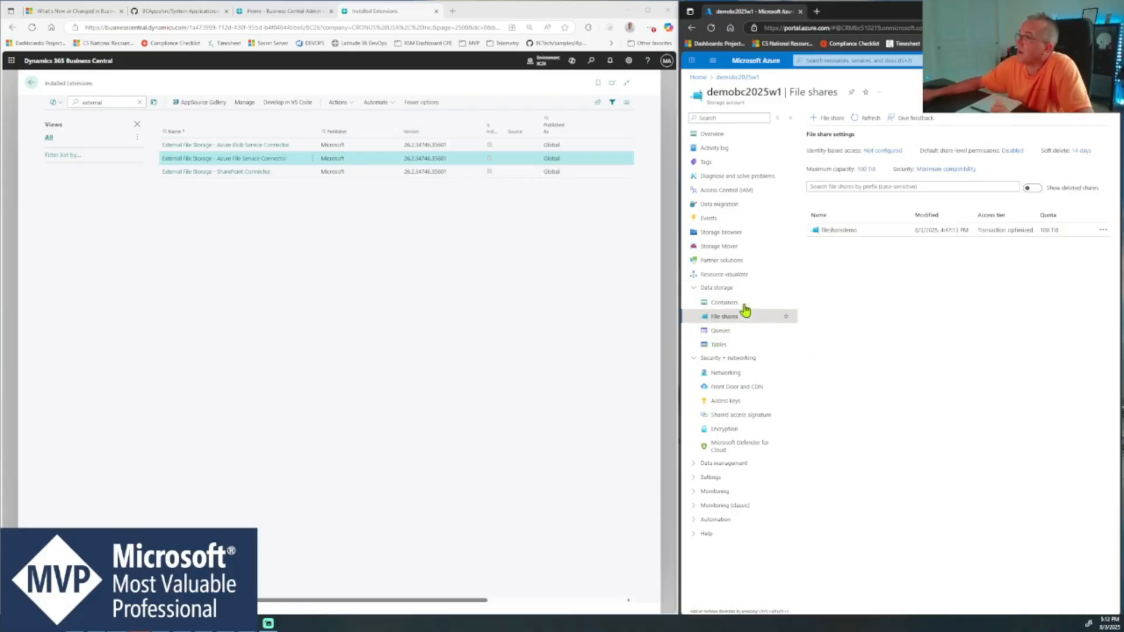
click(745, 405)
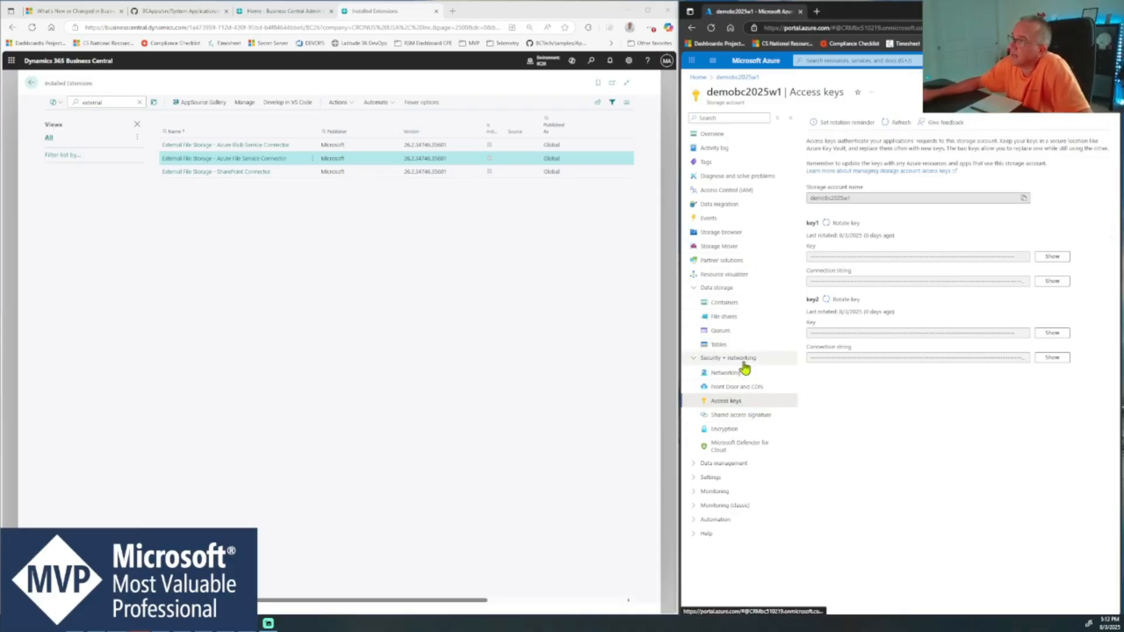
- Leave the installed extensions list and return to the Business Central home page
click(353, 227)
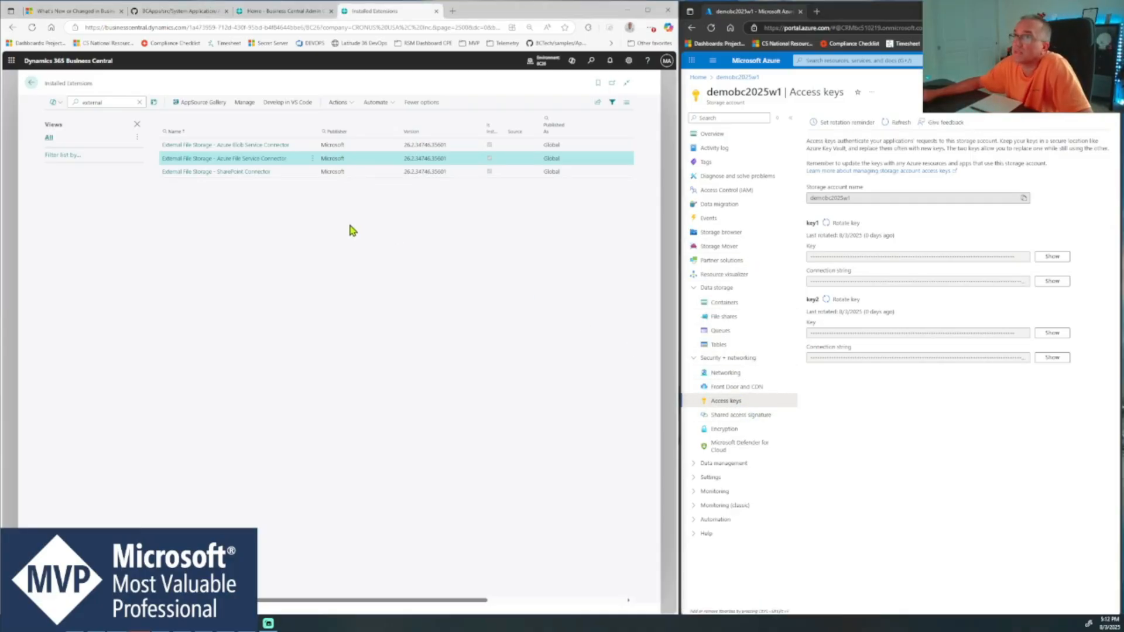
click(32, 87)
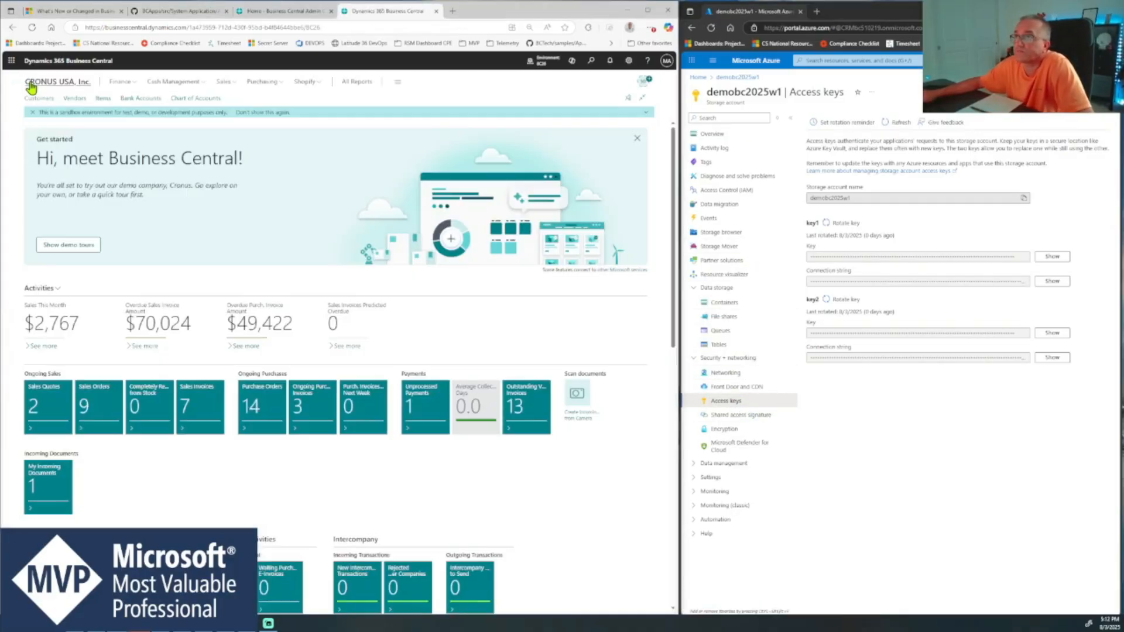
click(592, 61)
text(ext)
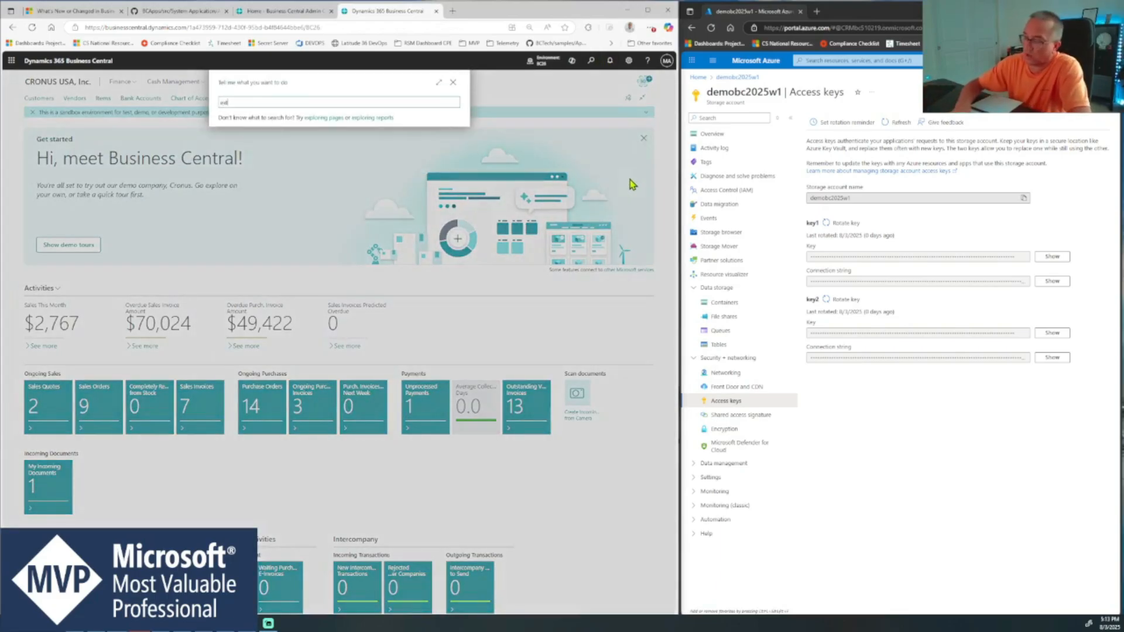
text(ernal)
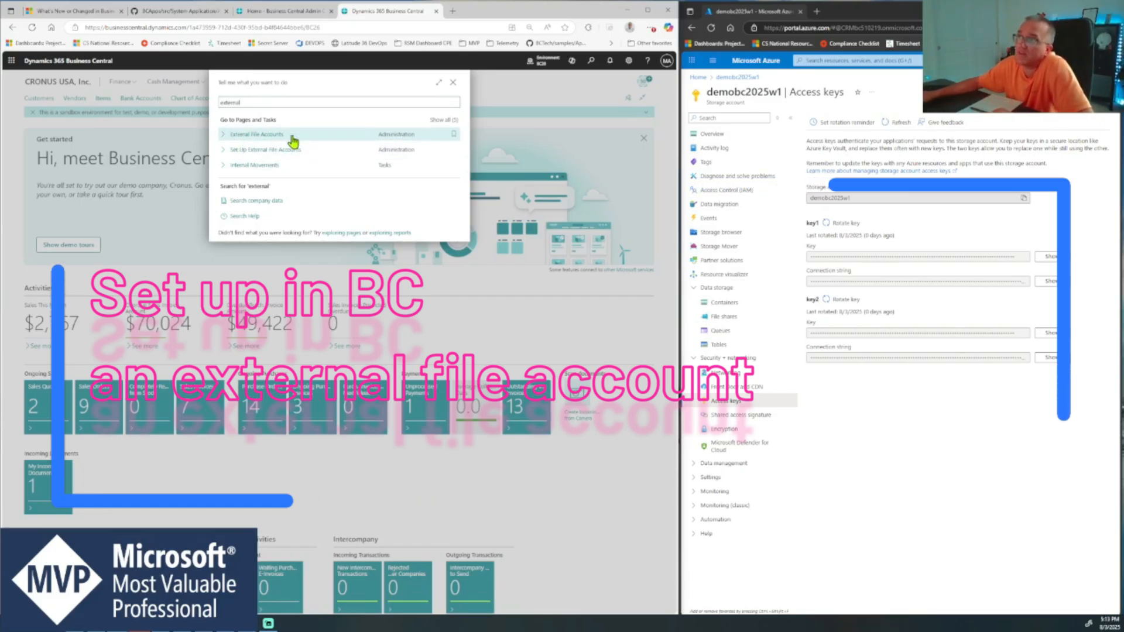
click(294, 139)
click(29, 85)
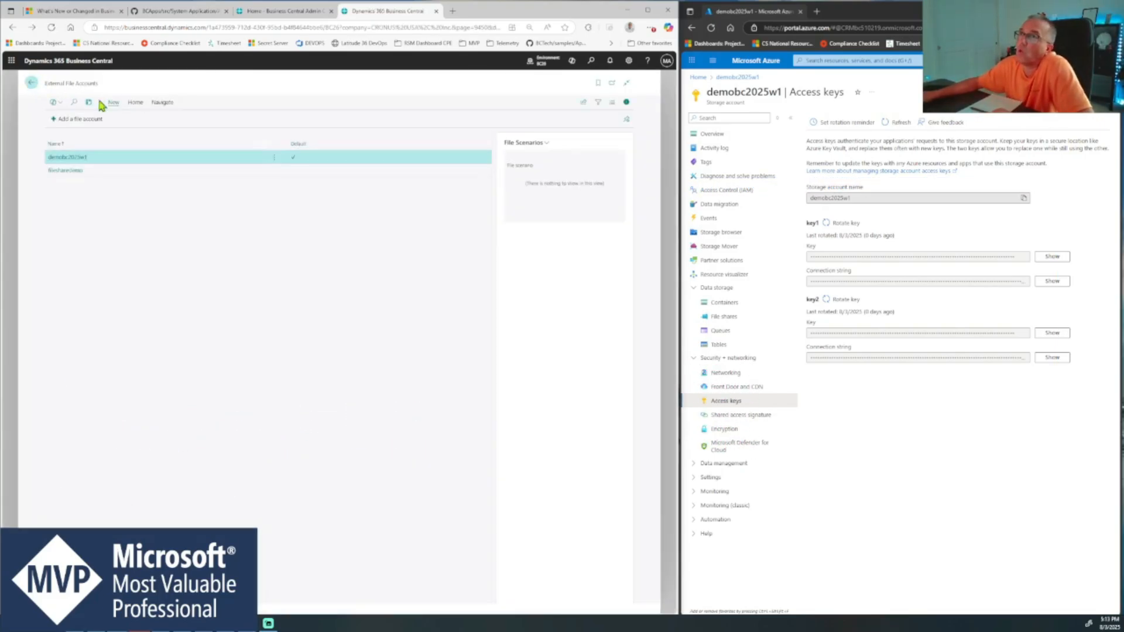
- Search Business Central for "external" and open the External File Accounts page
click(591, 62)
text(ex)
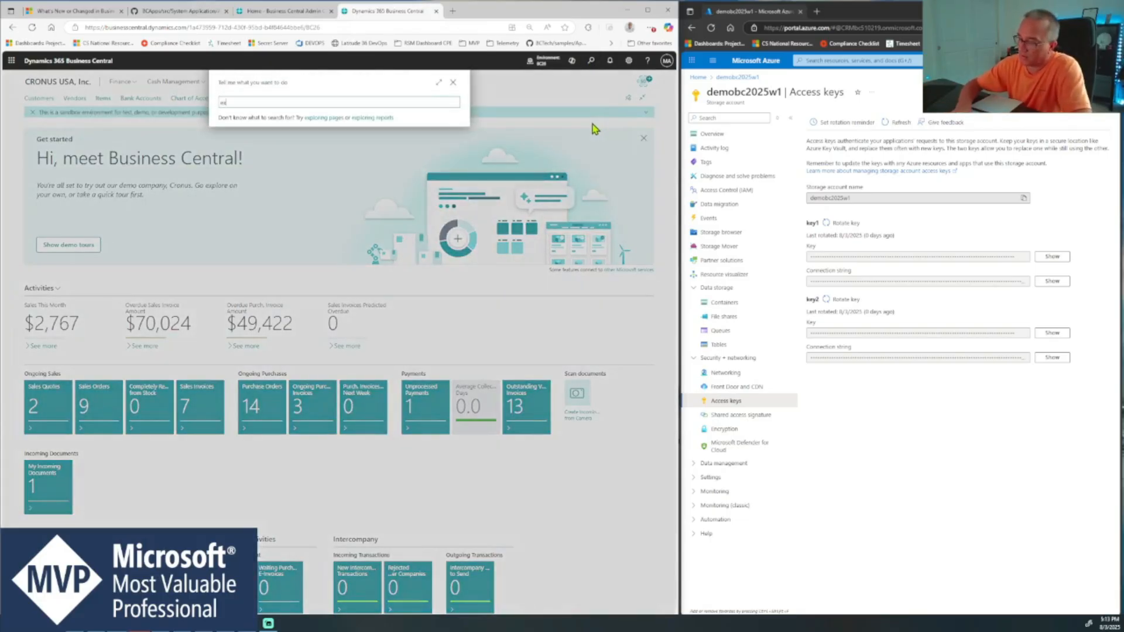
text(ternal)
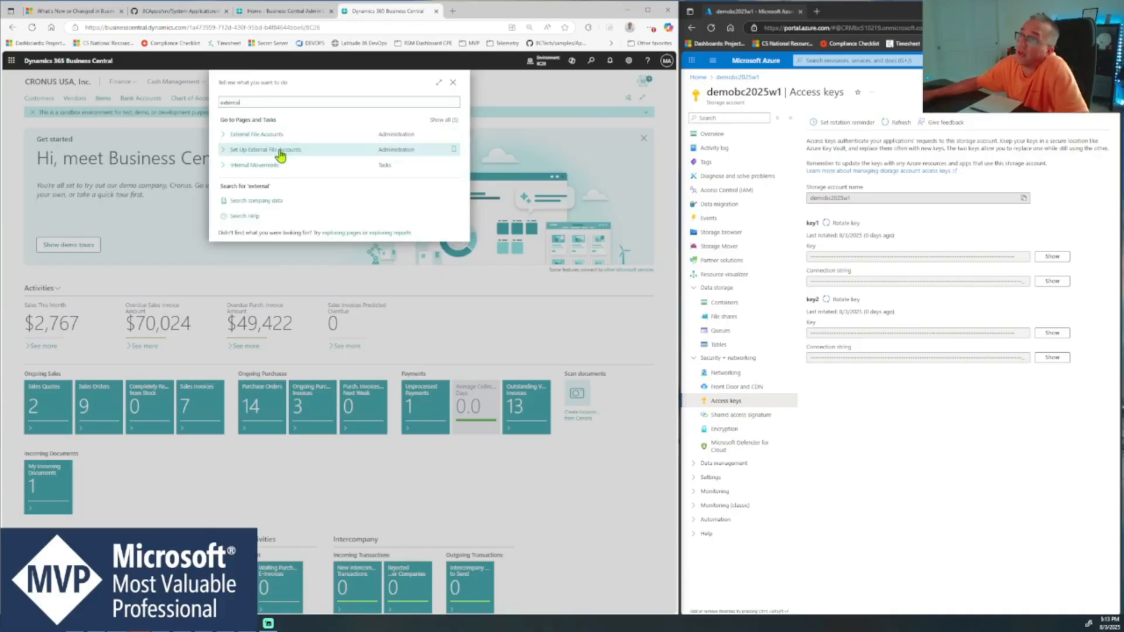
click(588, 63)
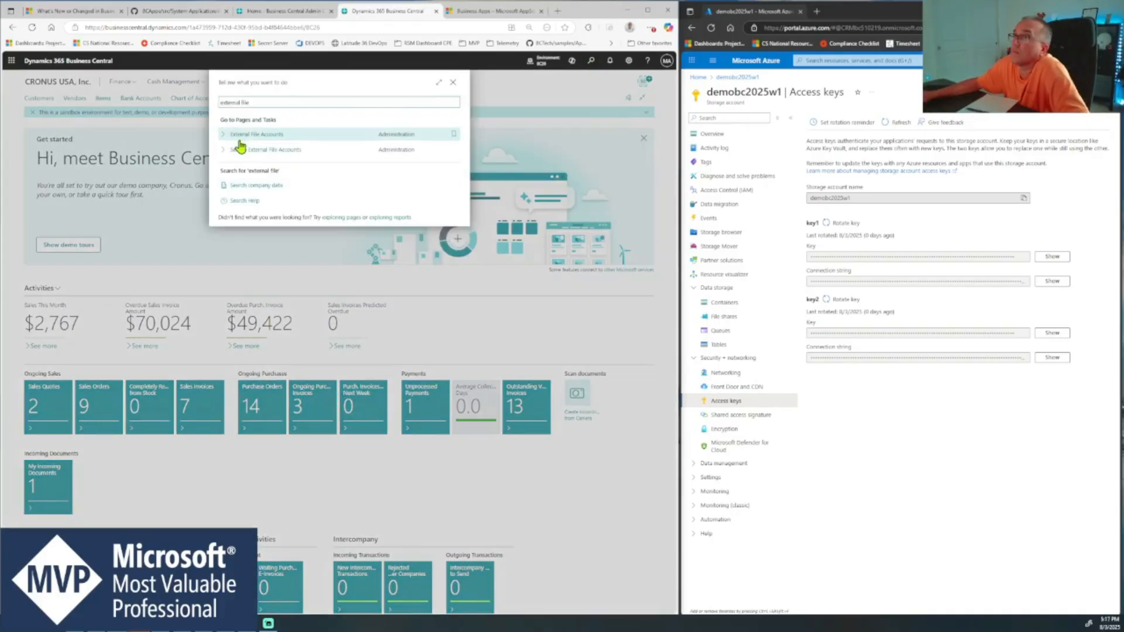
click(251, 136)
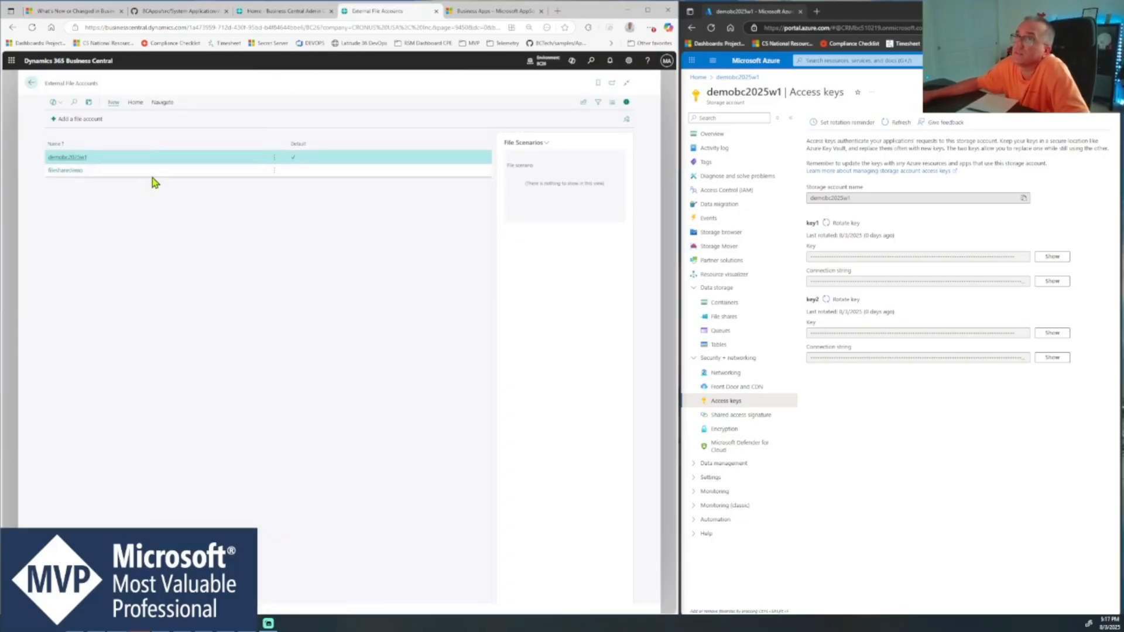
- Open the demobc2025w1 file account and compare its Storage Account Name with the storage account name in the Azure portal
click(75, 160)
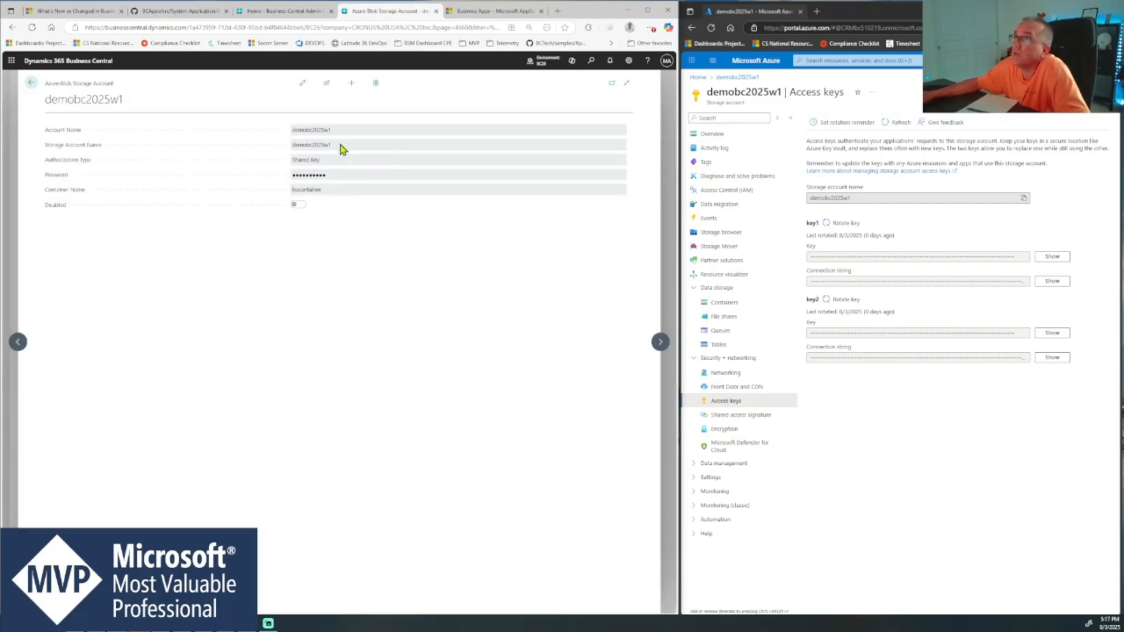
drag(338, 145, 292, 153)
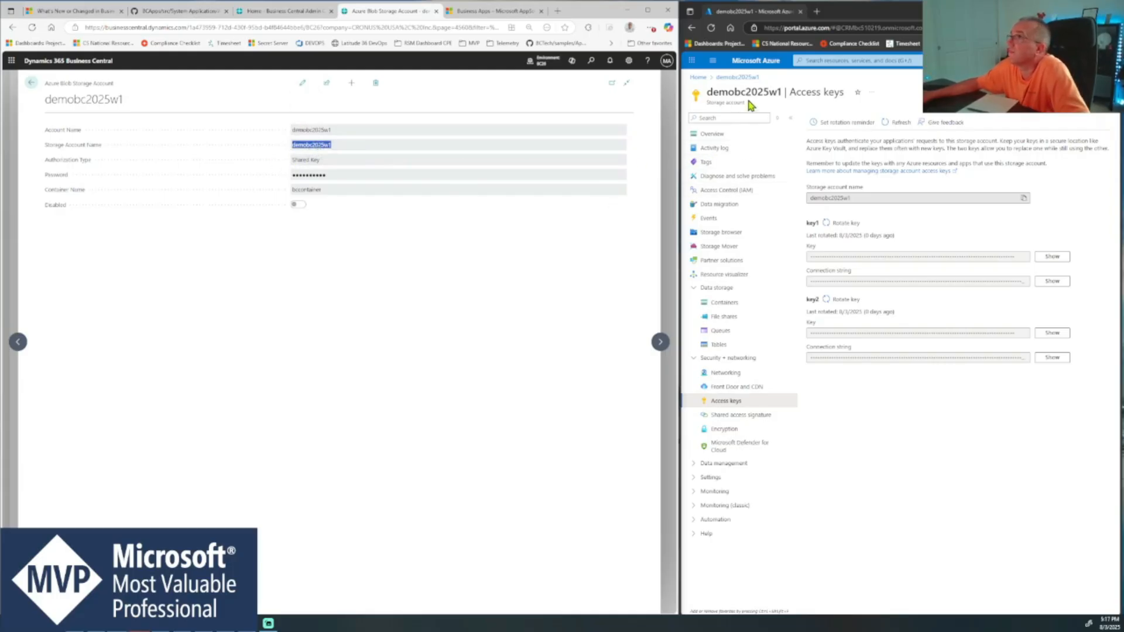
click(784, 92)
drag(784, 92, 705, 93)
click(323, 157)
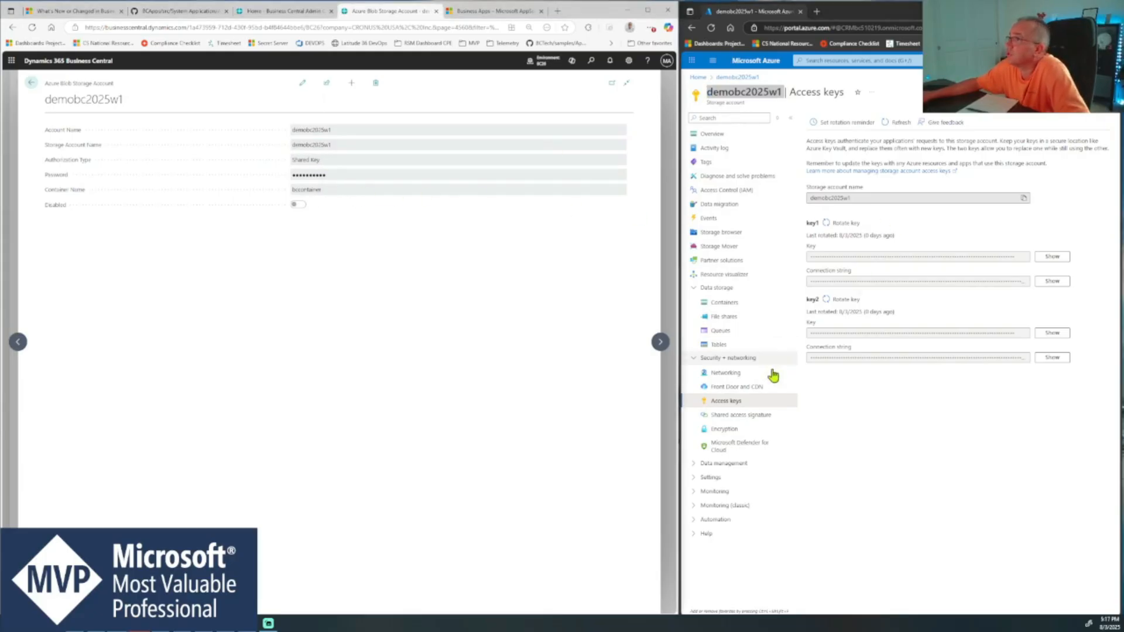
- Reveal and hide the key1 access key in Azure, and check the file account's Container Name against the storage account's containers
click(1052, 256)
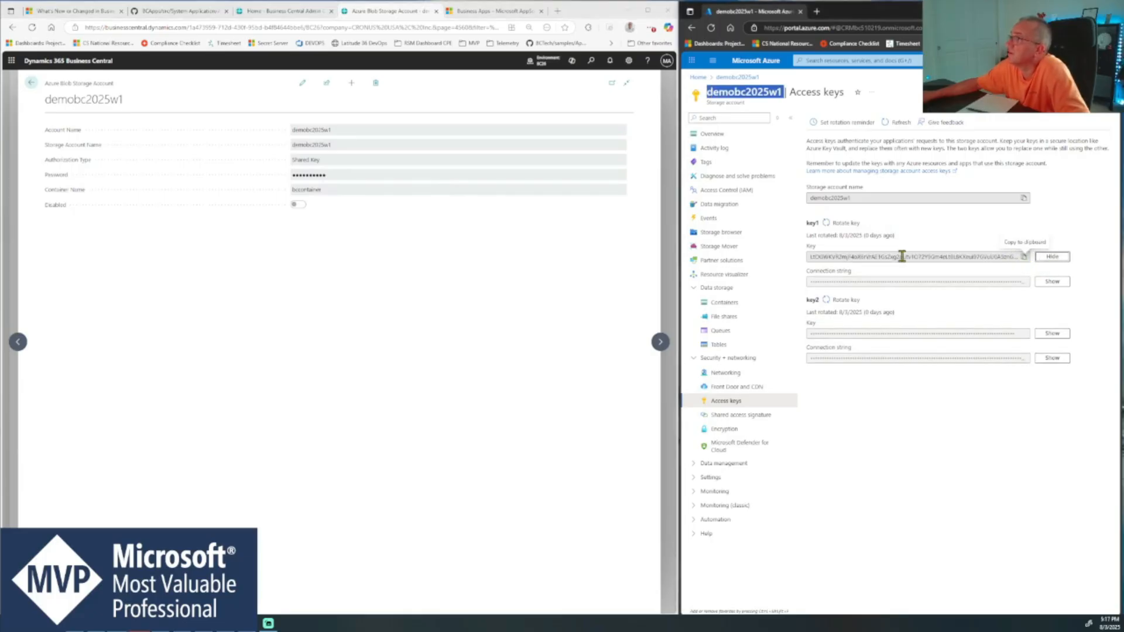
click(1051, 257)
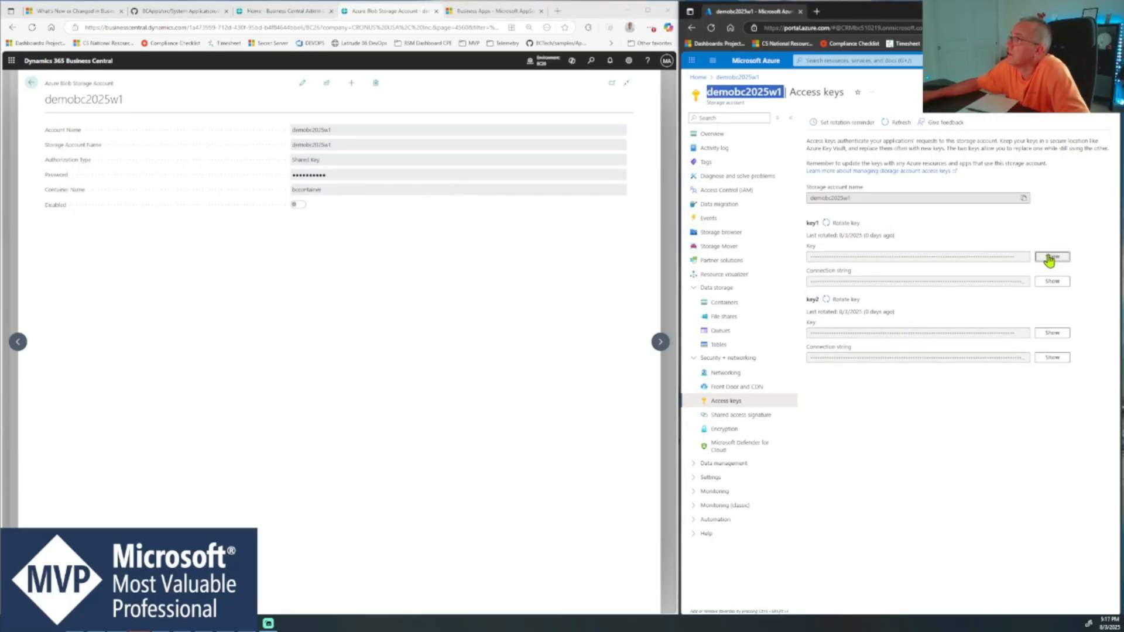
click(342, 198)
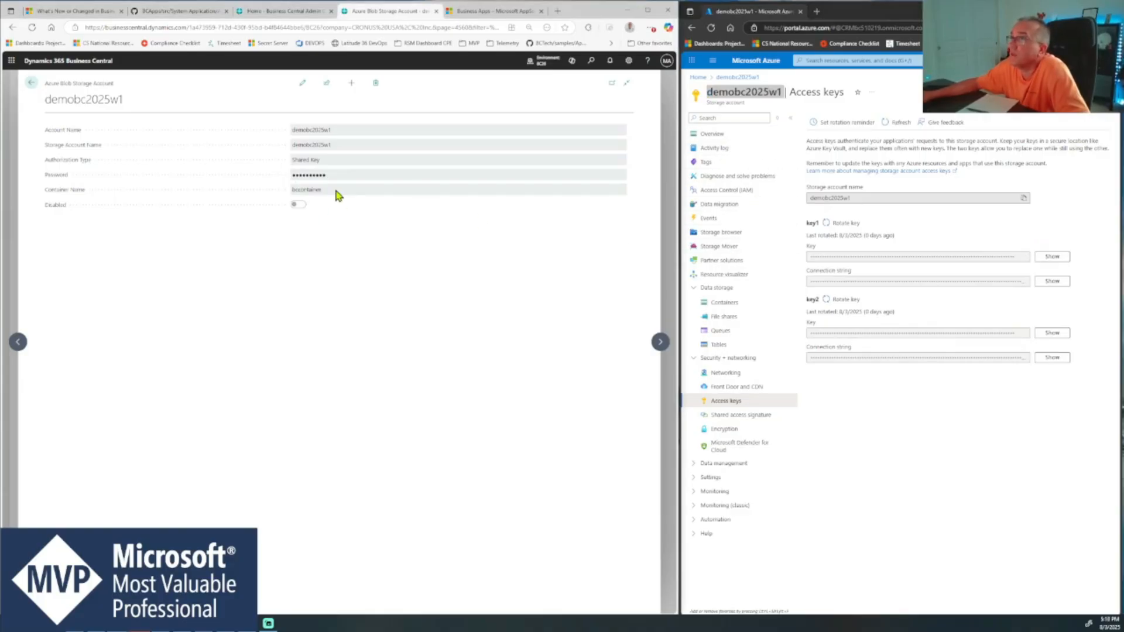
click(724, 304)
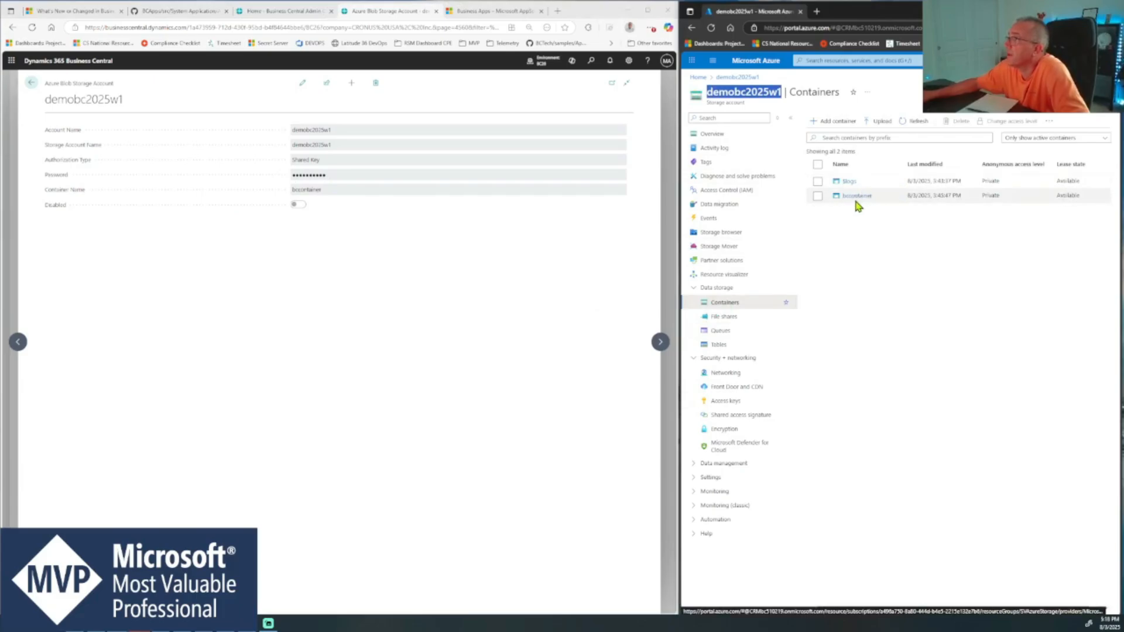
click(436, 249)
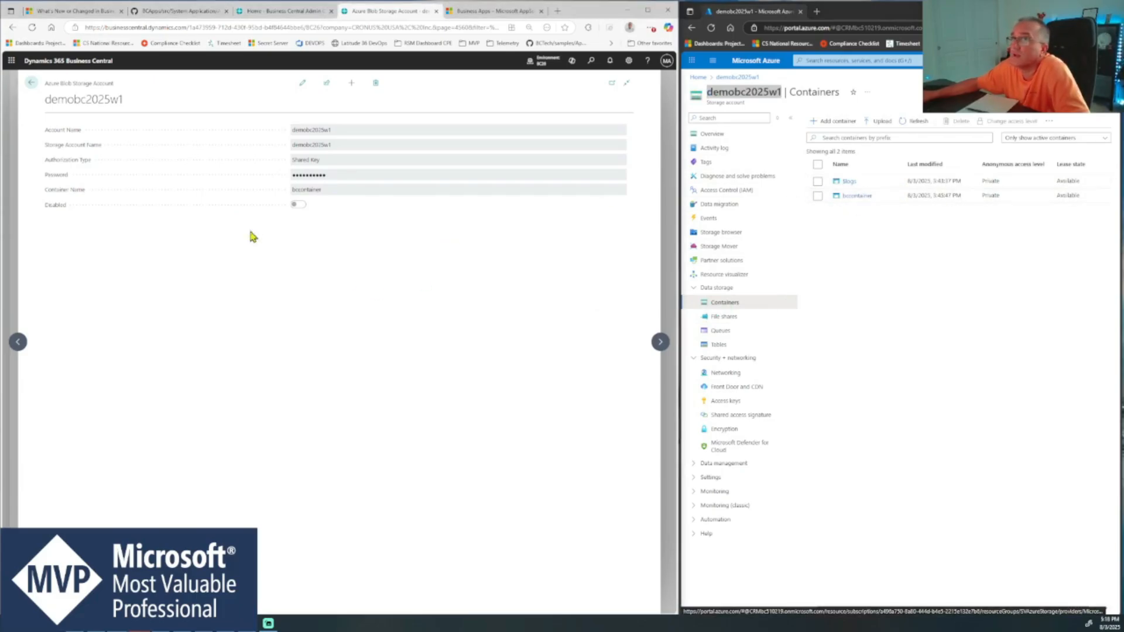
- Open the filesharedemo file account and highlight its Account Name, Storage Account Name and Password values
click(26, 84)
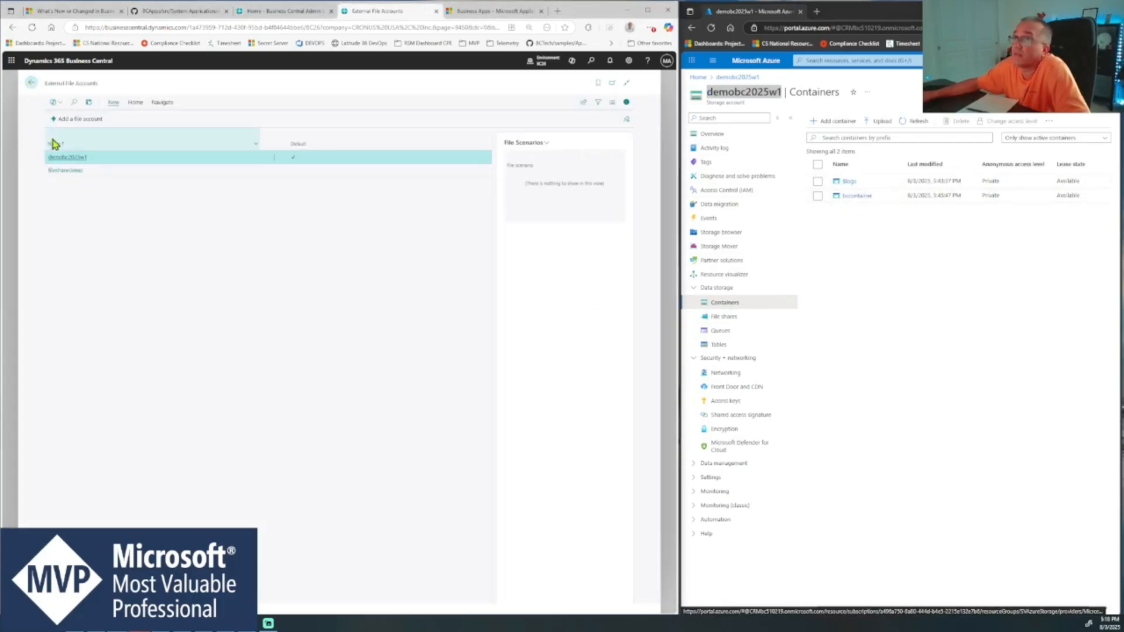
click(68, 171)
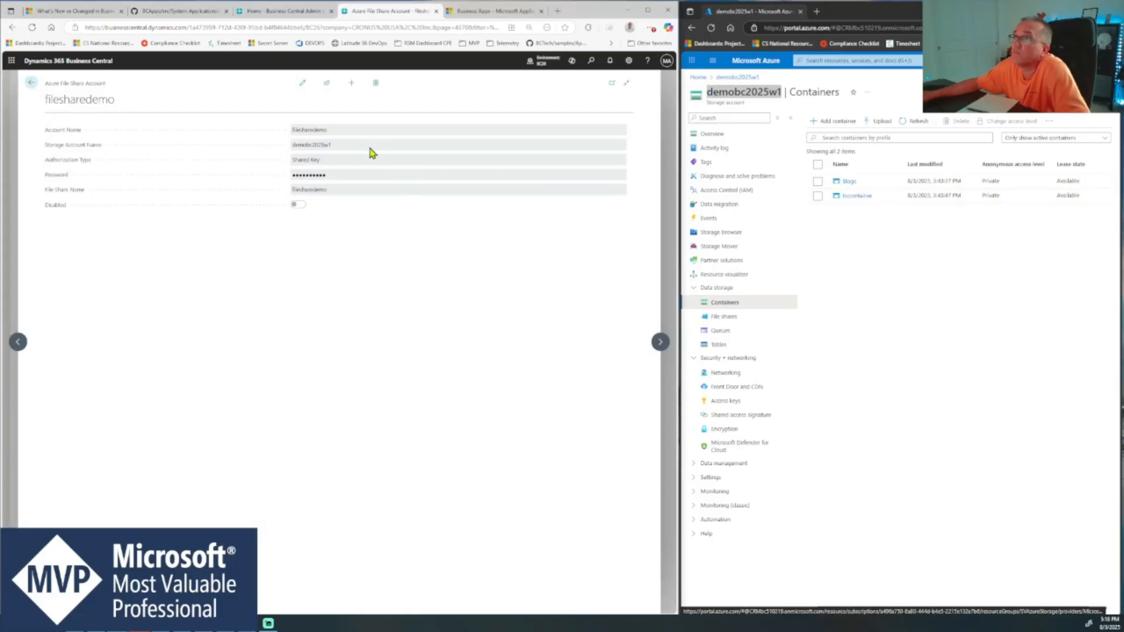
drag(332, 133, 291, 131)
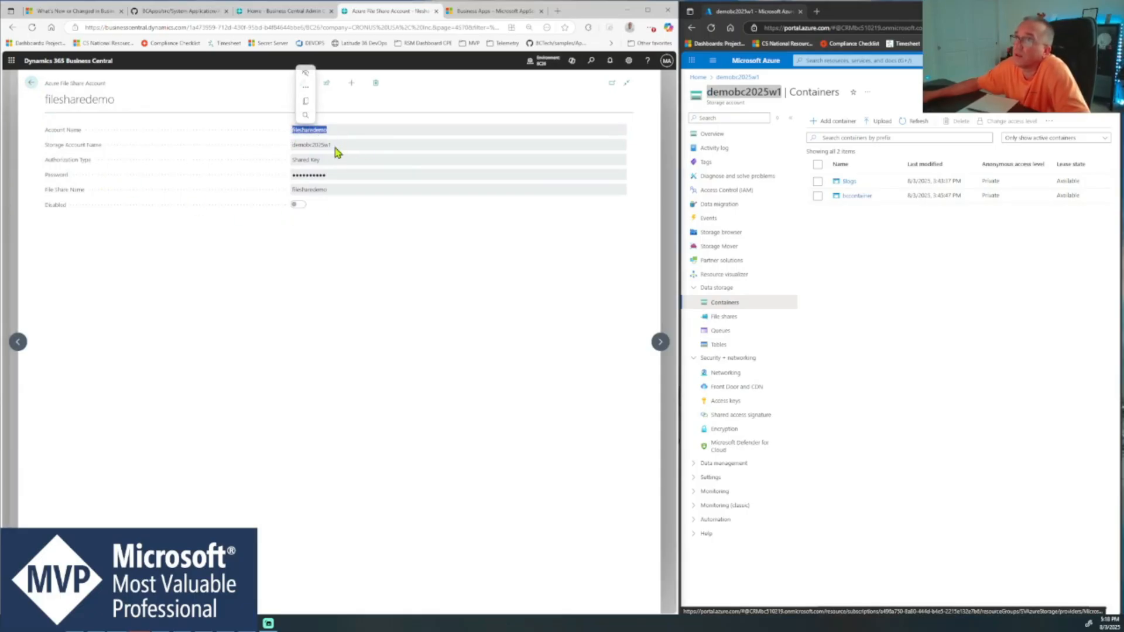
drag(338, 145, 288, 150)
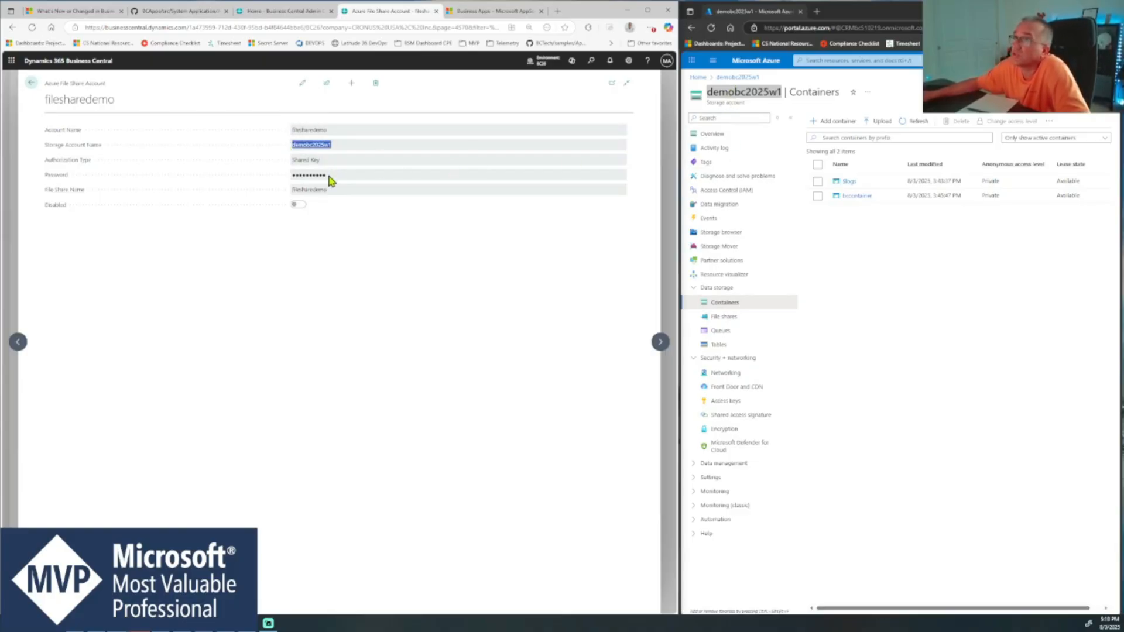
drag(329, 176, 293, 177)
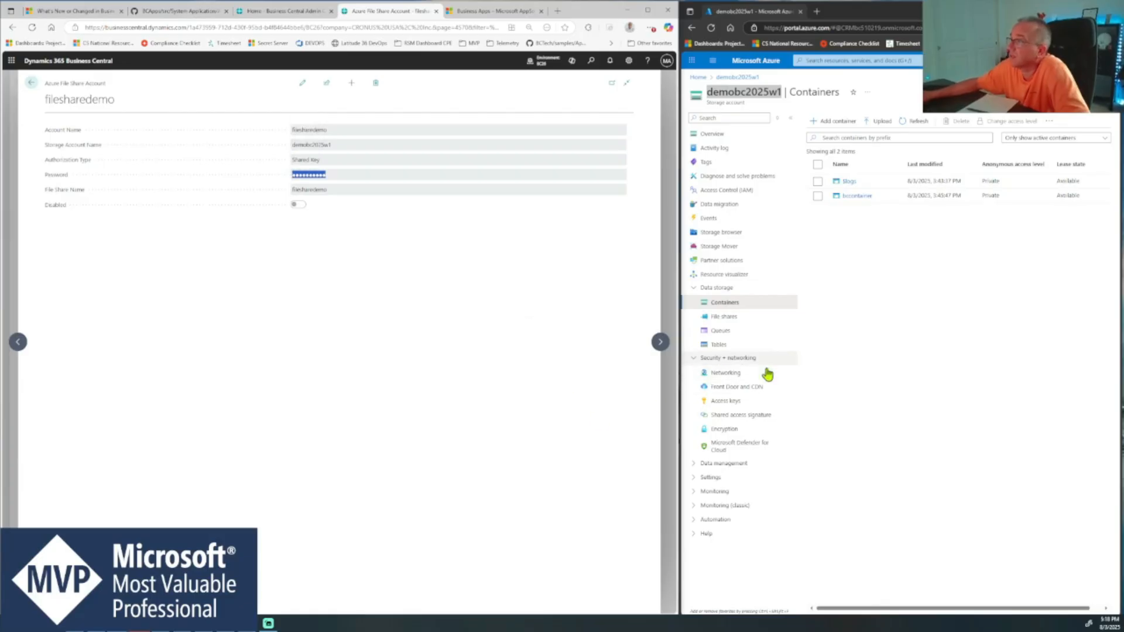
- Check the filesharedemo account's Password source and File Share Name against the access keys and file shares in the Azure portal
click(734, 403)
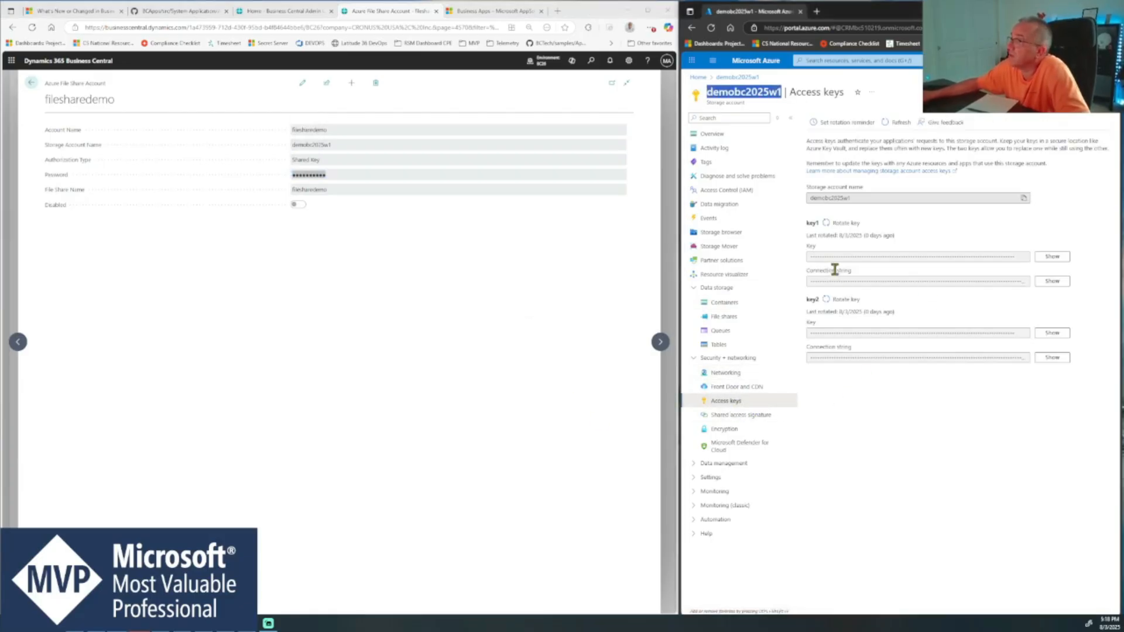
click(349, 195)
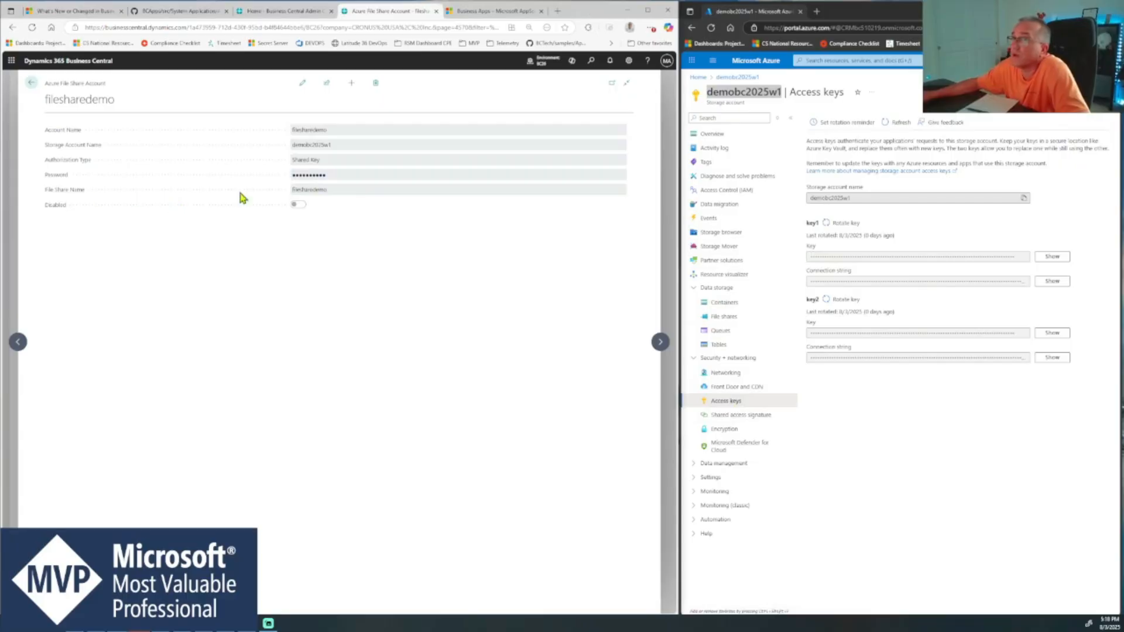
click(723, 316)
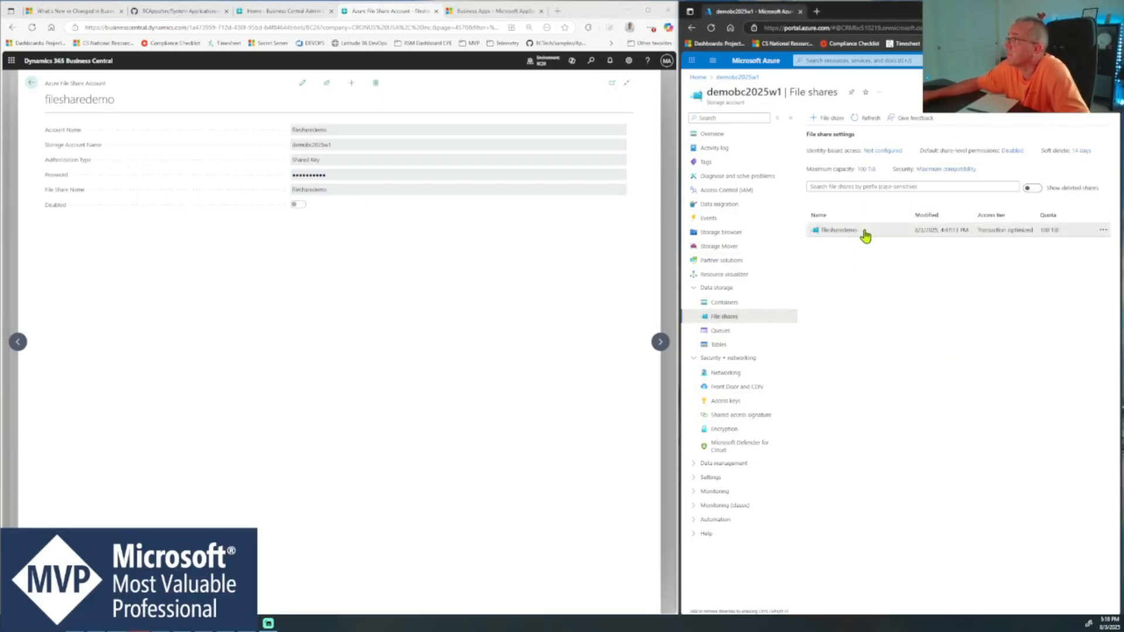
- Return to the External File Accounts list and start adding a new file account of type Blob Storage
drag(820, 230, 857, 231)
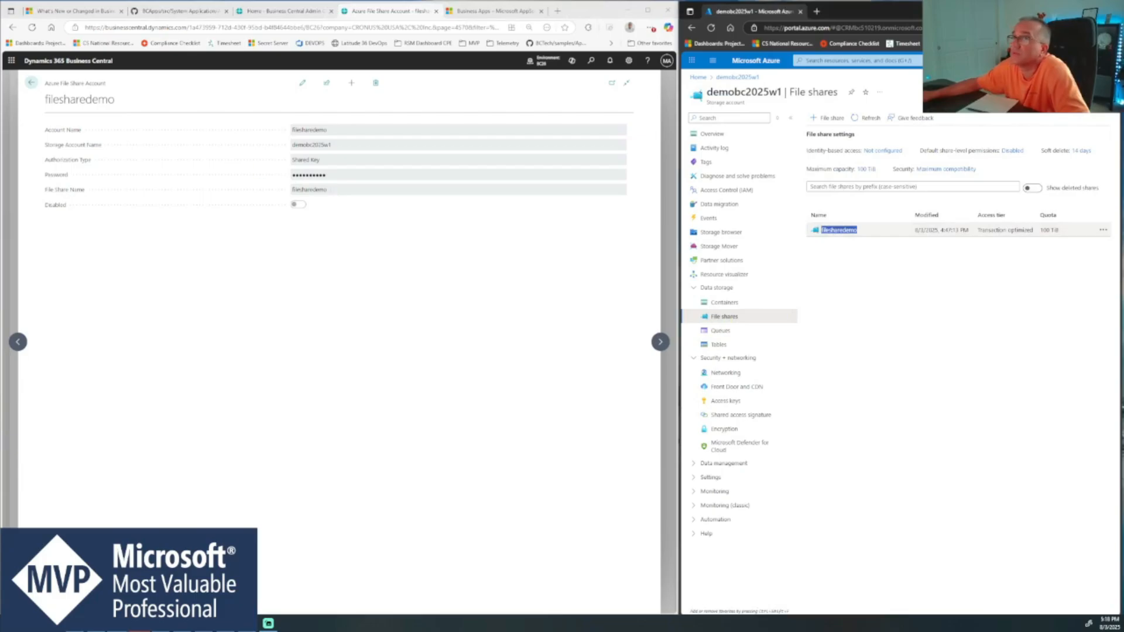
click(32, 83)
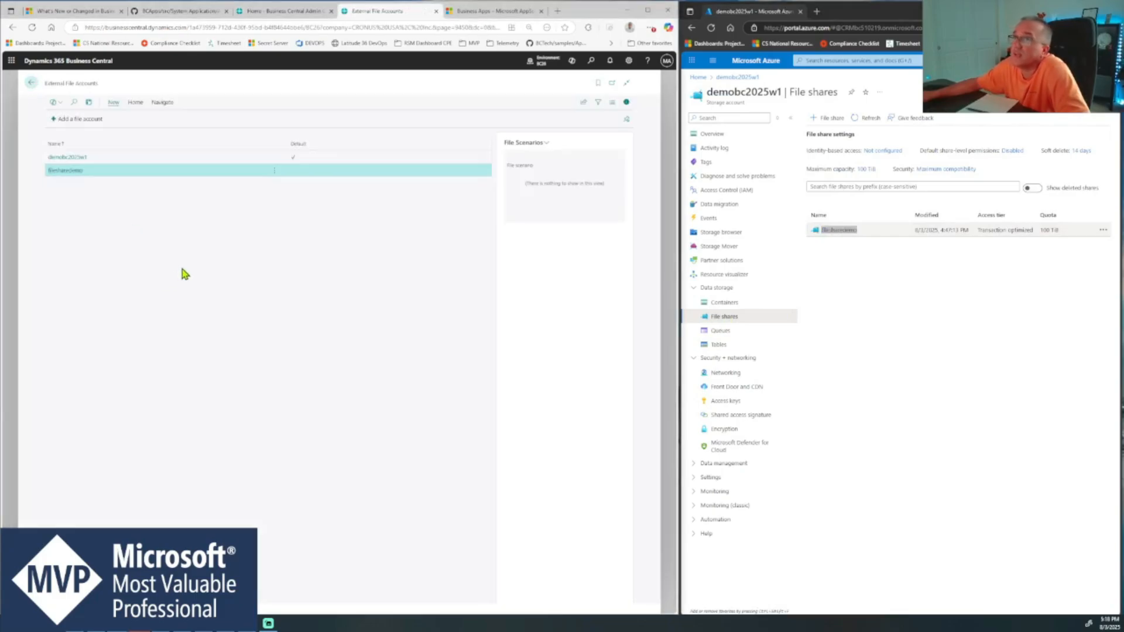
click(76, 120)
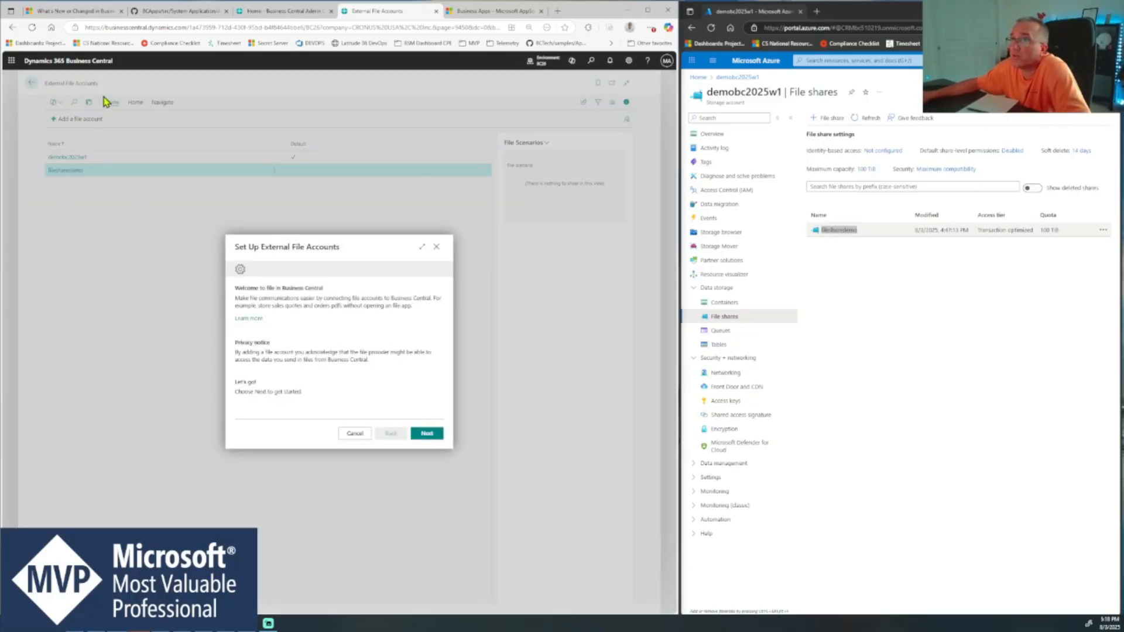
click(427, 434)
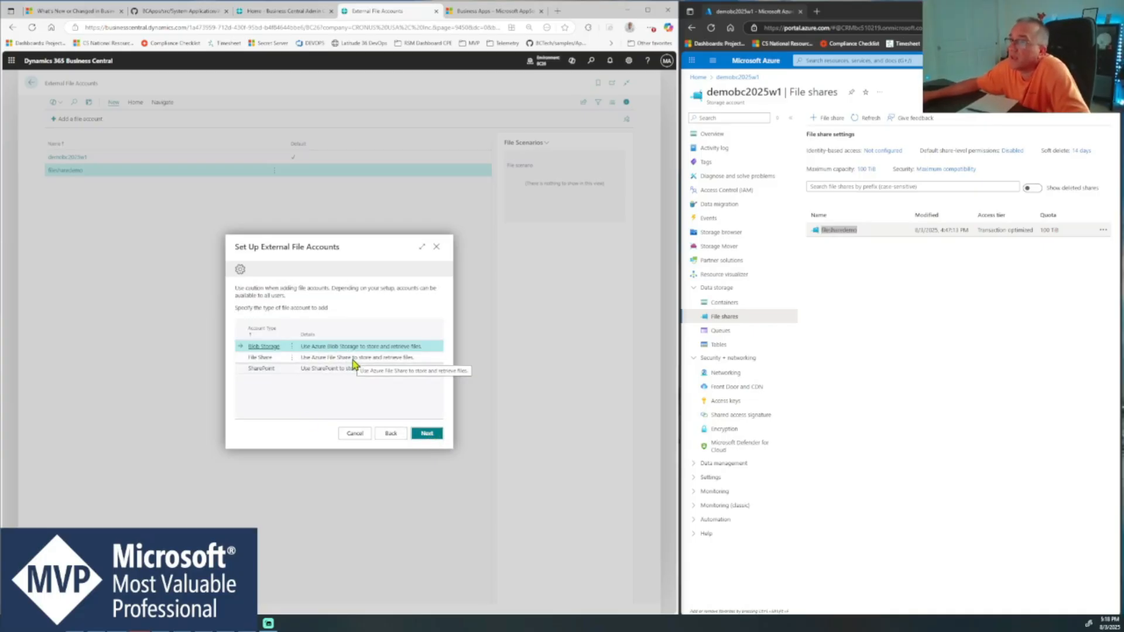
click(425, 436)
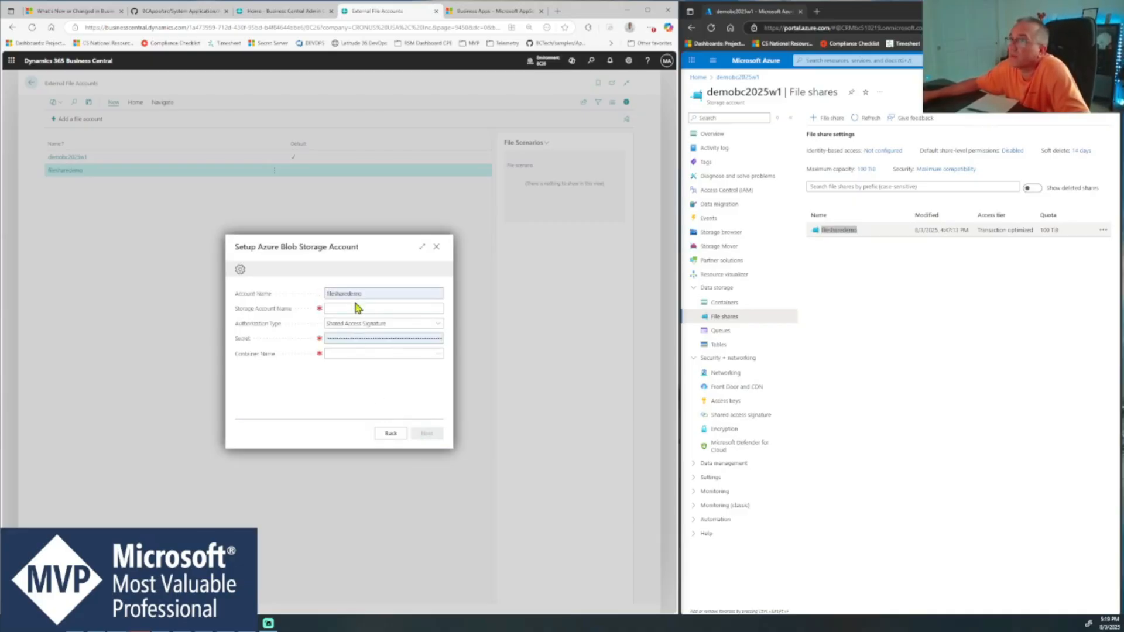
- Set the new blob storage account's Account Name to BlobStarageYoutube
double_click(382, 293)
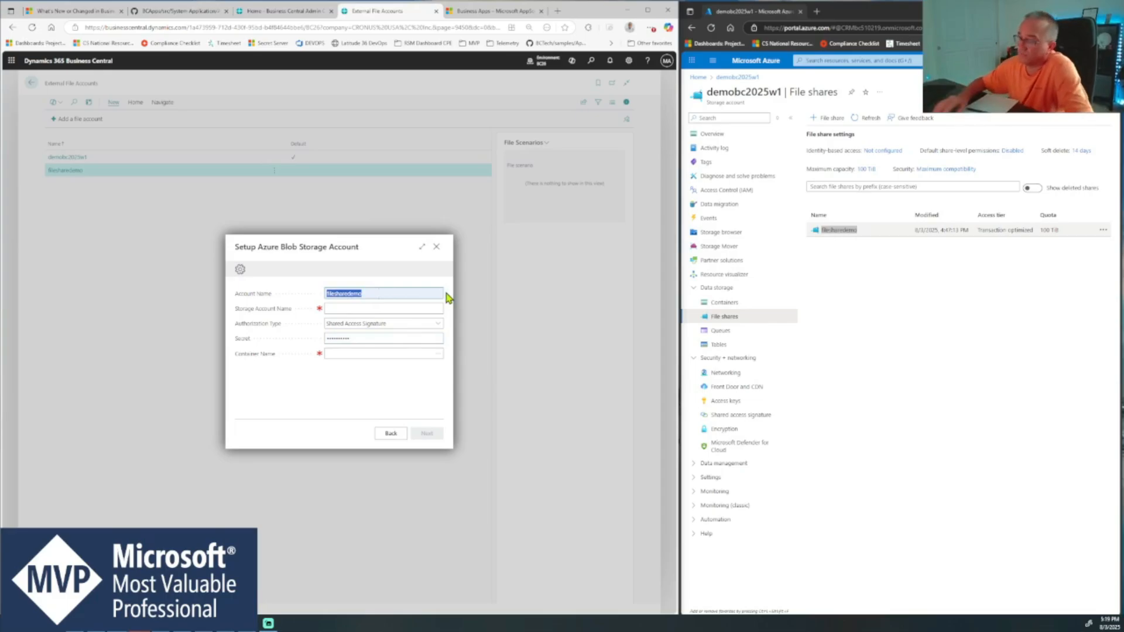
text(B)
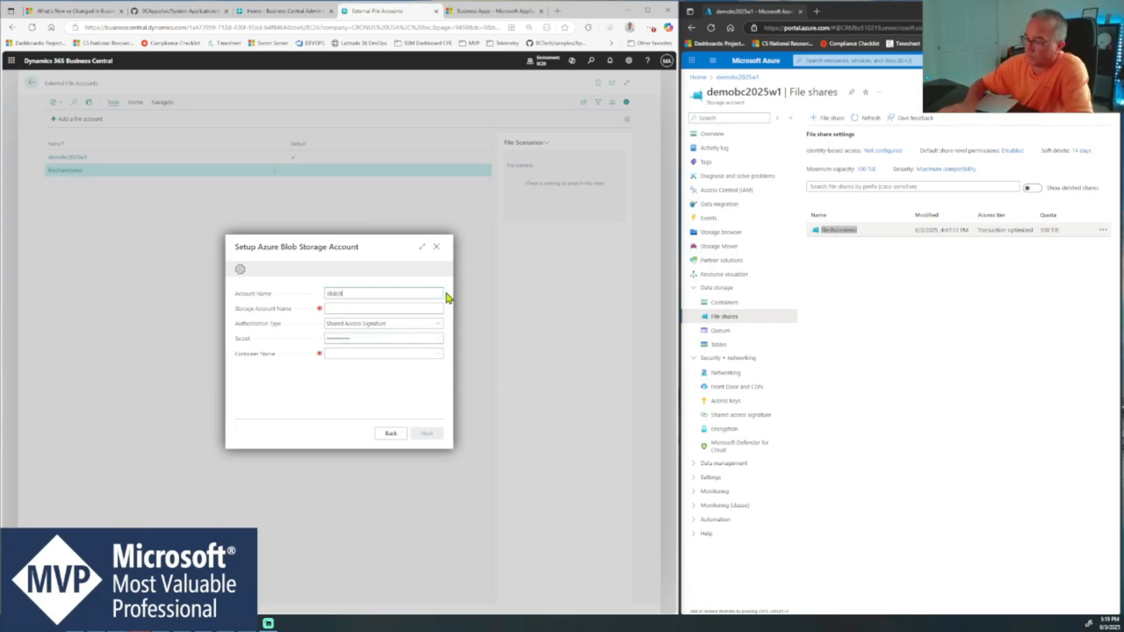
text(lobStorage)
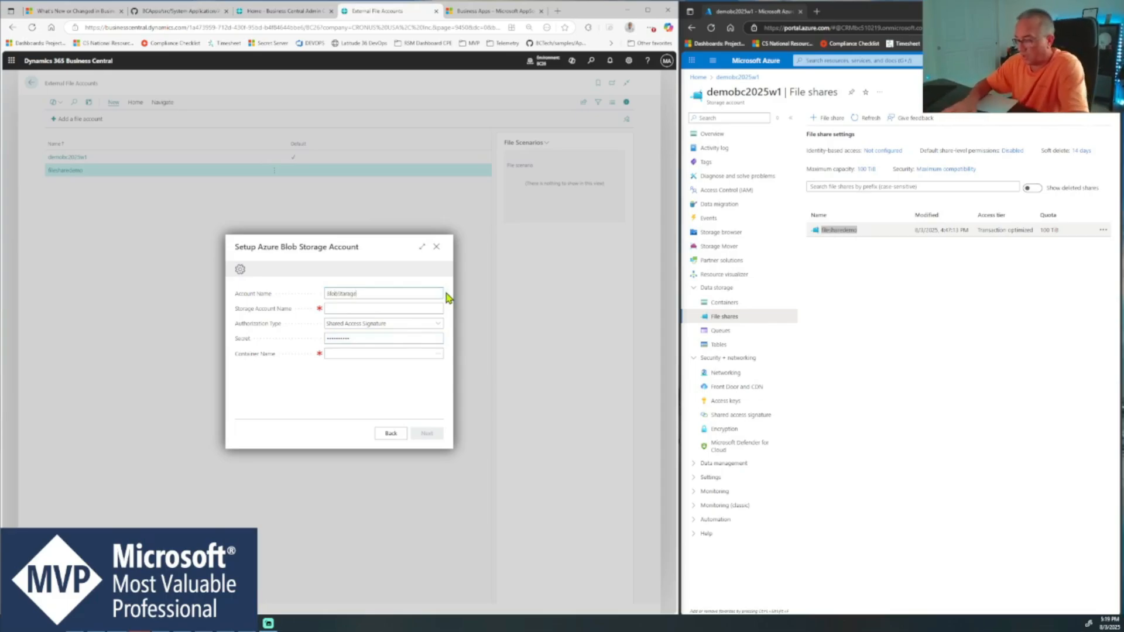
text(Youtube)
key(Tab)
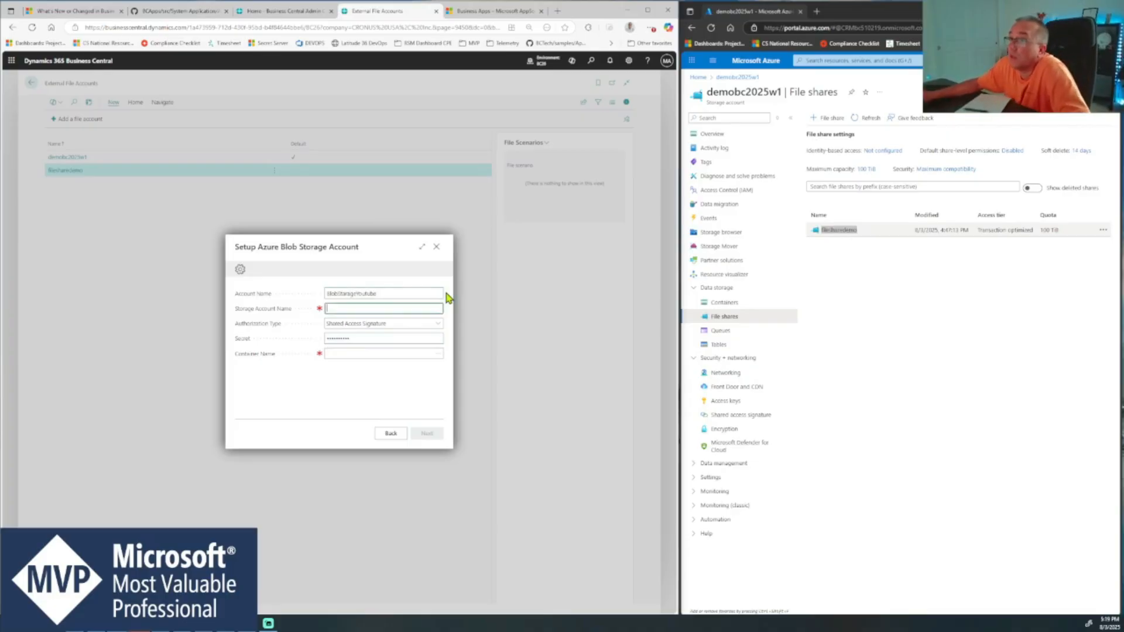
- Fill in the Storage Account Name demobc2025w1 from the Azure portal and set the Authorization Type to Shared Key
drag(707, 92, 781, 91)
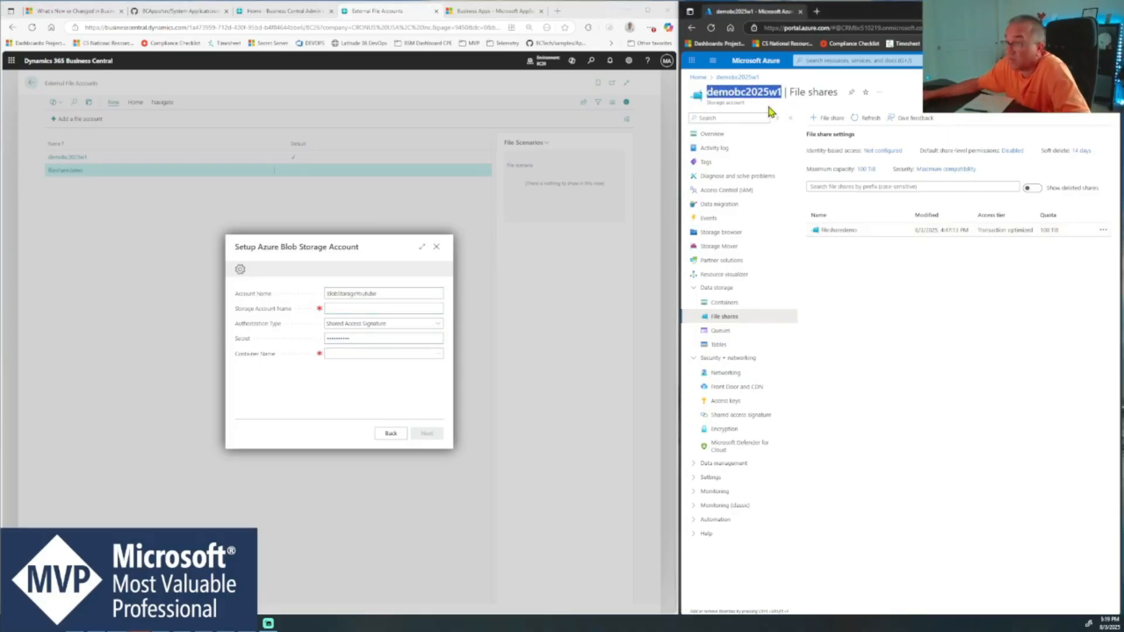
click(363, 305)
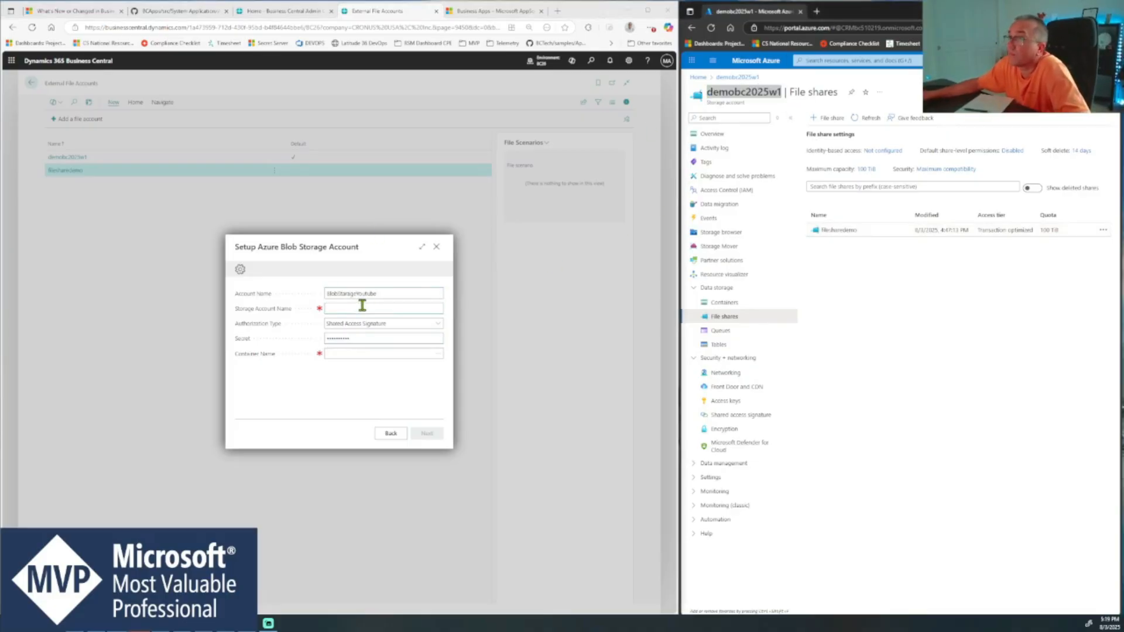
click(393, 323)
click(373, 350)
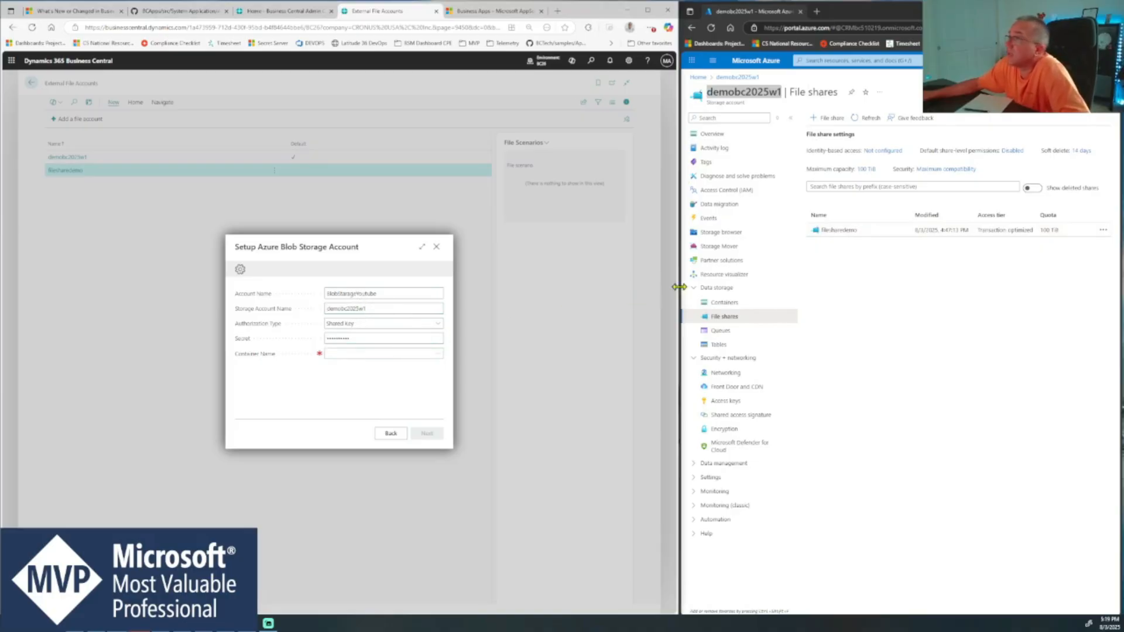
- Copy the key1 access key from the Azure storage account and paste it as the blob storage account's Secret
click(737, 401)
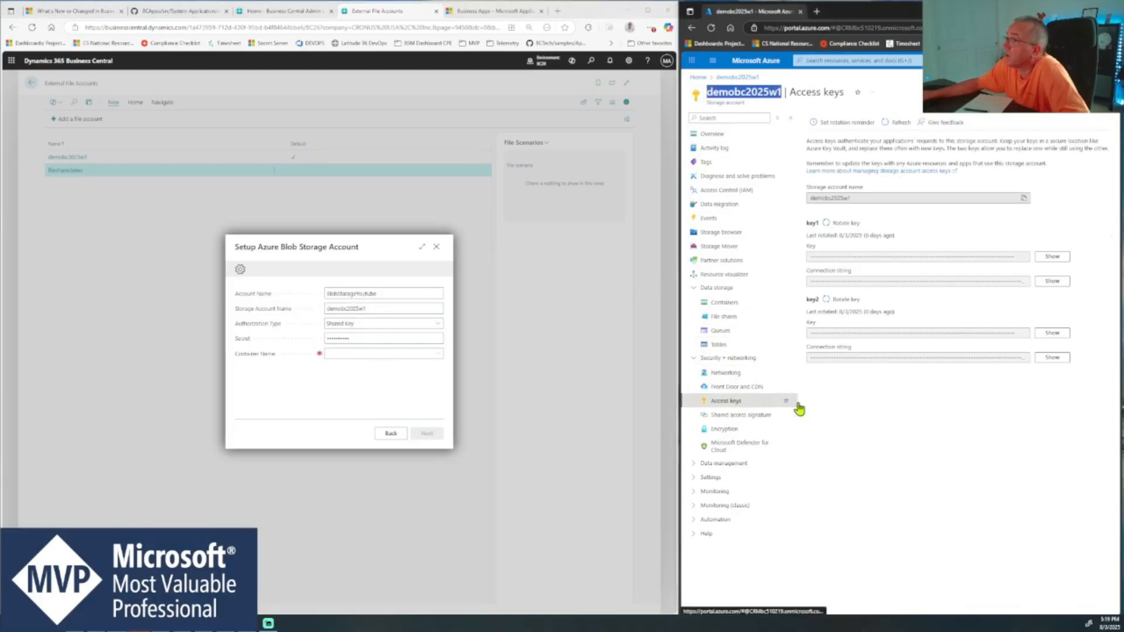
click(1051, 256)
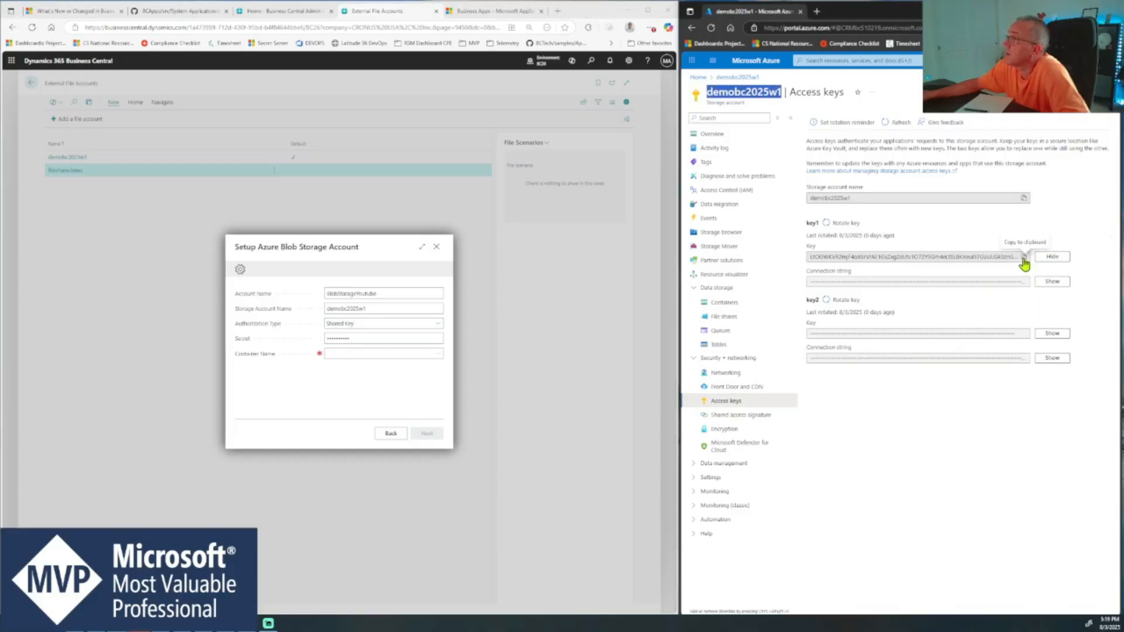
click(1052, 257)
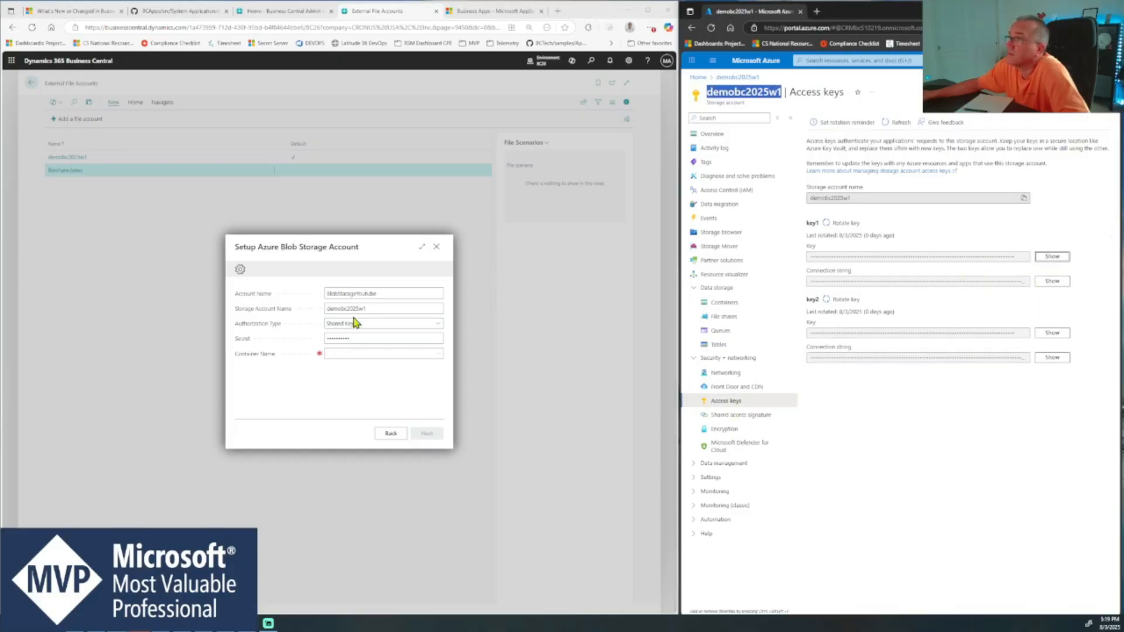
click(376, 338)
key(ctrl+v)
- Set the Container Name to bccontainer, copied from the Azure containers list, and check it in the Container Lookup
click(363, 354)
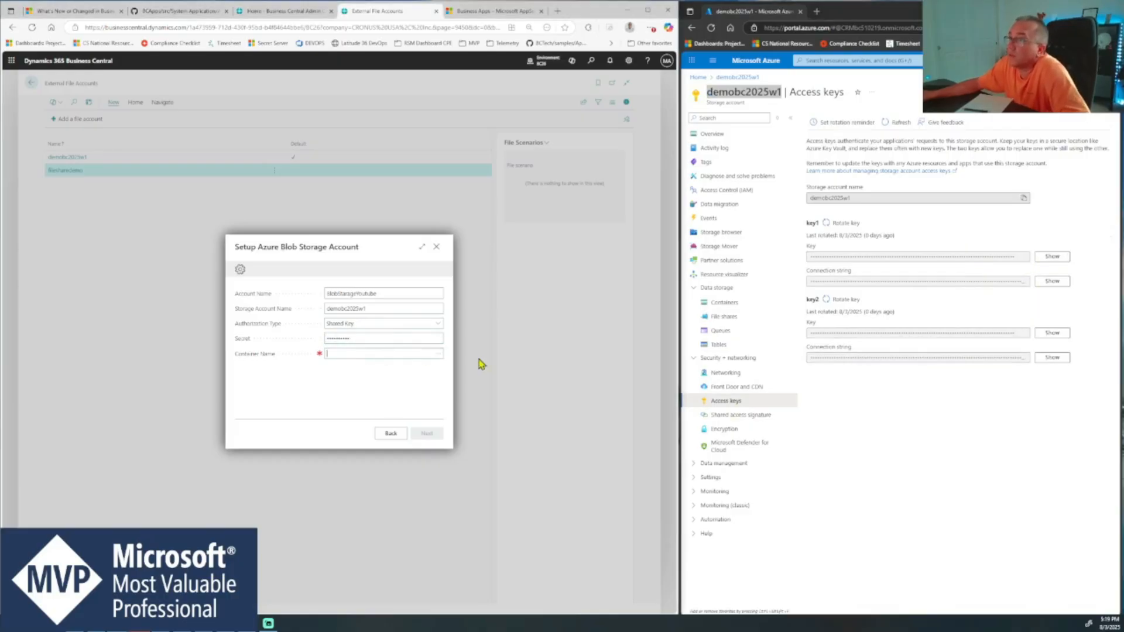
click(719, 306)
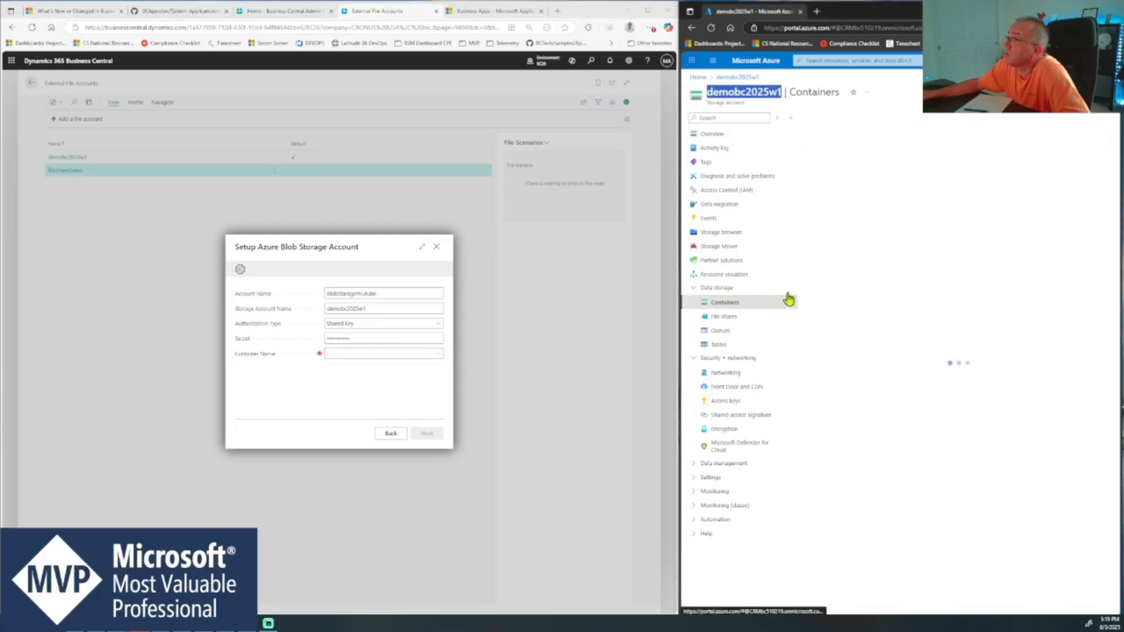
drag(881, 199, 847, 203)
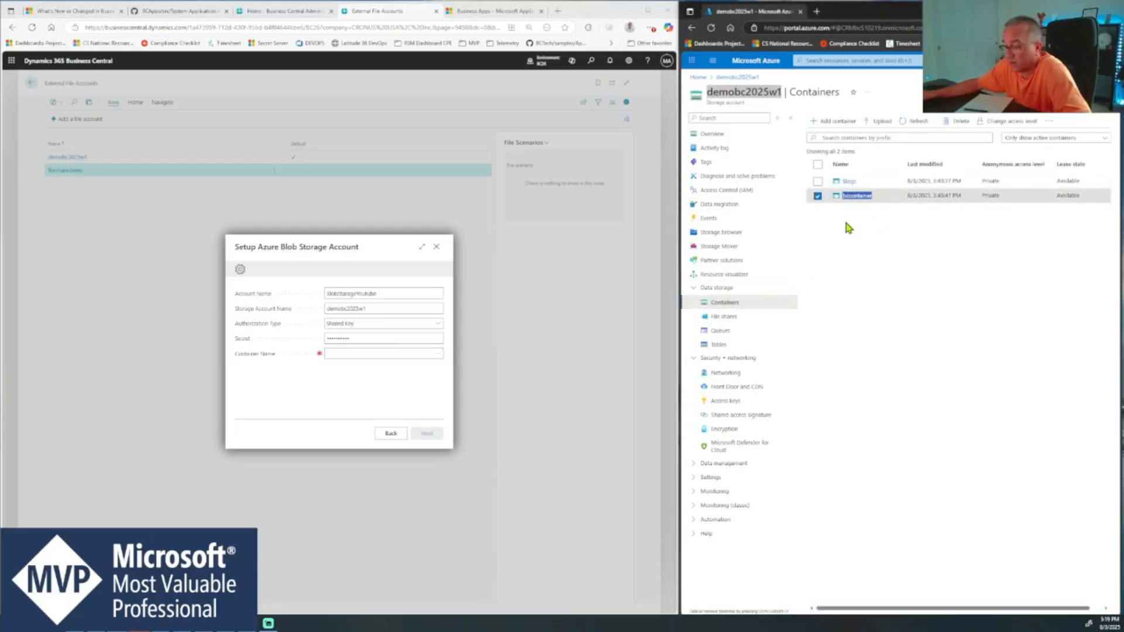
click(391, 351)
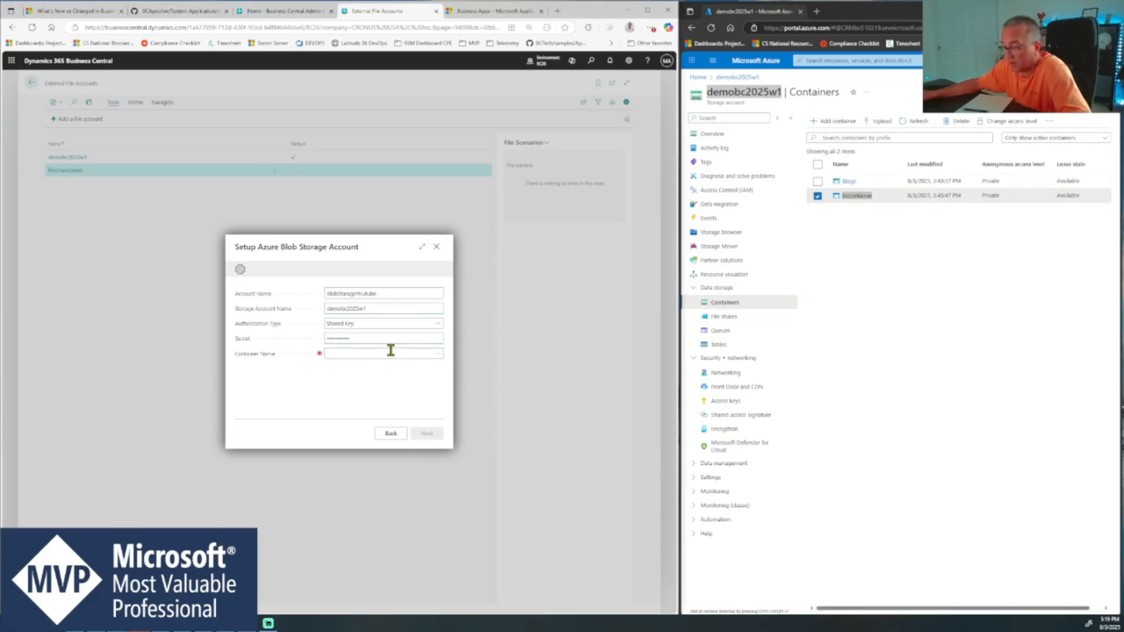
key(ctrl+v)
click(439, 357)
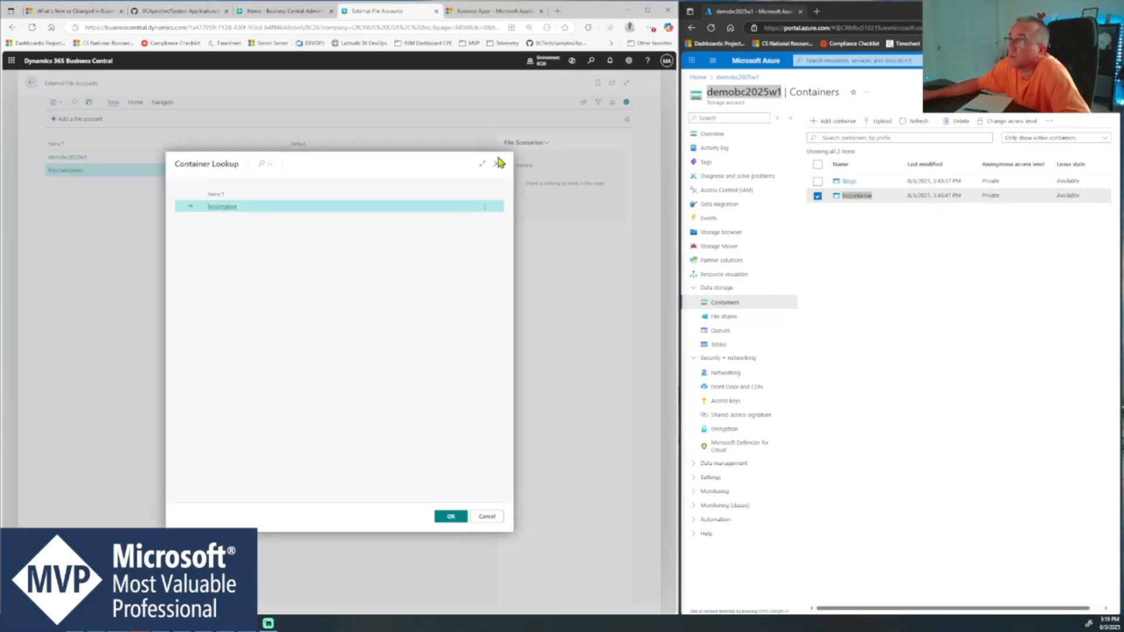
click(498, 166)
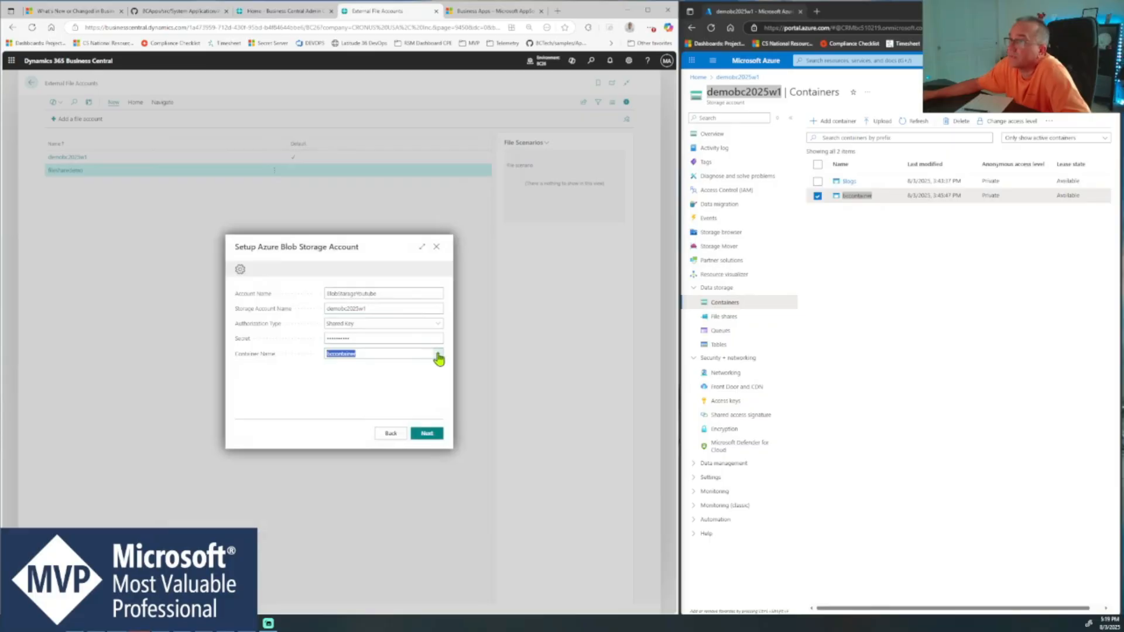
- Complete the file account setup, save the credentials in the browser, and leave the account not set as default
click(428, 435)
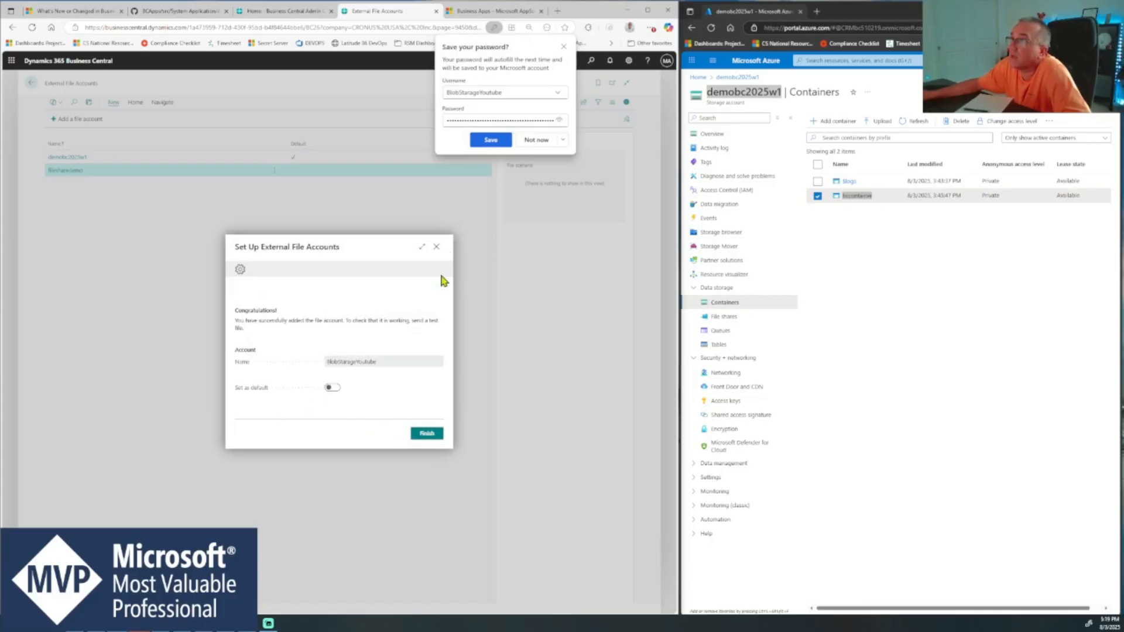
click(491, 142)
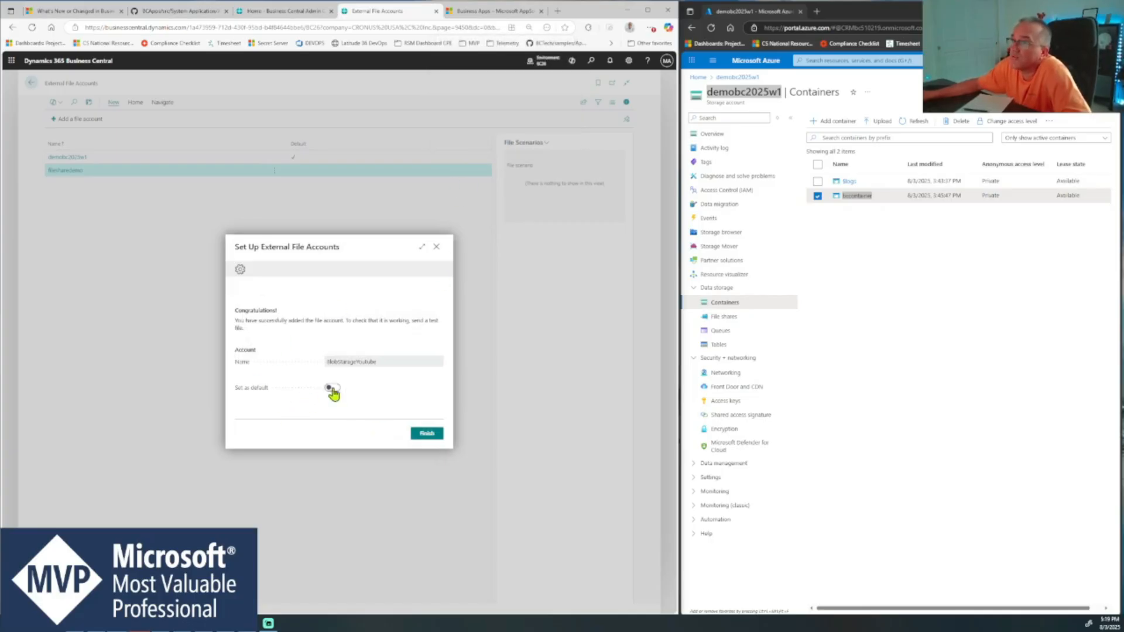
click(426, 434)
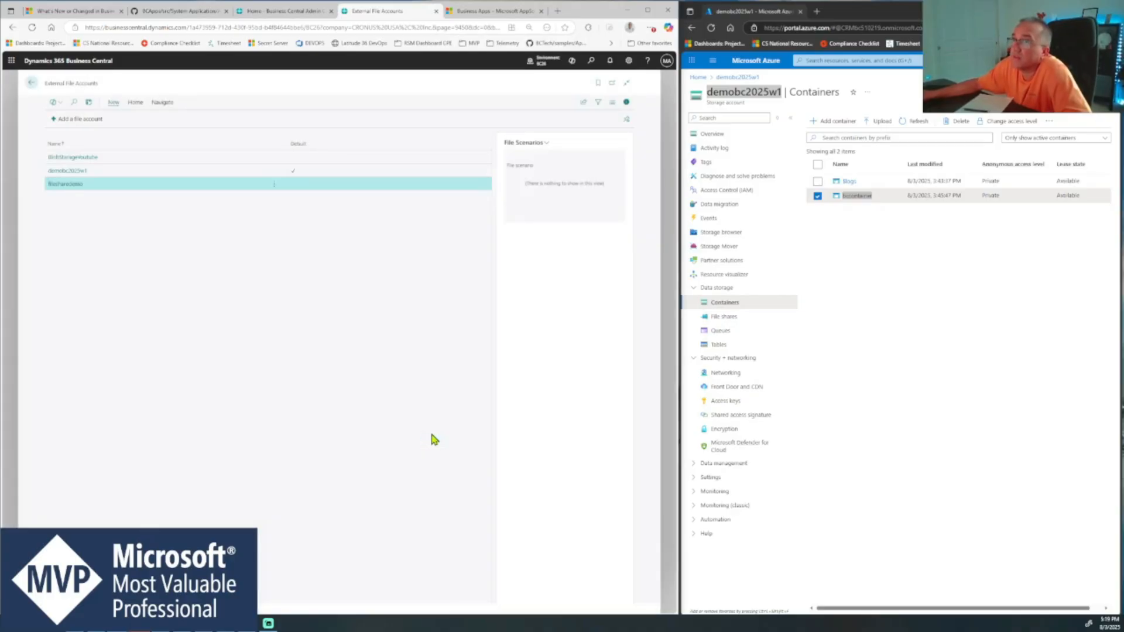
- View the contents of the BlobStarageYoutube account in the Storage Browser, then return to the accounts list
click(170, 157)
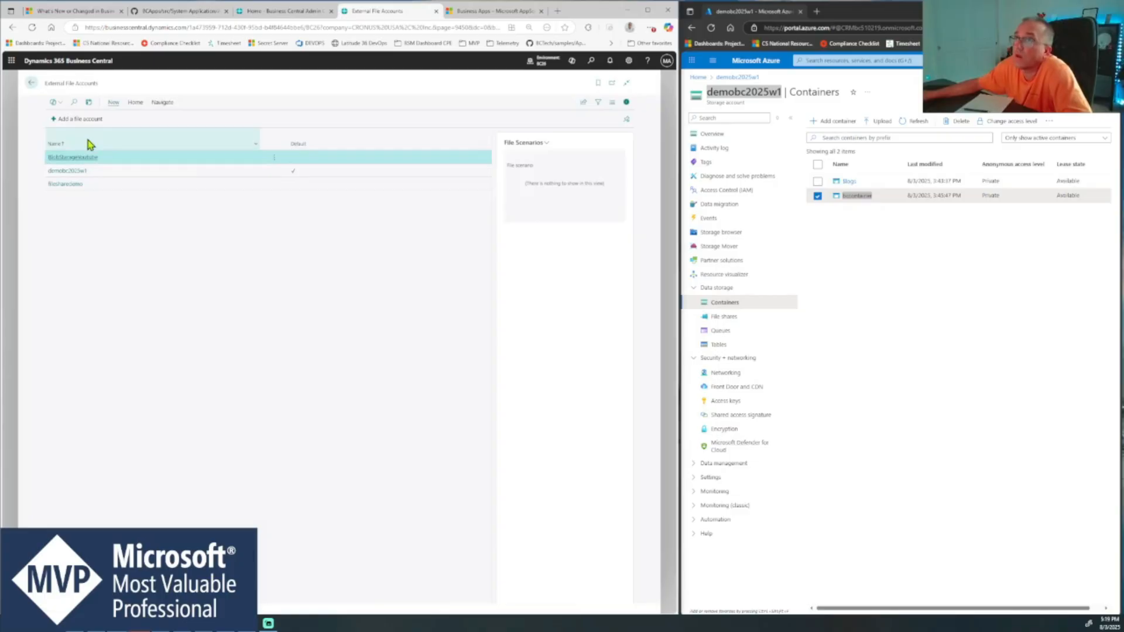
click(134, 103)
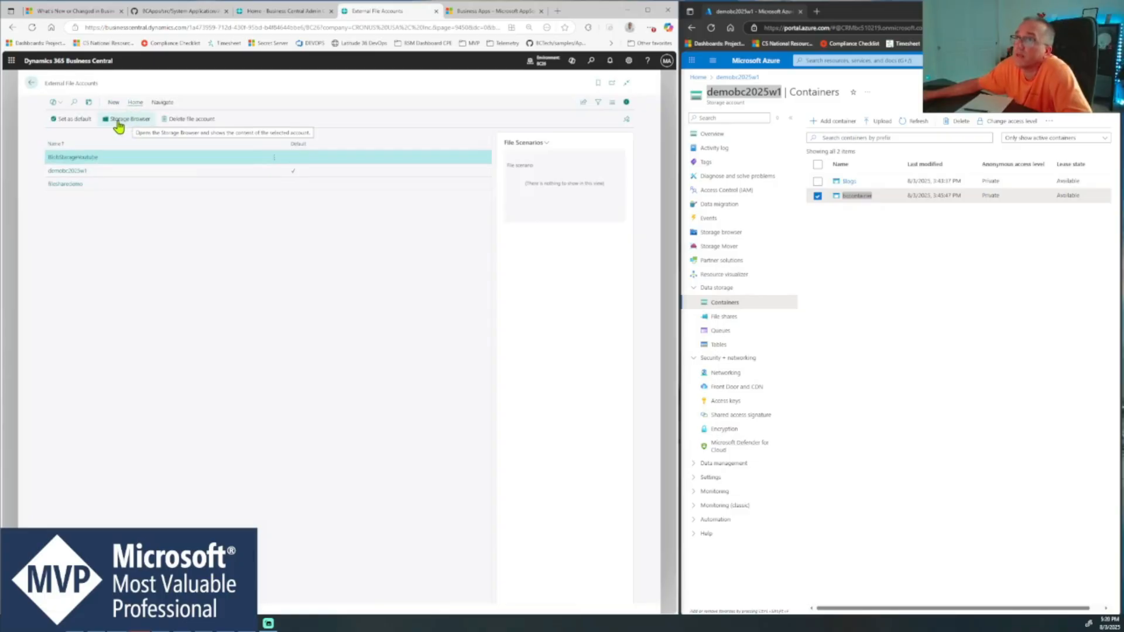
click(125, 123)
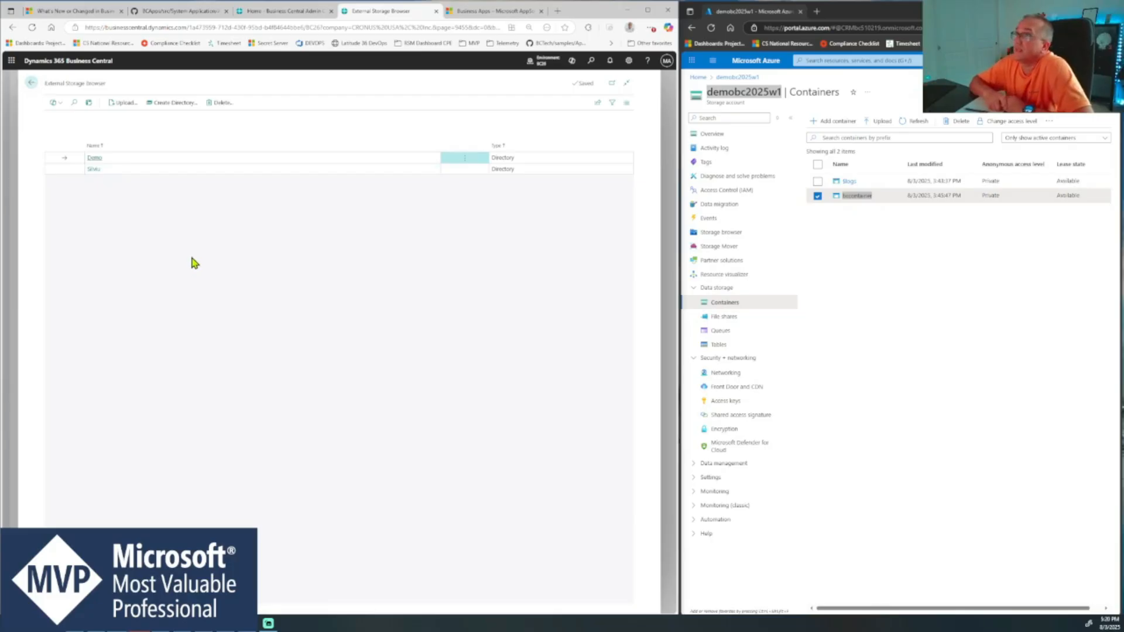
click(32, 83)
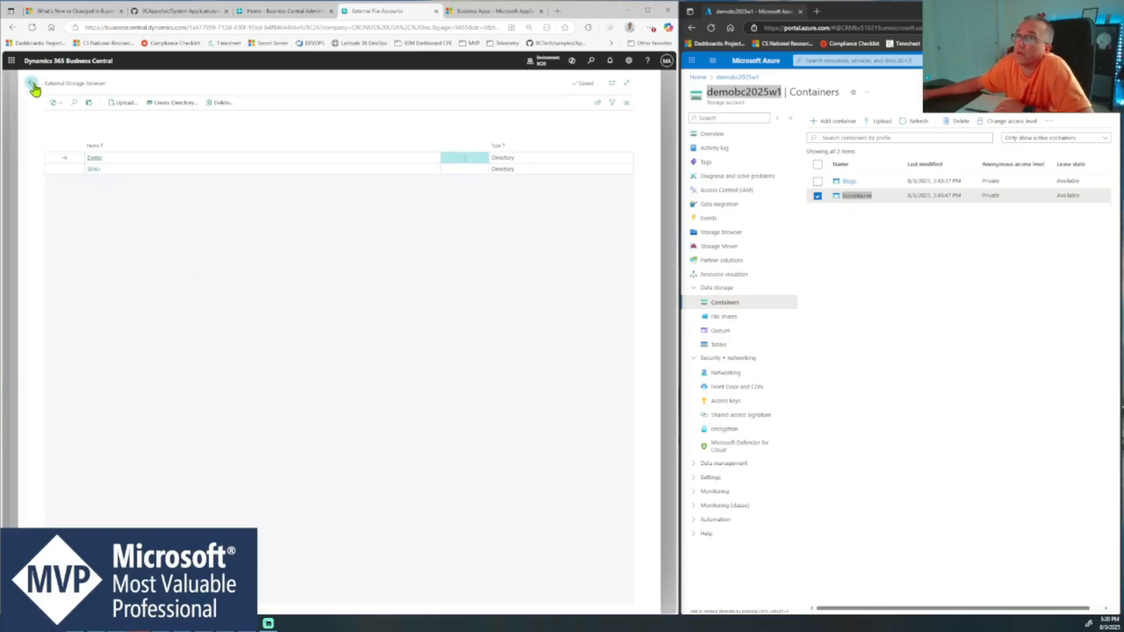
- Open the BlobStarageYoutube account card and examine both directories of bccontainer in the Azure portal, then return to the accounts list
click(79, 157)
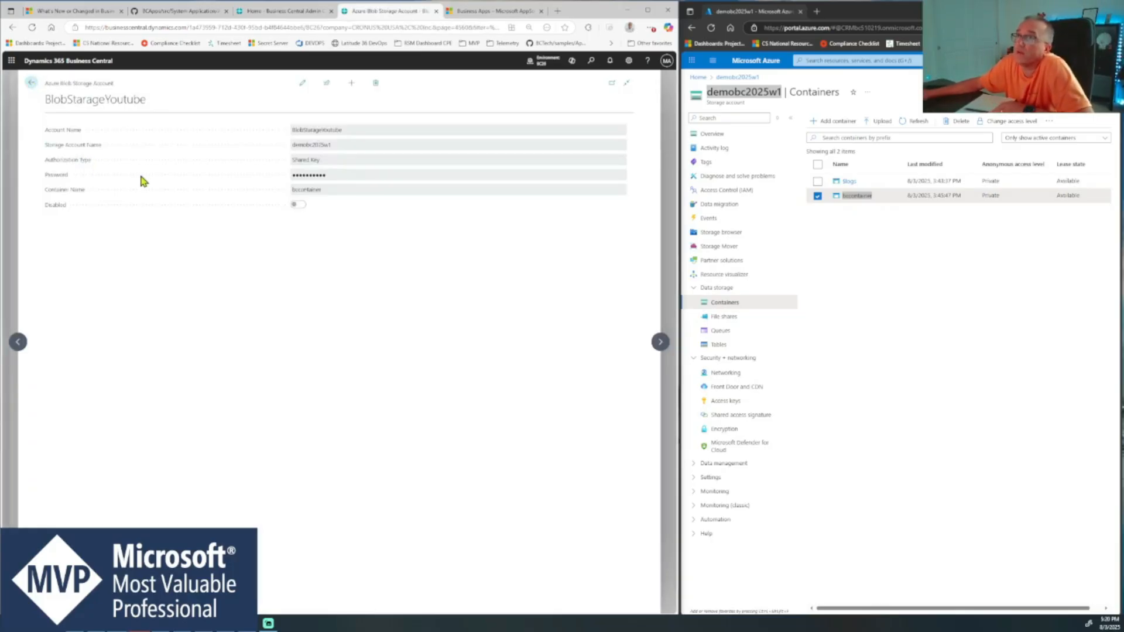
click(863, 196)
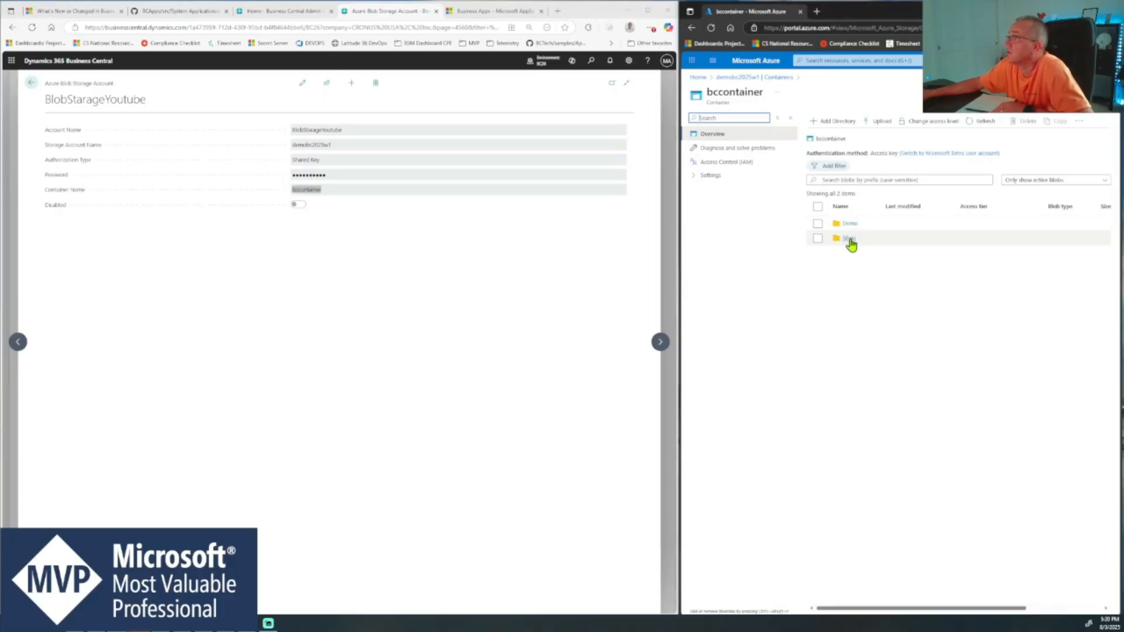
click(849, 225)
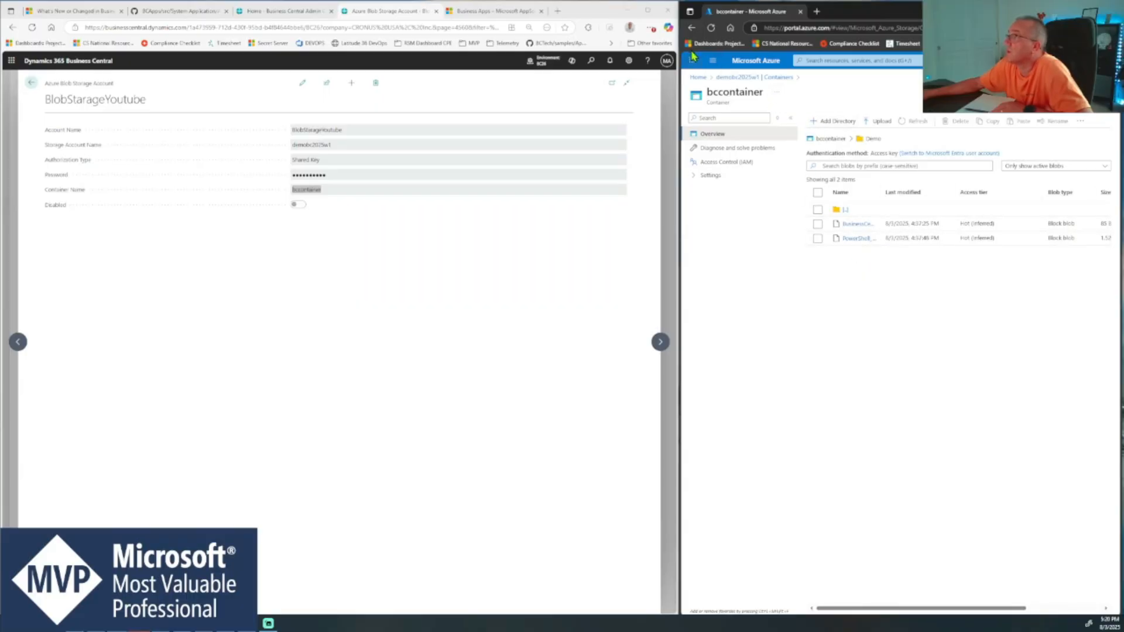
click(691, 28)
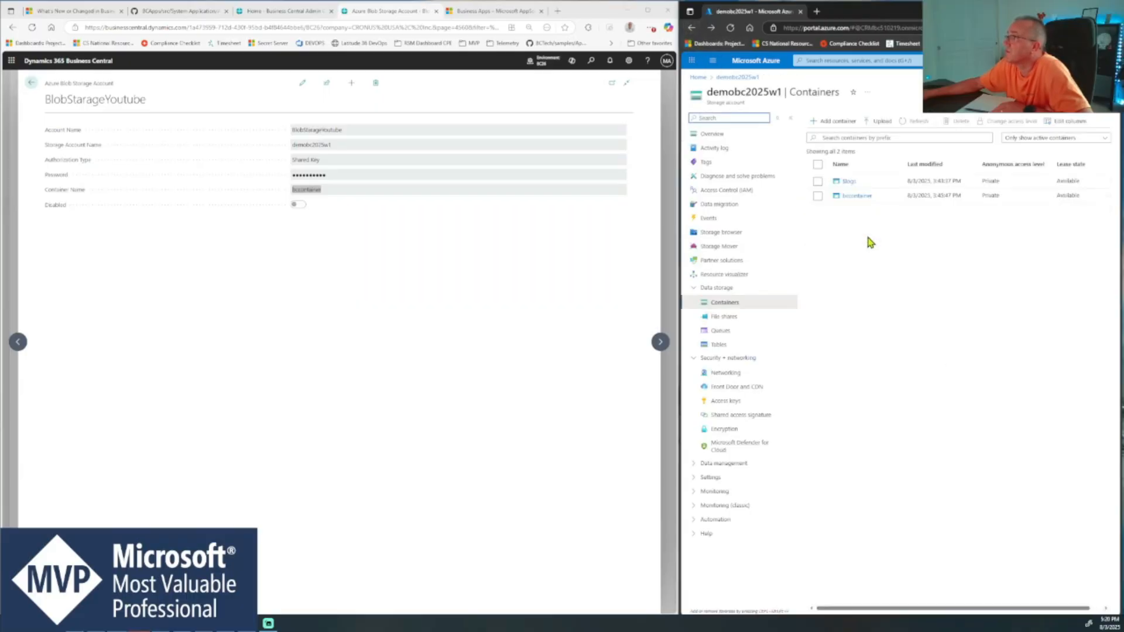
click(858, 199)
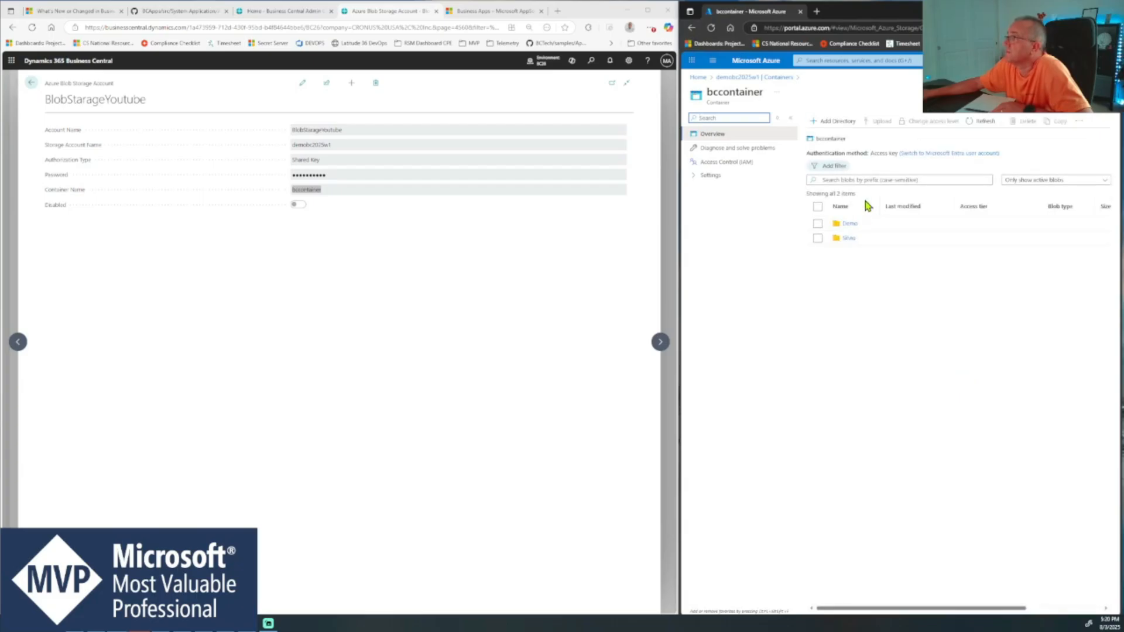
click(853, 240)
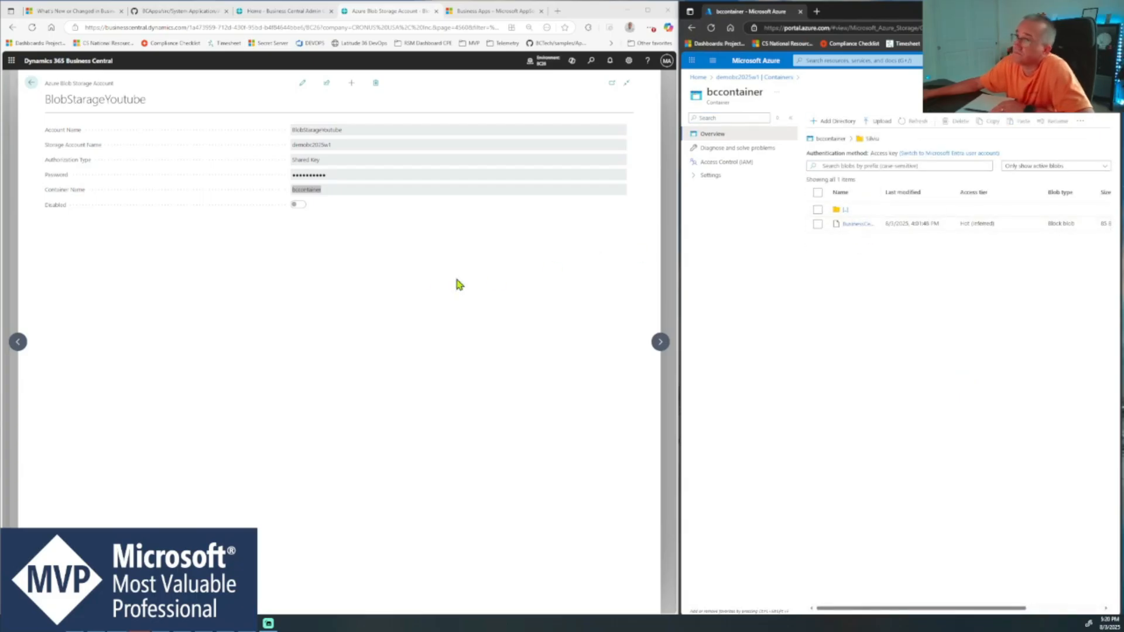
click(31, 86)
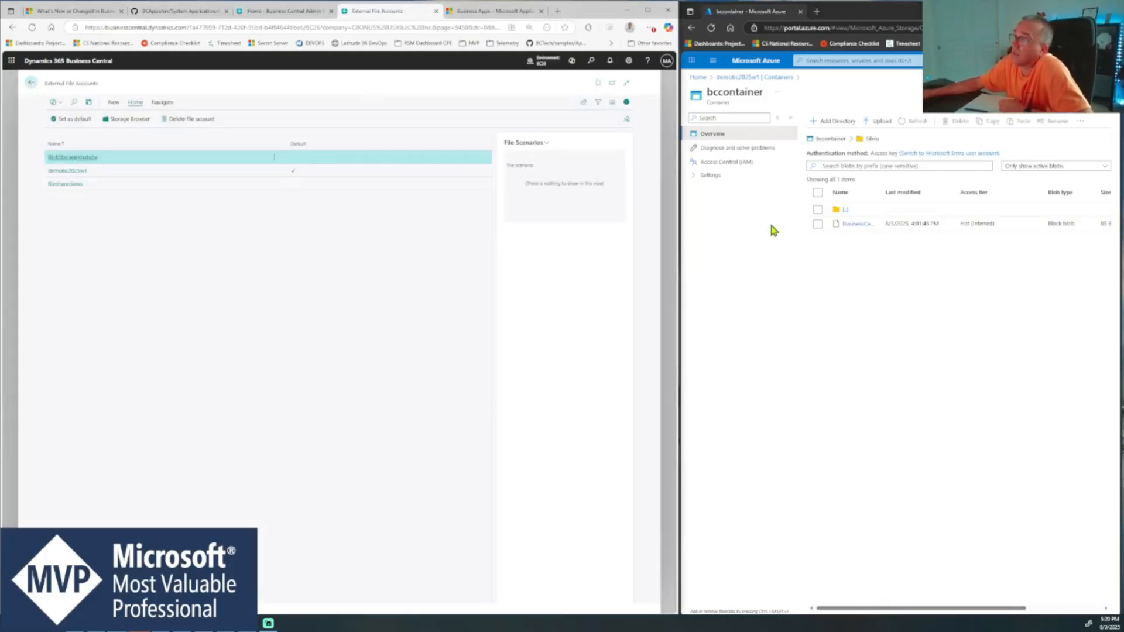
- Open the demobc2025w1 file account card and check its Container Name, then return to the accounts list
click(114, 174)
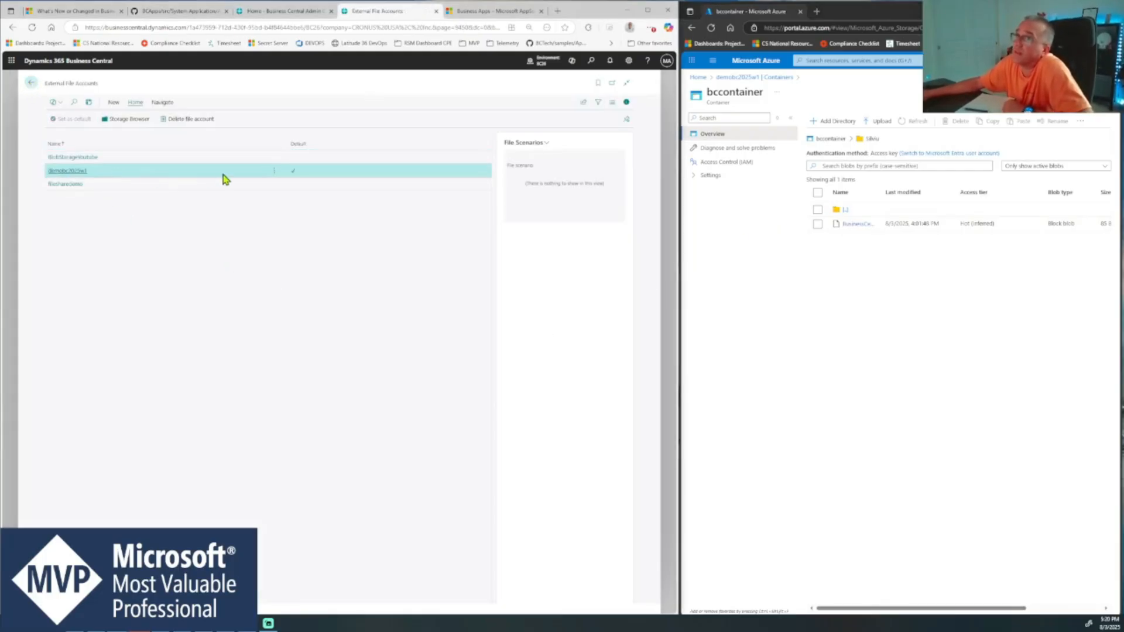
click(67, 173)
drag(342, 197, 286, 193)
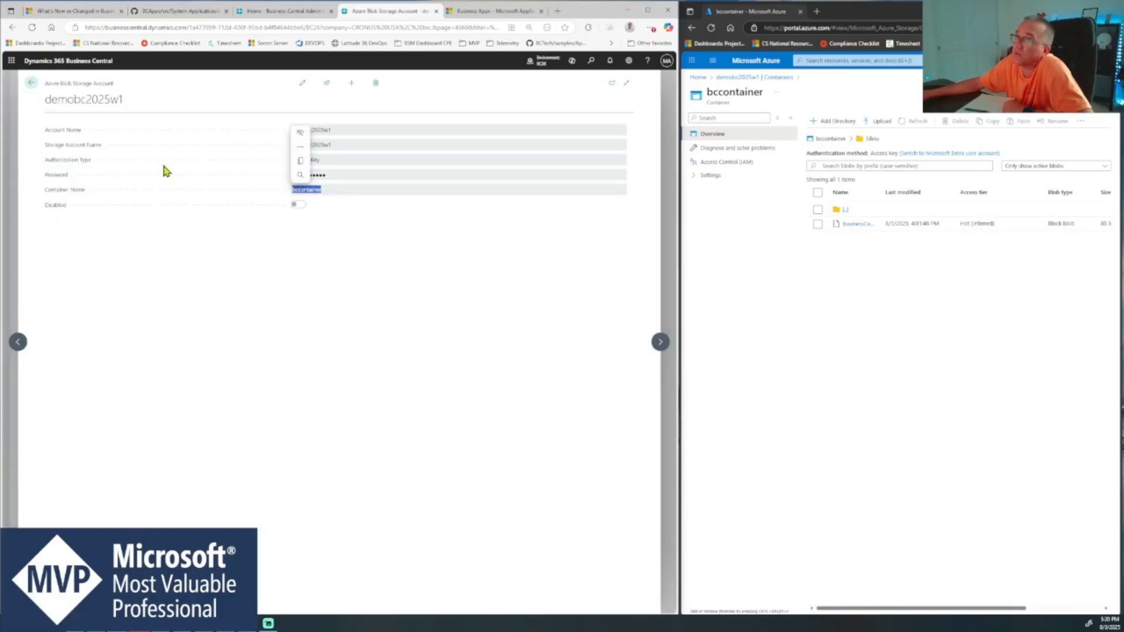
click(29, 86)
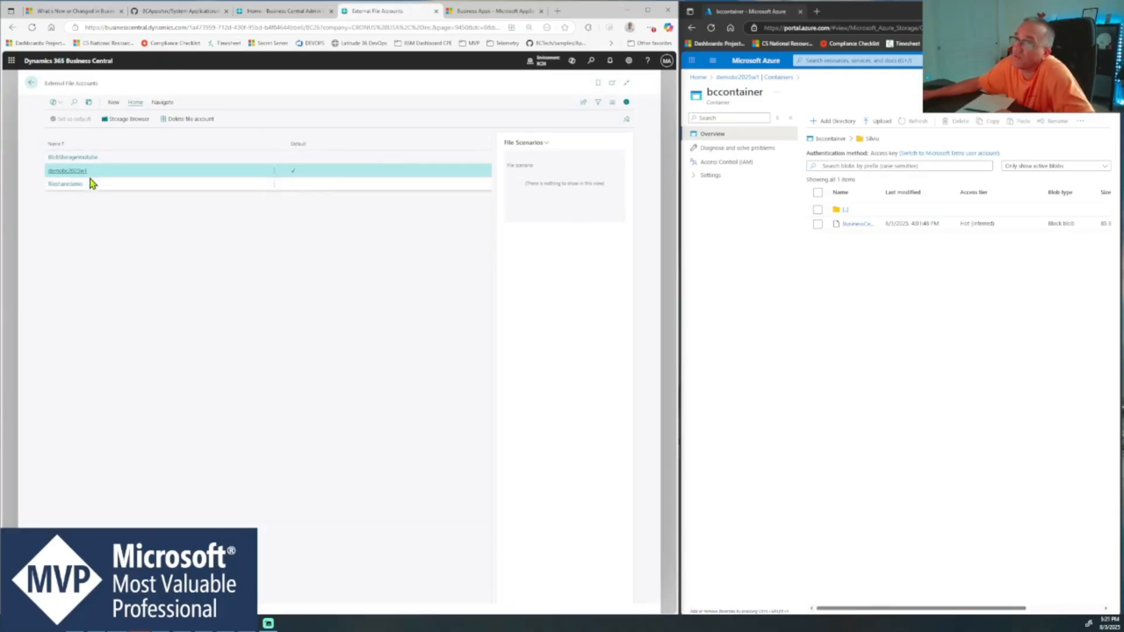
- Create a directory named DemoYoutube at the root of the BlobStarageYoutube account in the Storage Browser
click(129, 158)
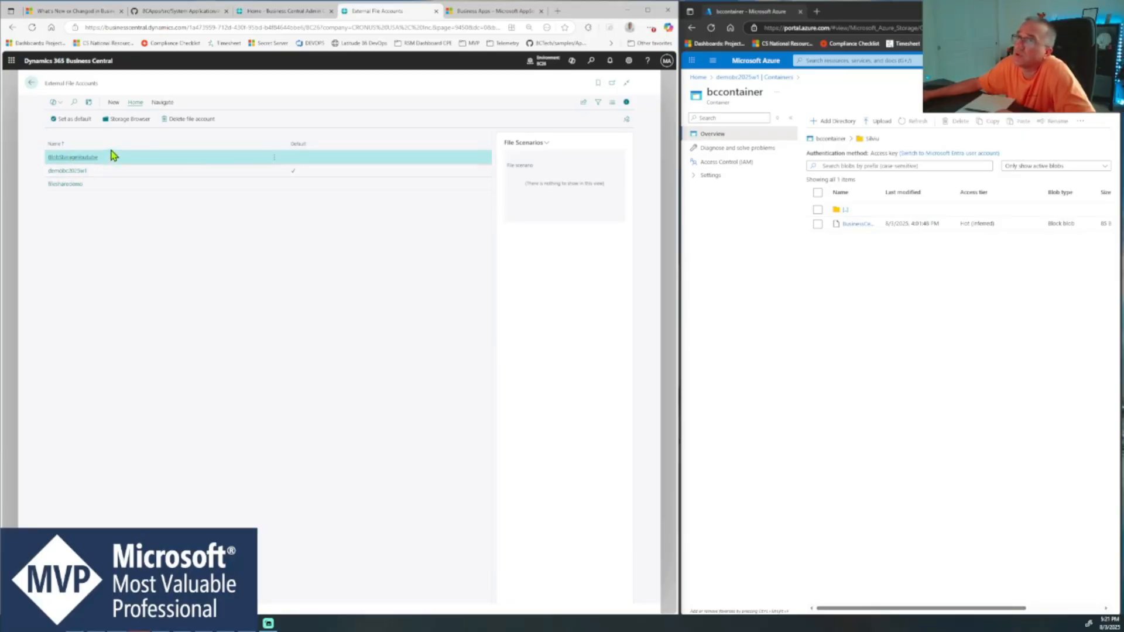
click(135, 122)
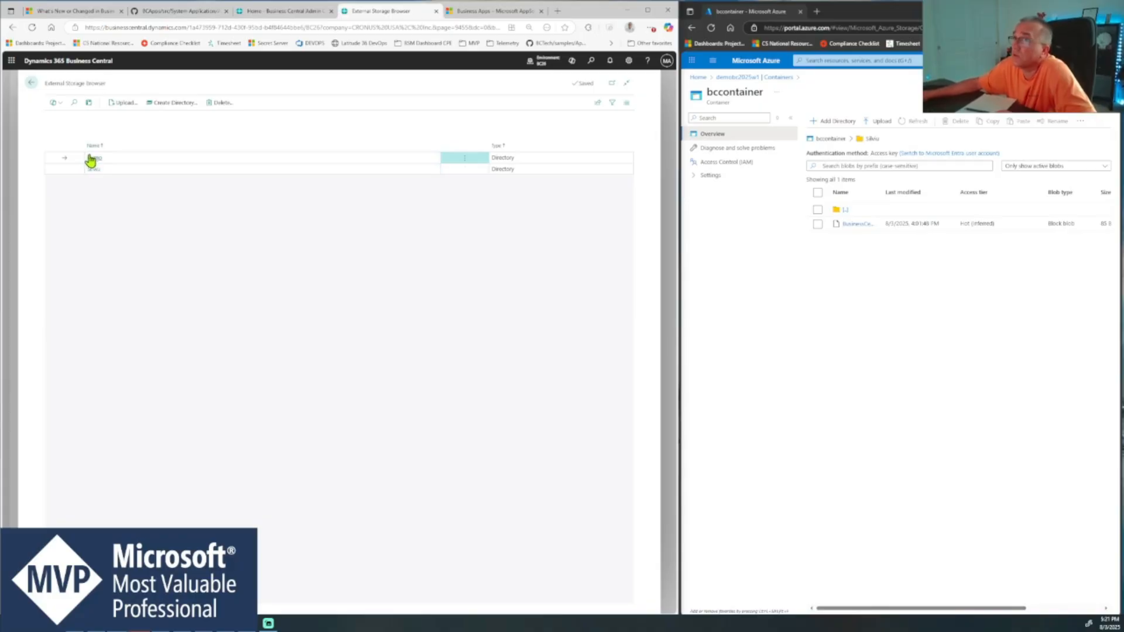
click(174, 104)
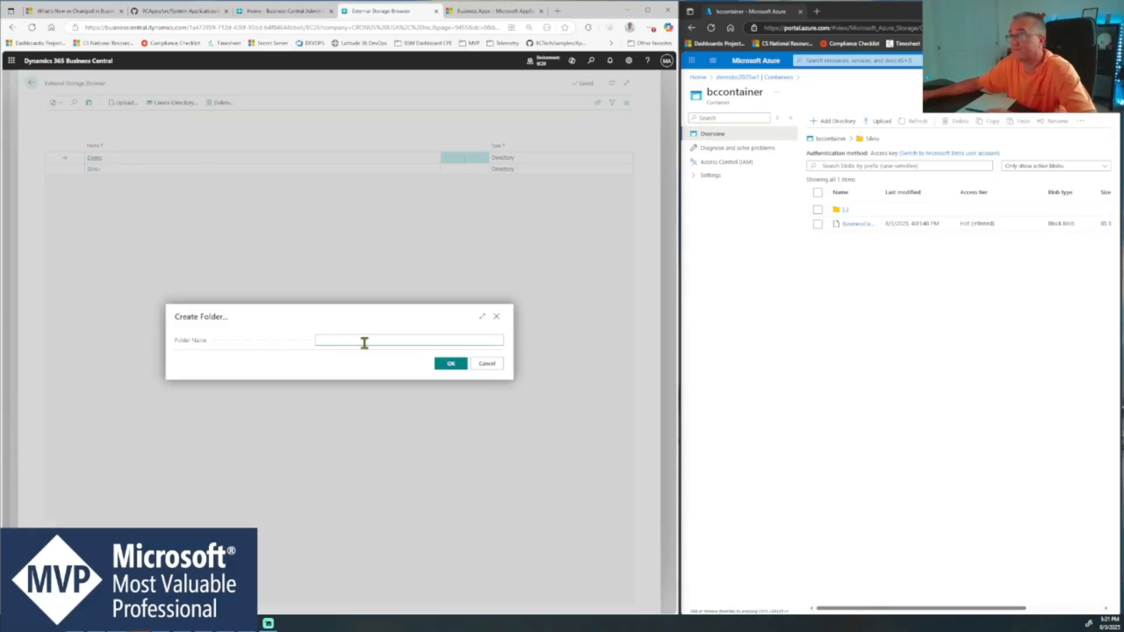
text(Demo)
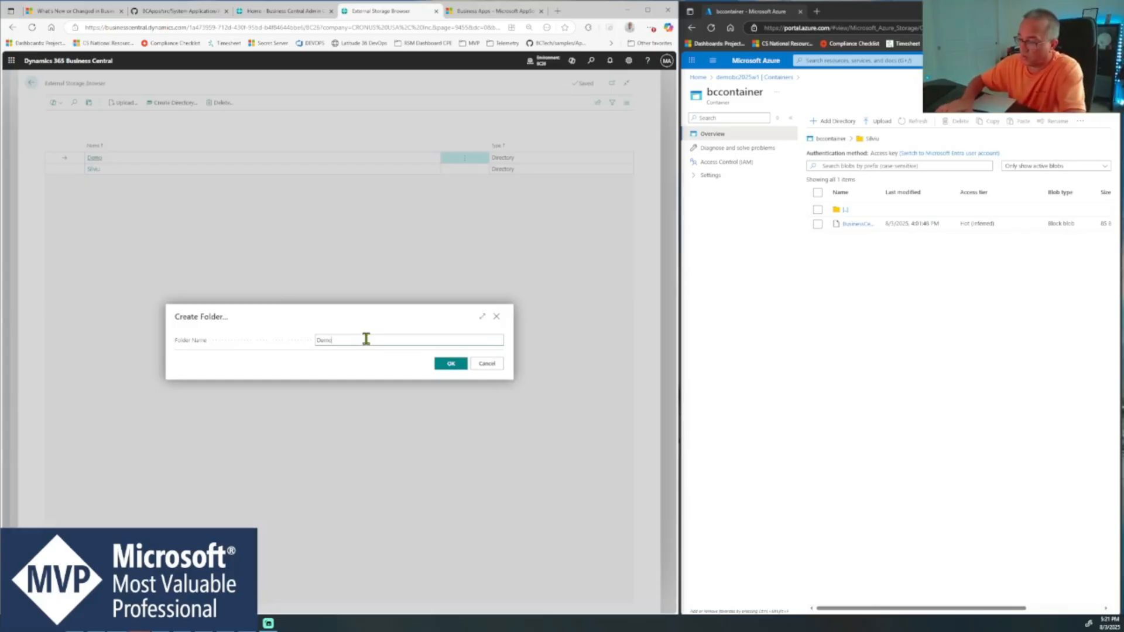
text(Youtube)
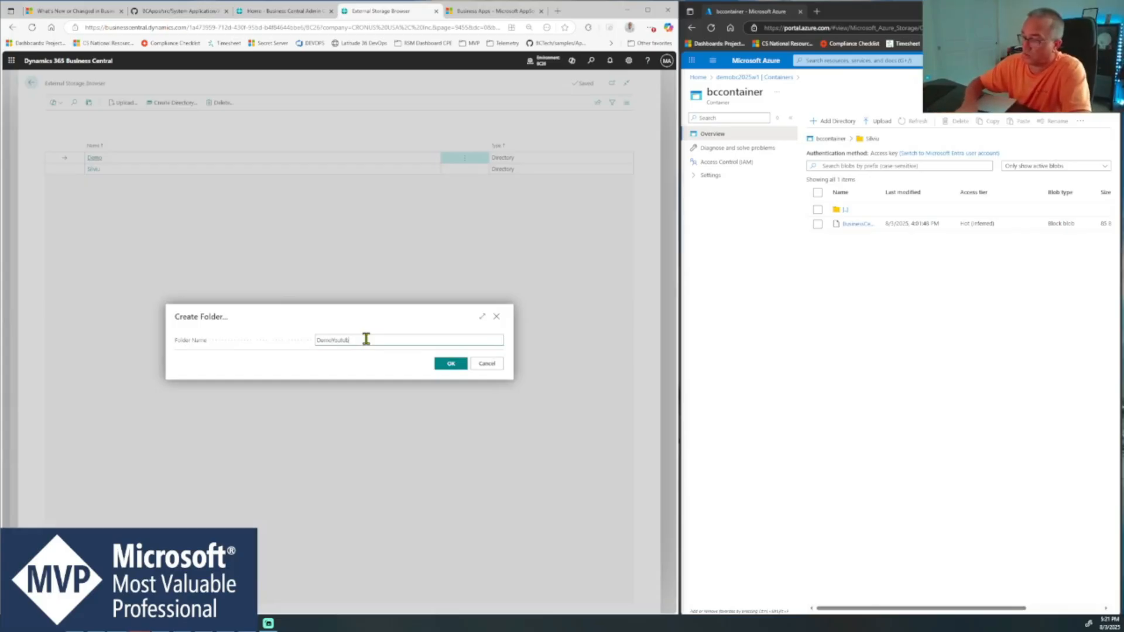
click(451, 364)
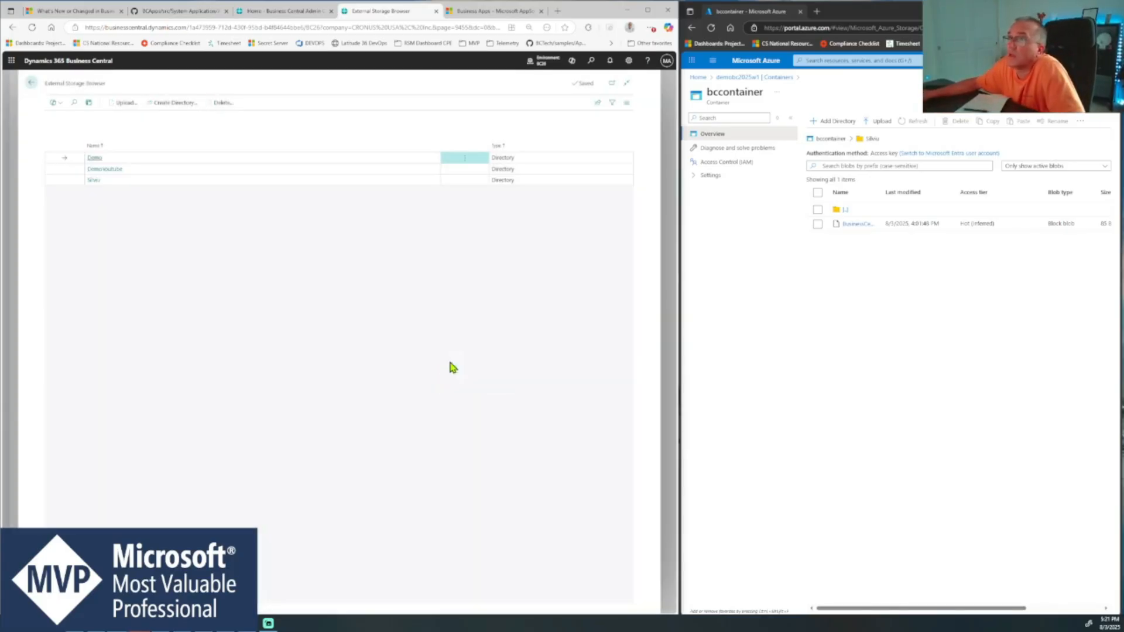
click(151, 169)
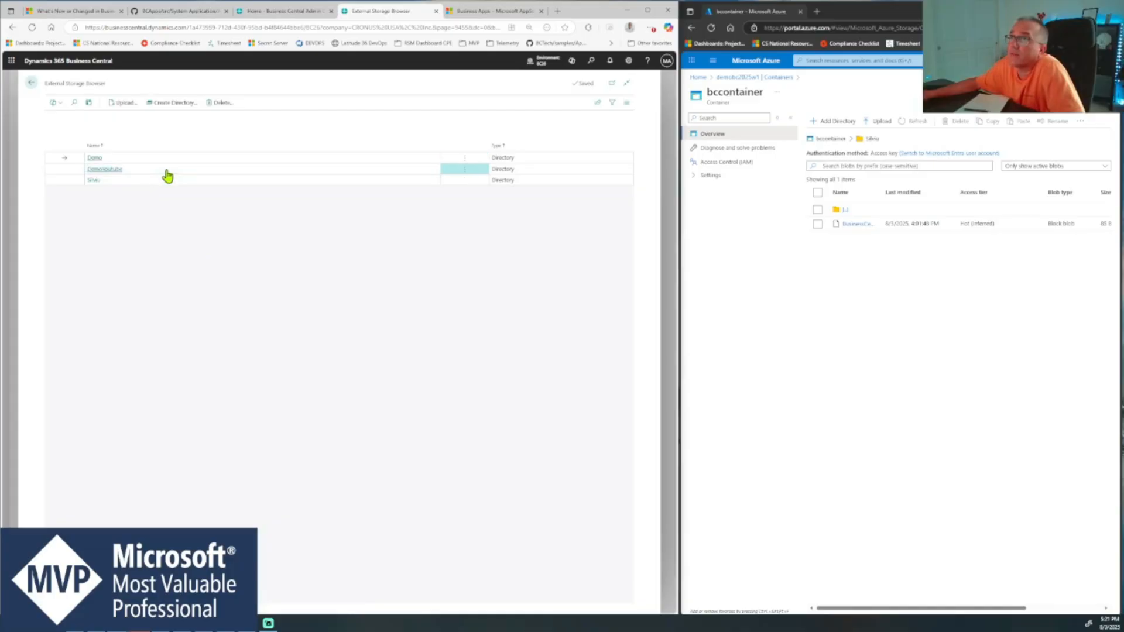
- Return to the accounts list and review the BlobStarageYoutube account card
click(33, 84)
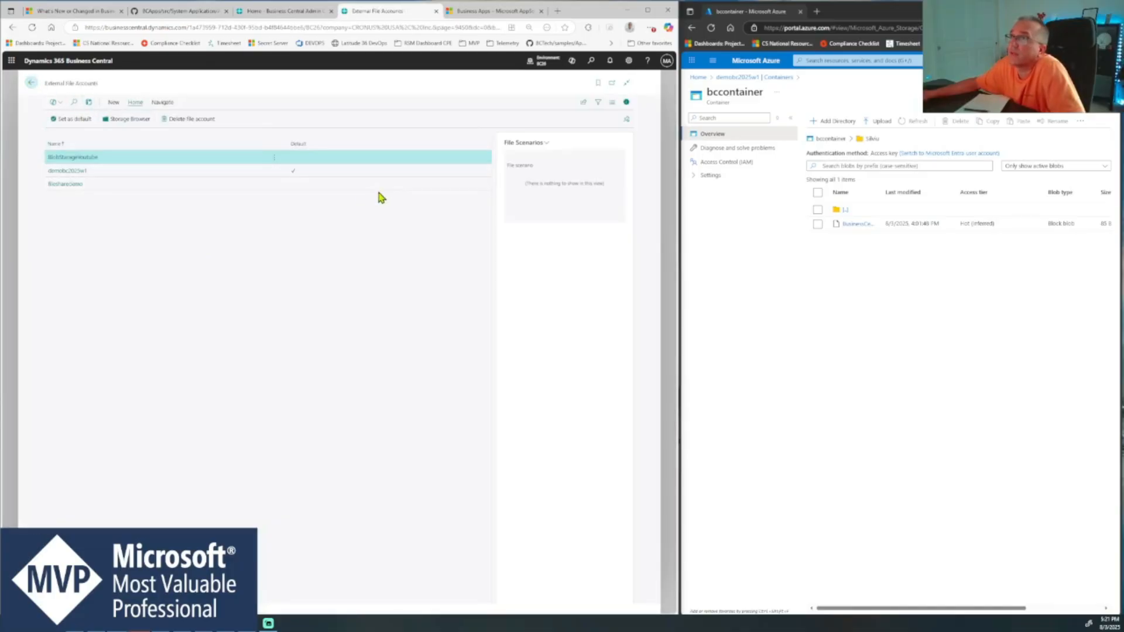
click(70, 158)
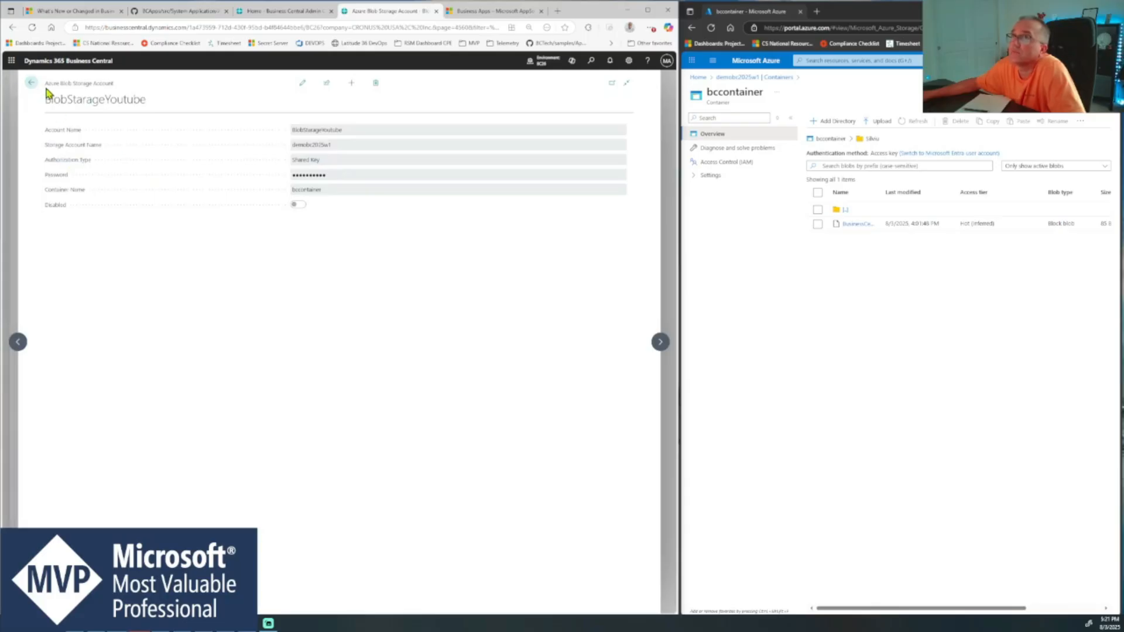
click(32, 82)
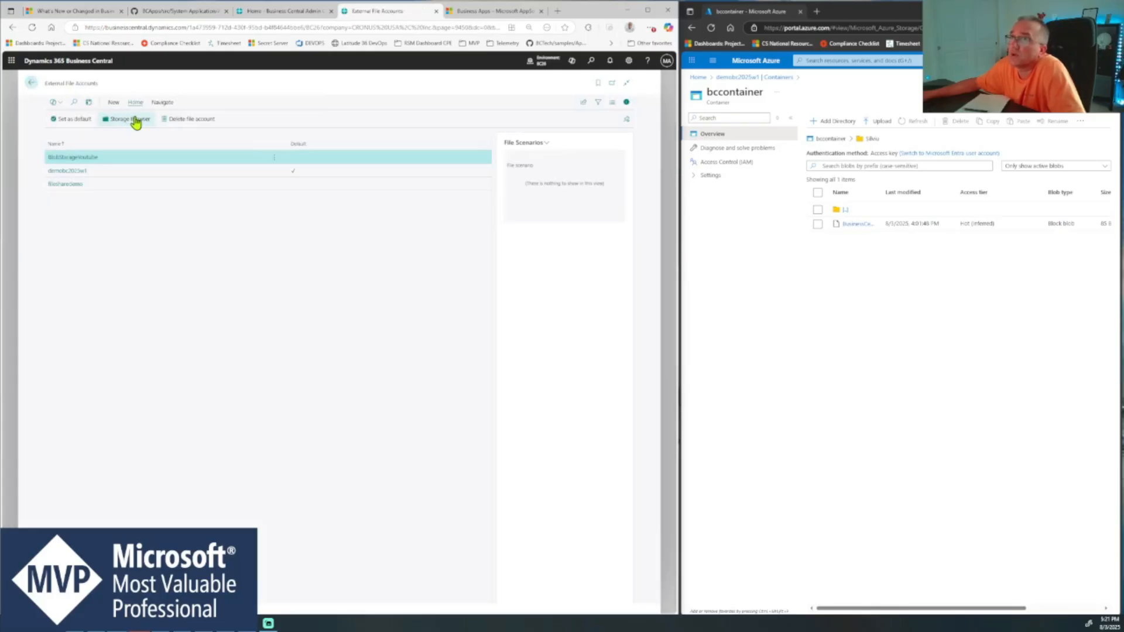
- Create two subdirectories named Videos and Pics inside the DemoYoutube directory of the BlobStarageYoutube account
click(135, 121)
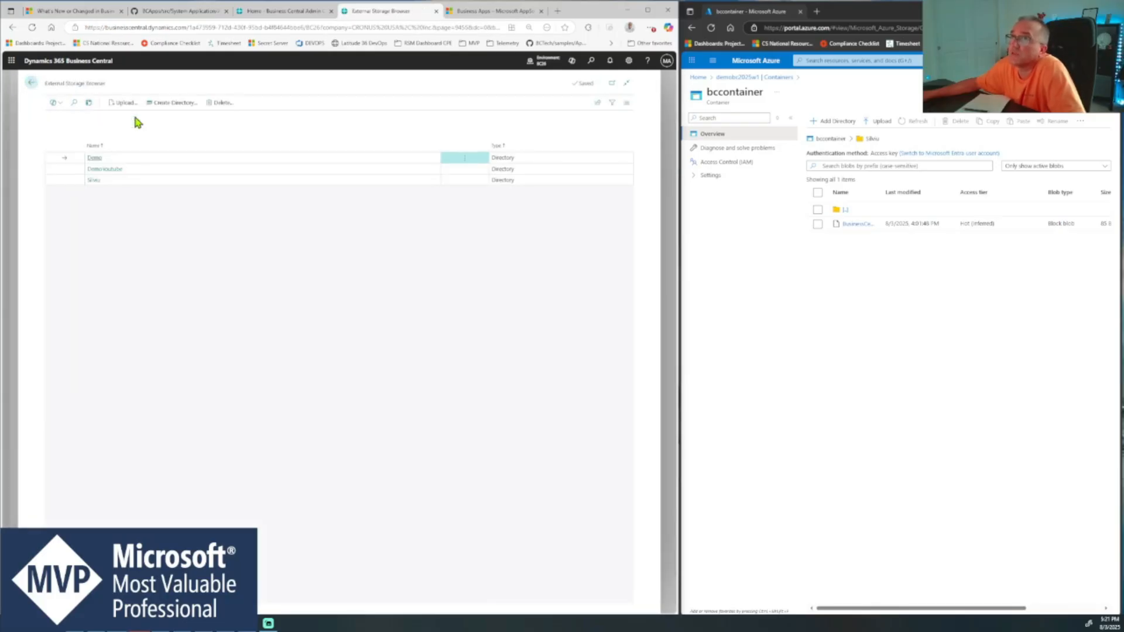
click(100, 169)
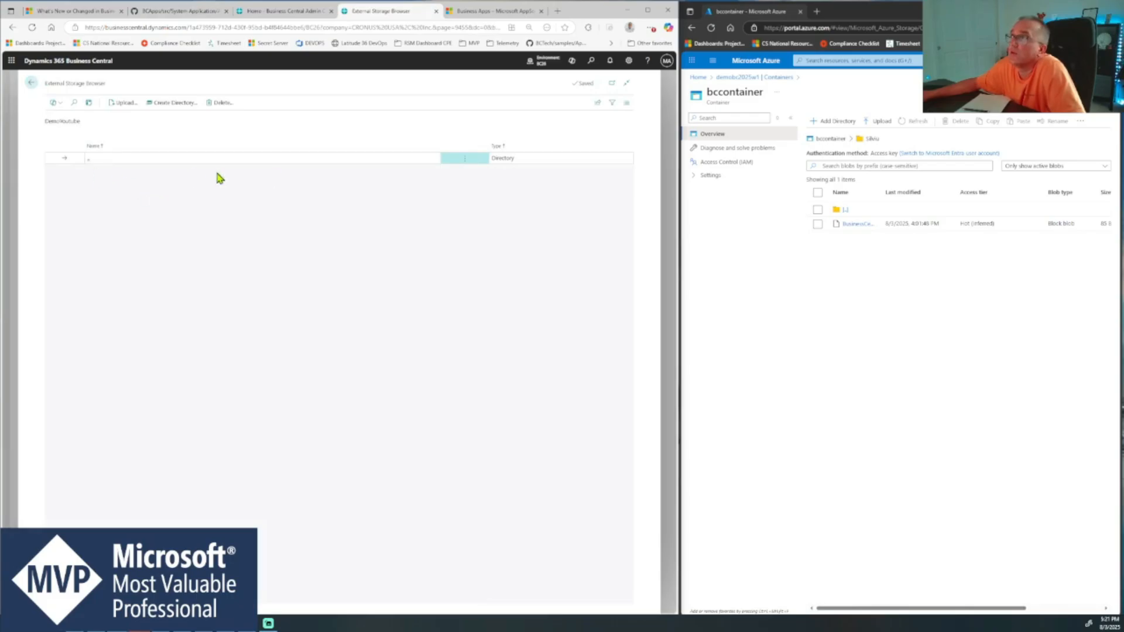
click(184, 105)
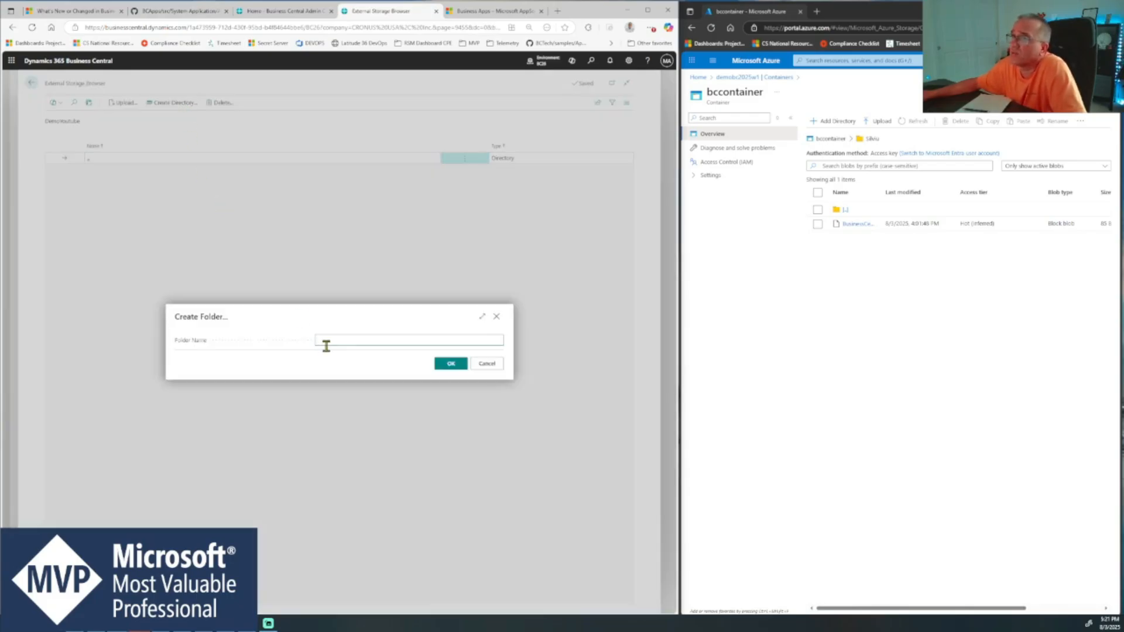
text(Videos)
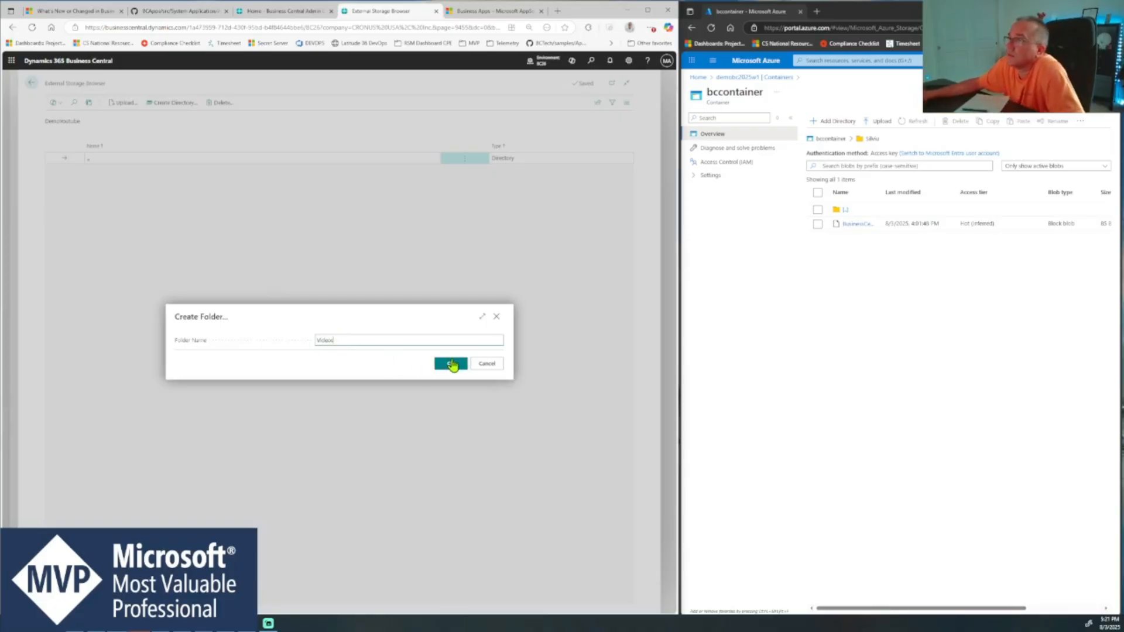
click(452, 364)
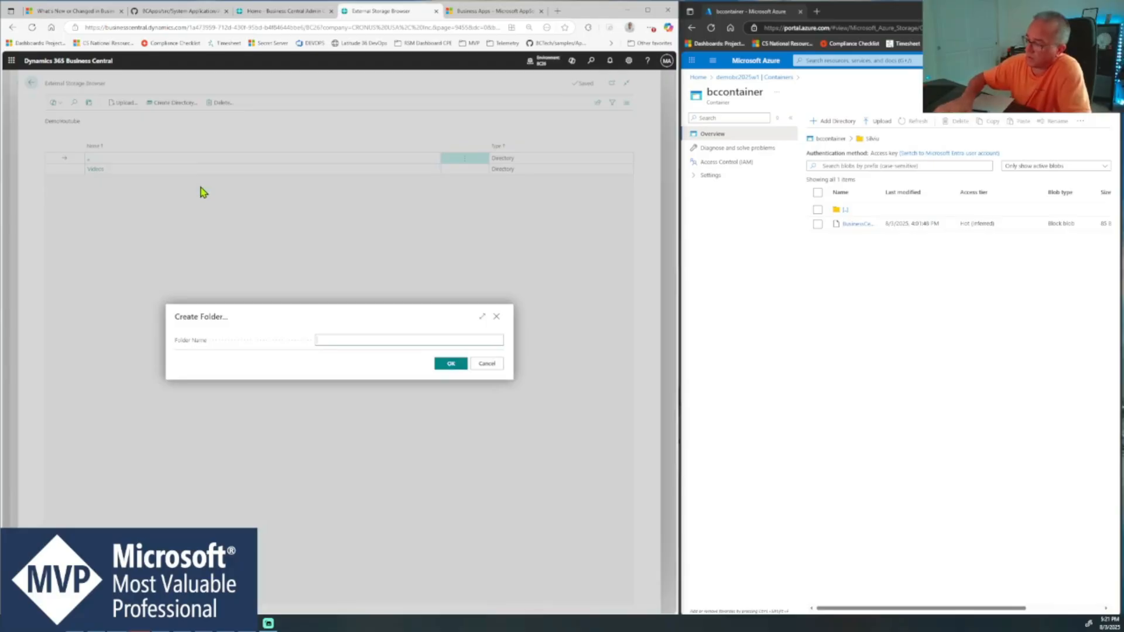
text(Pics)
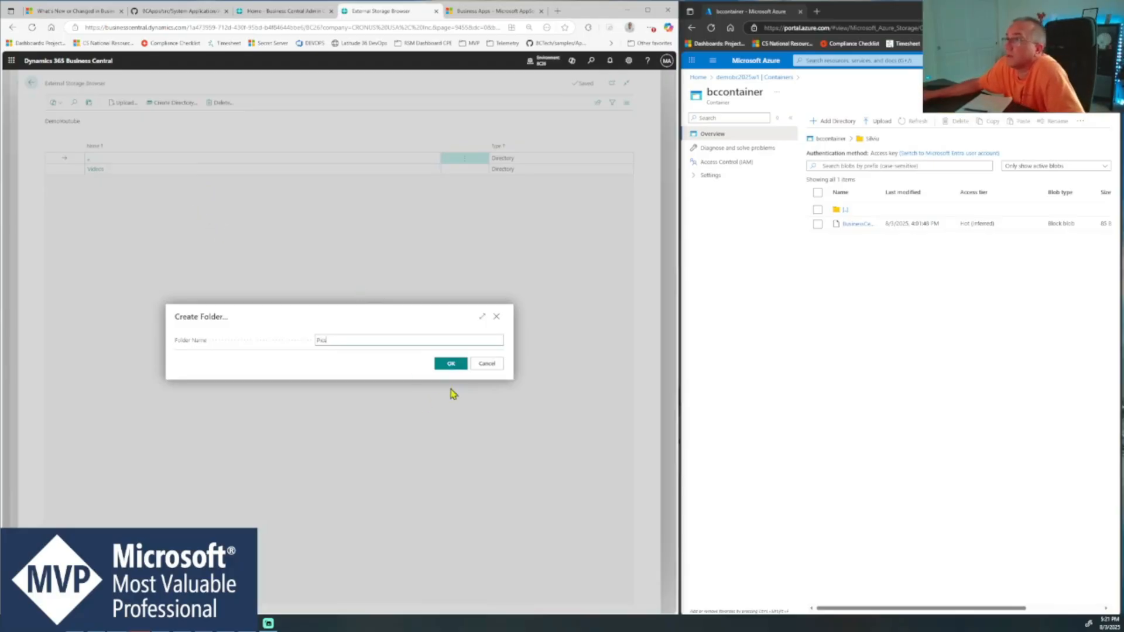
click(458, 365)
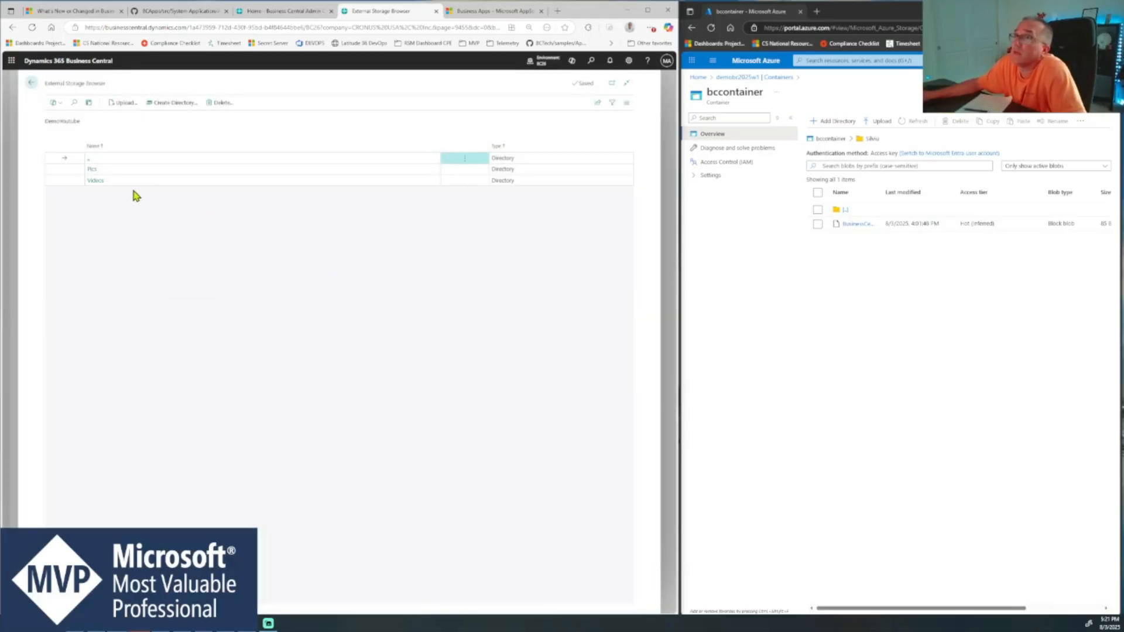
- Upload the image binary-958946_1280.jpg from the local images folder into the Pics directory of DemoYoutube
click(94, 171)
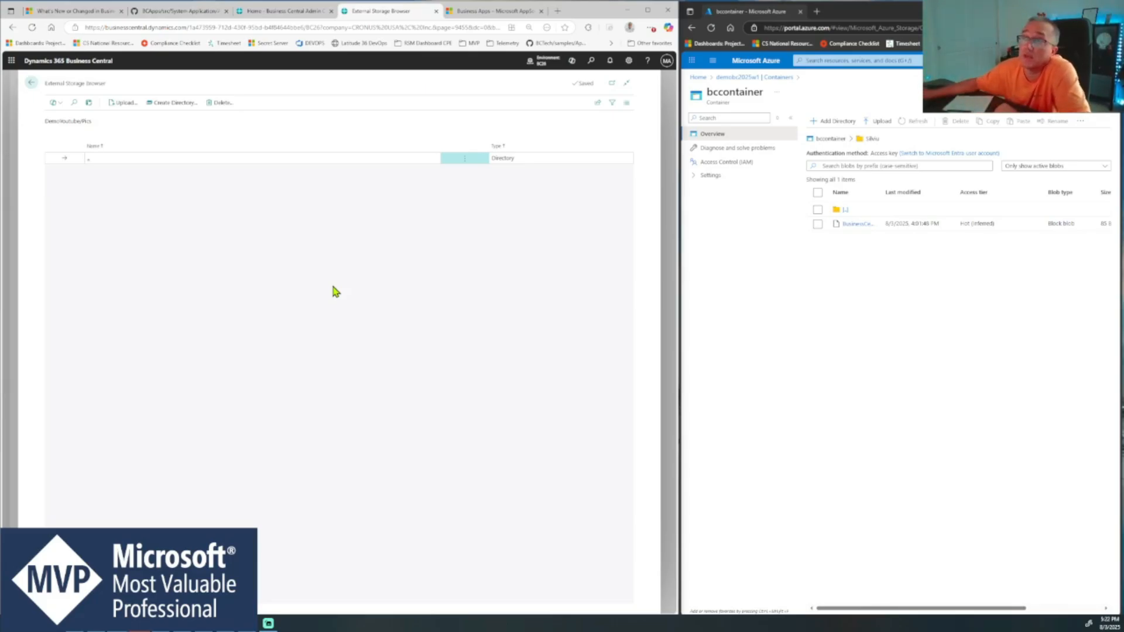
click(125, 104)
click(349, 331)
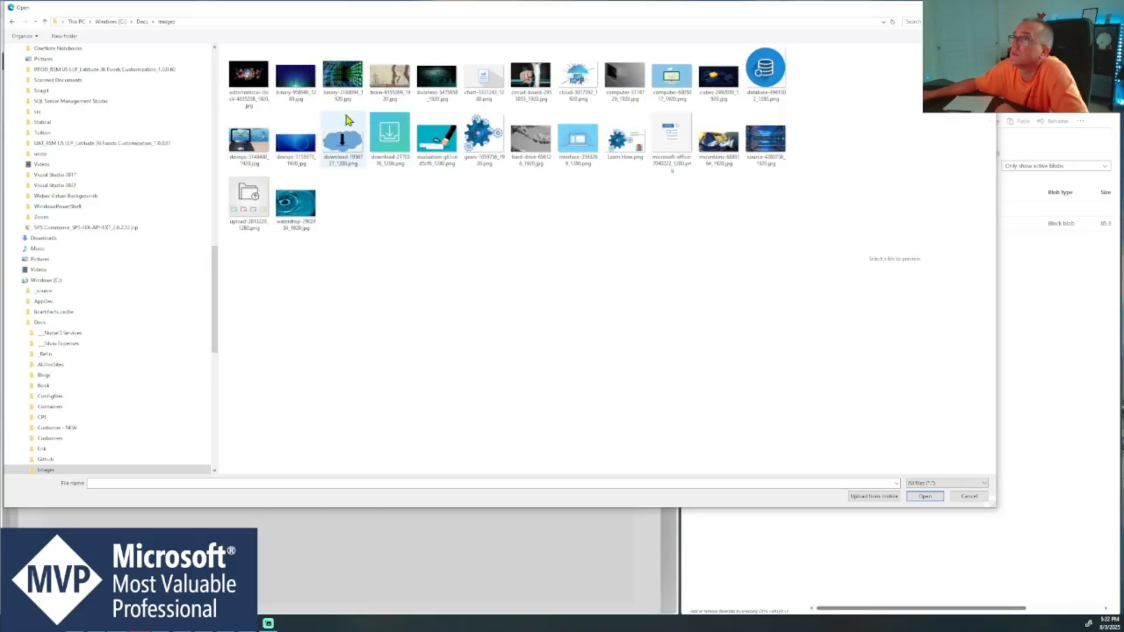
double_click(293, 87)
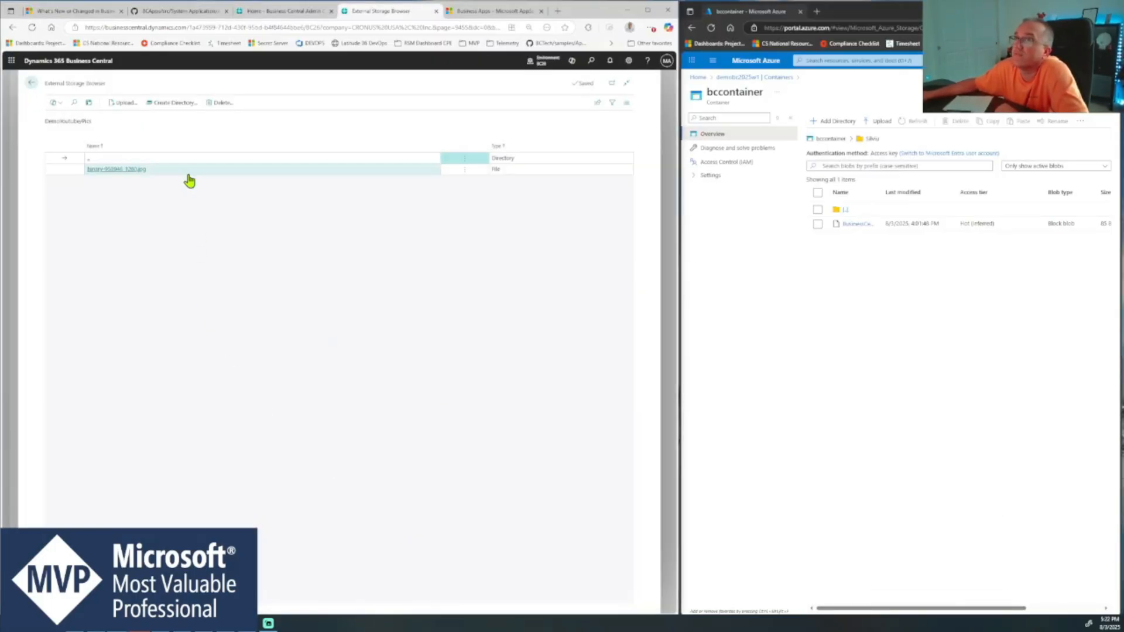
- Review the BlobStarageYoutube account card again and examine the subdirectories of DemoYoutube in the Storage Browser
click(32, 85)
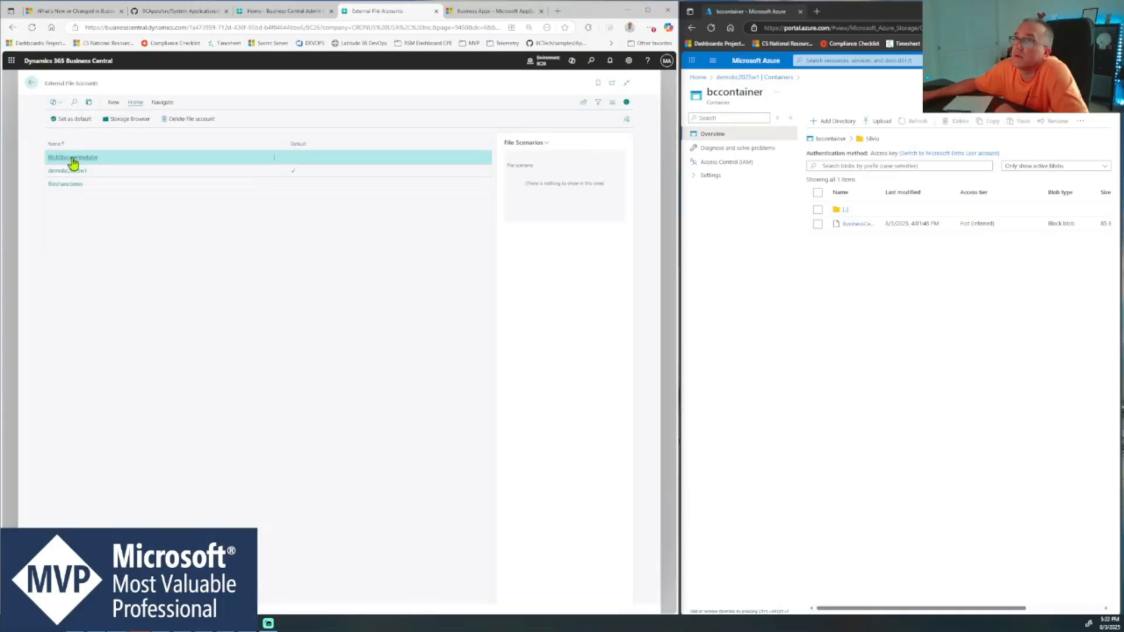
click(72, 158)
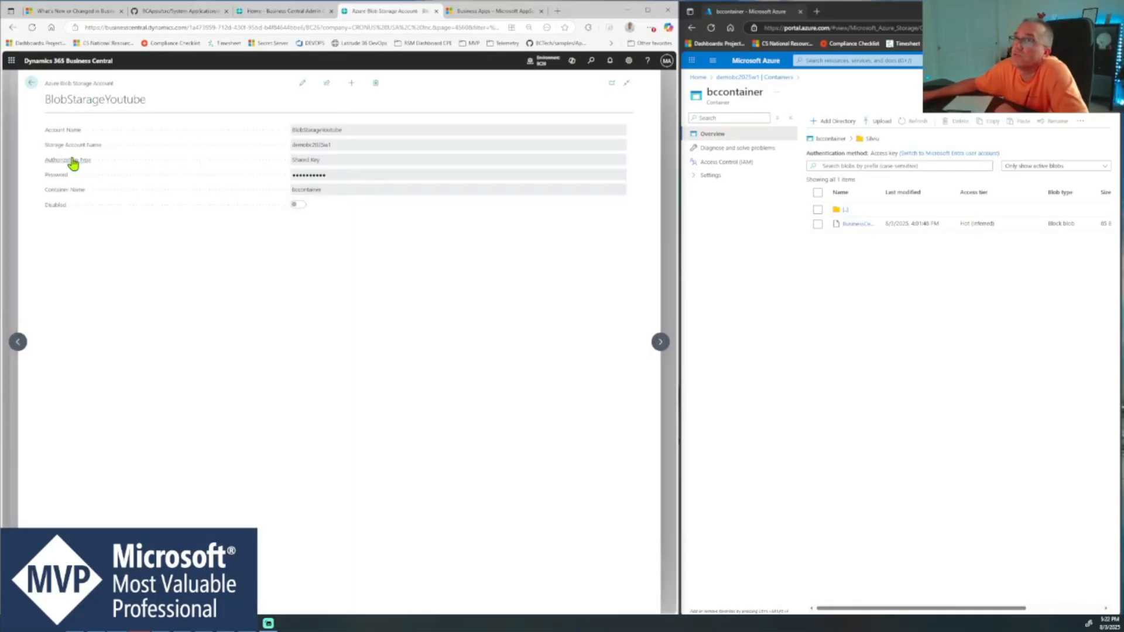
click(33, 84)
click(132, 118)
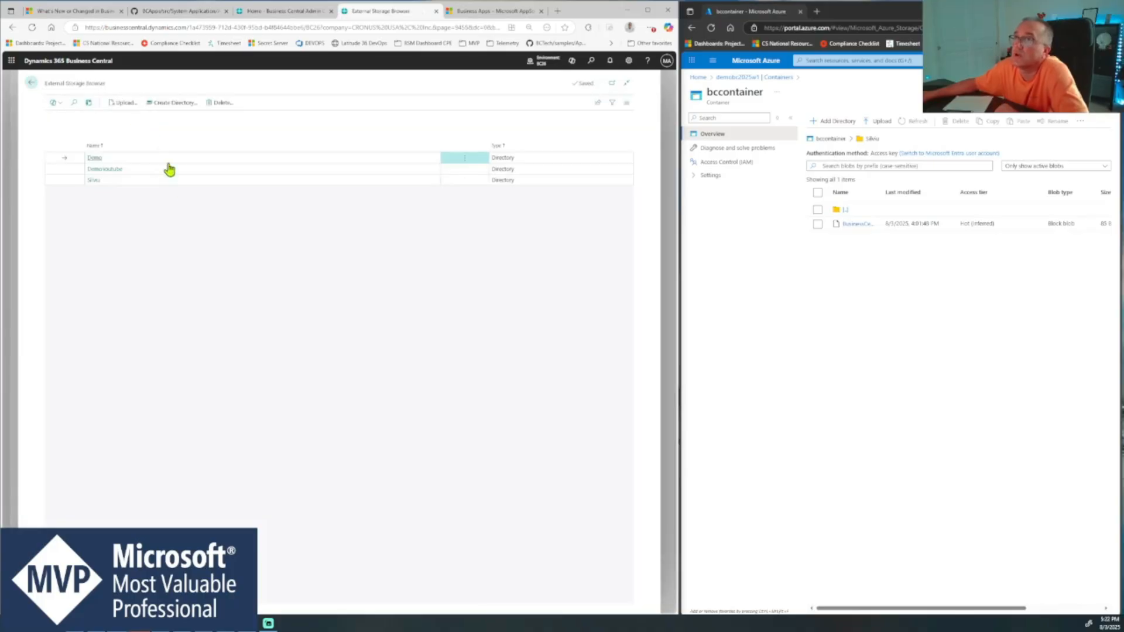
click(106, 173)
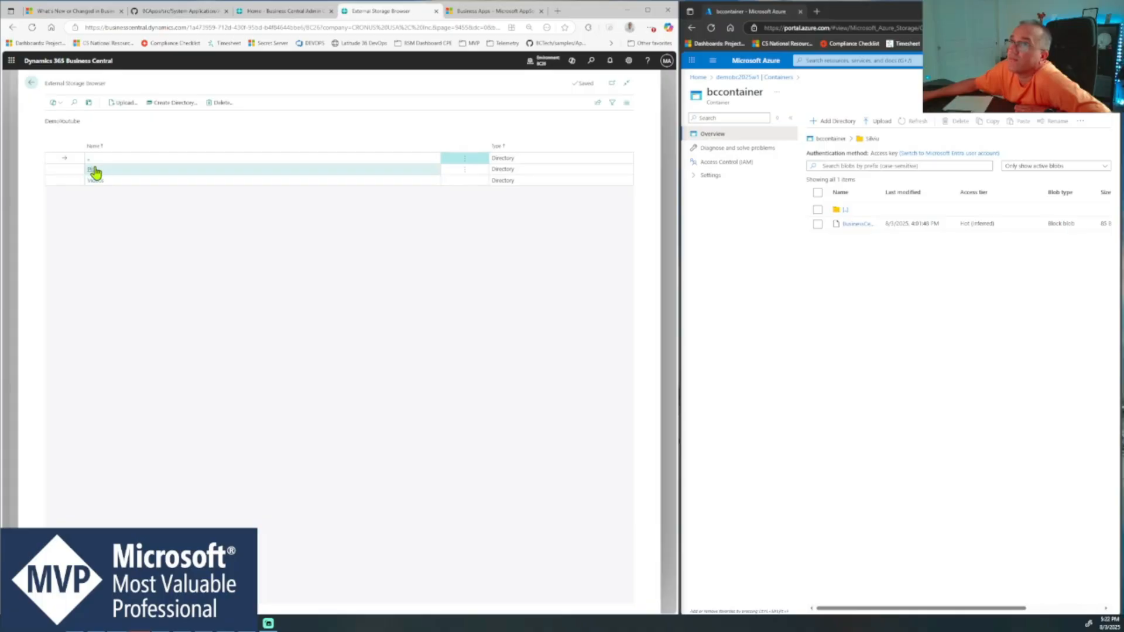
click(95, 186)
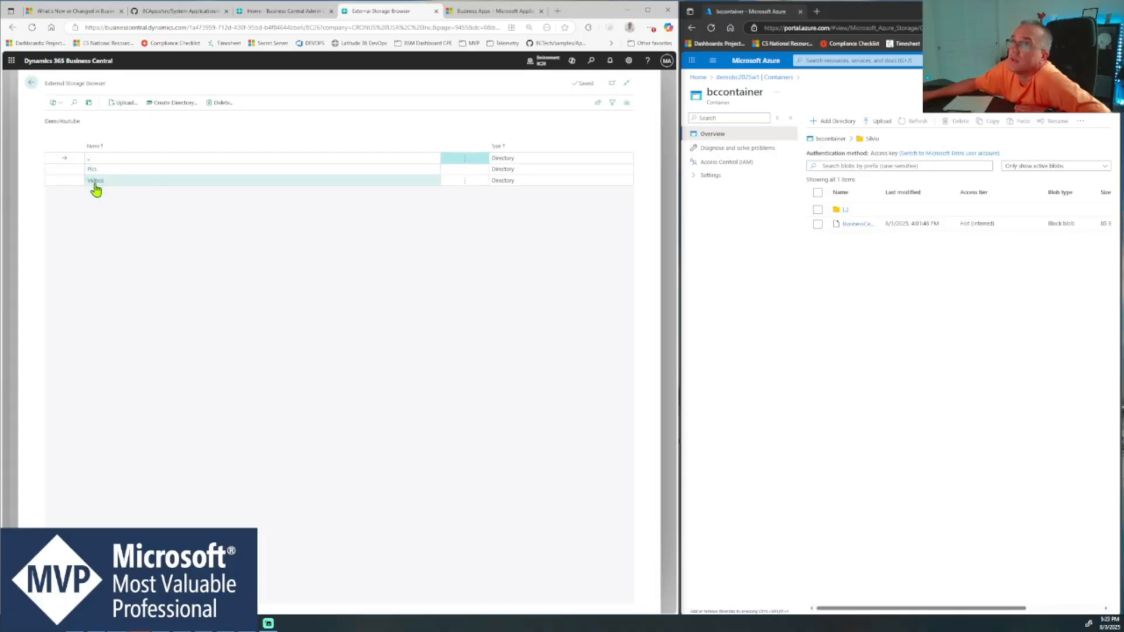
click(89, 159)
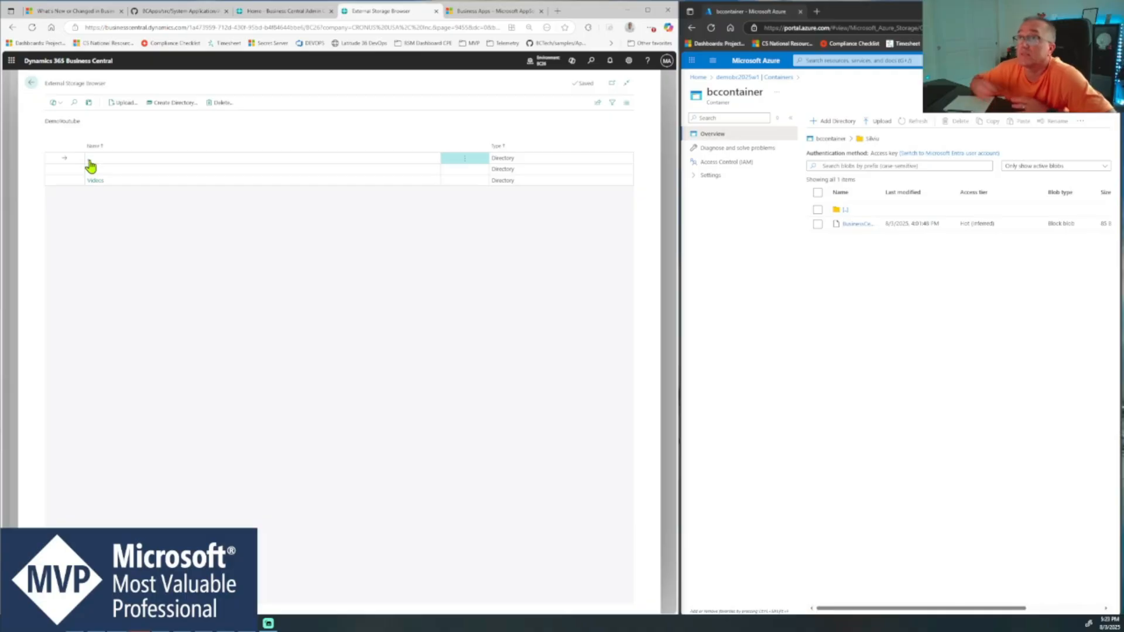
- Leave the external file accounts for the Business Central home page and open the Customers list
click(30, 86)
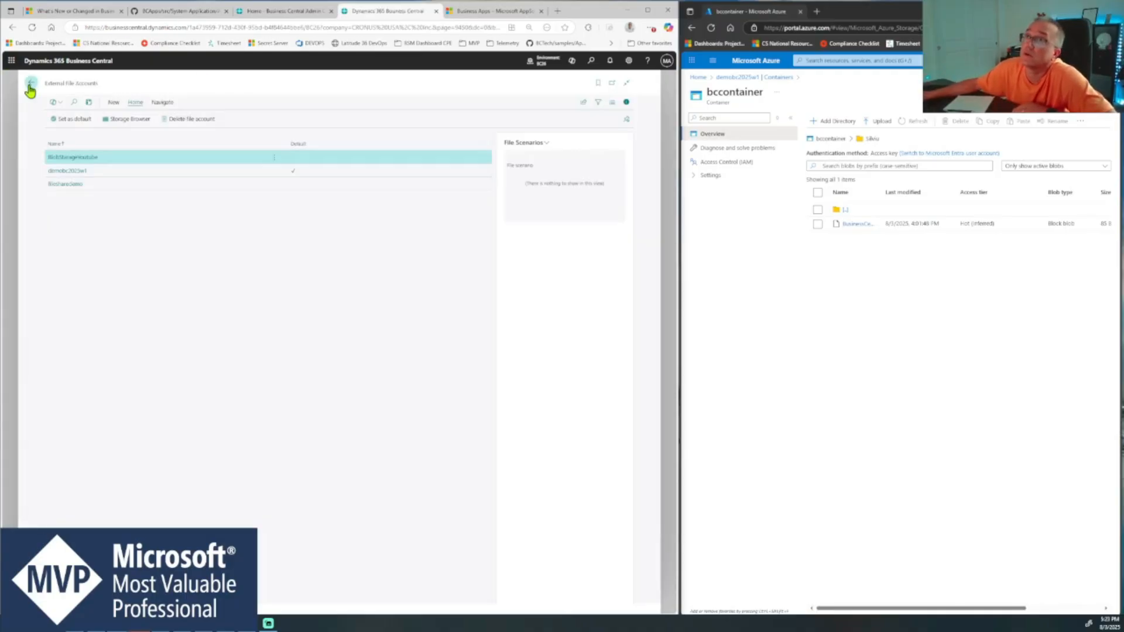
click(30, 87)
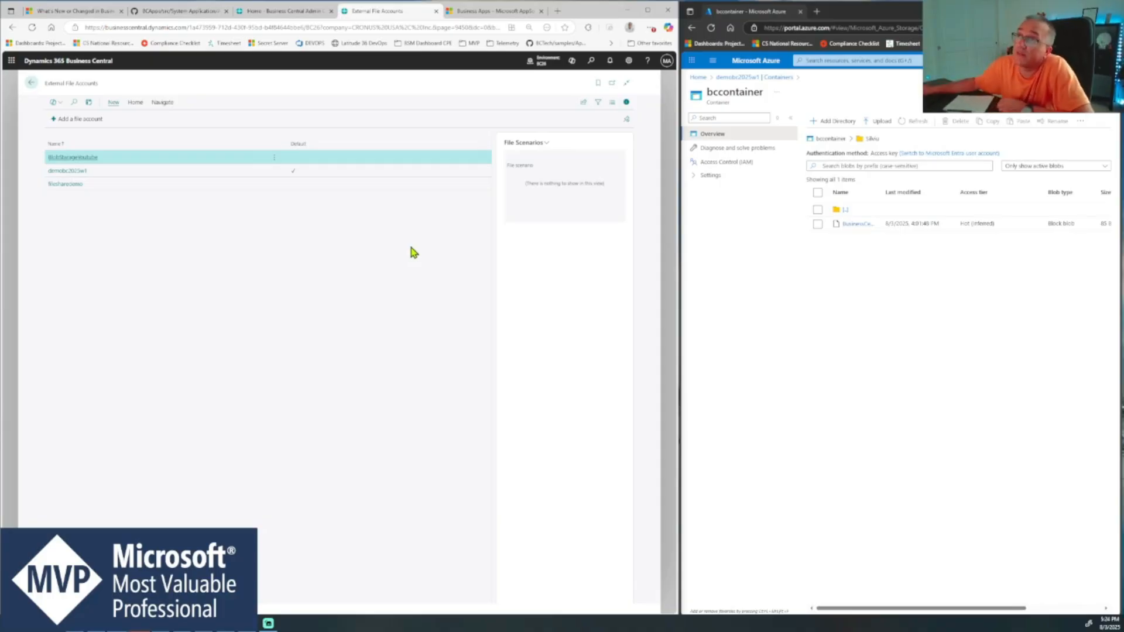
click(27, 85)
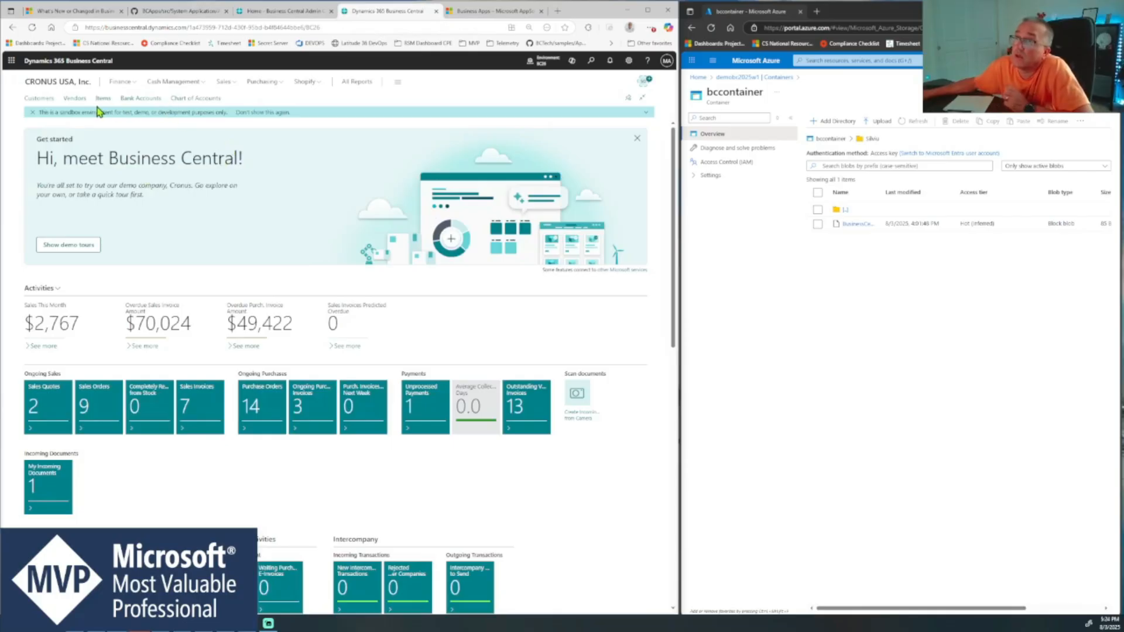
click(38, 100)
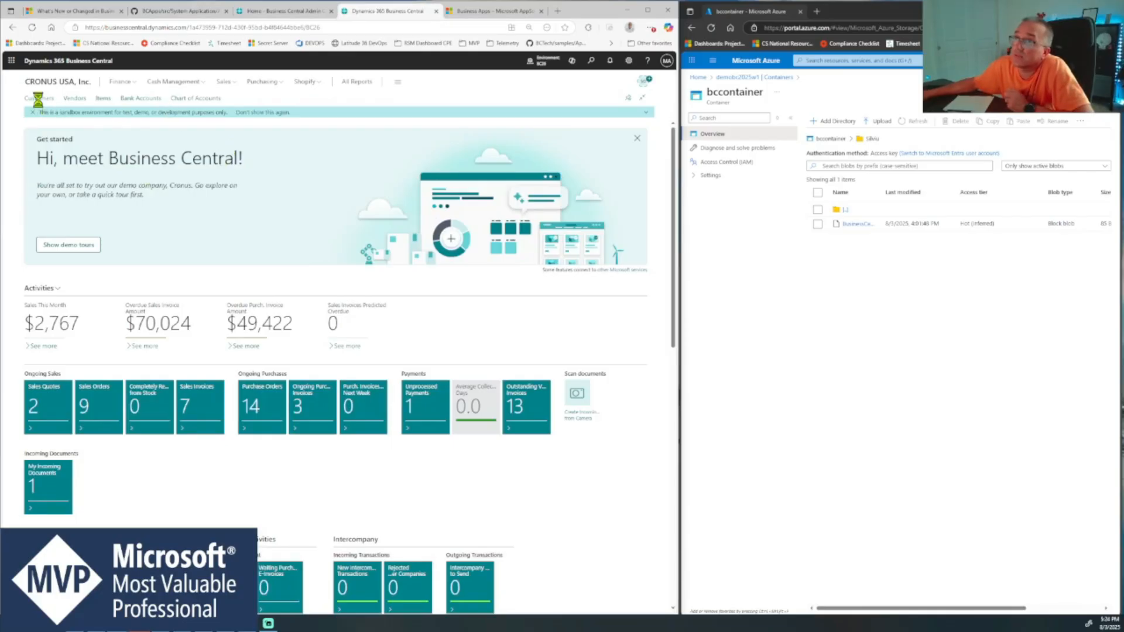